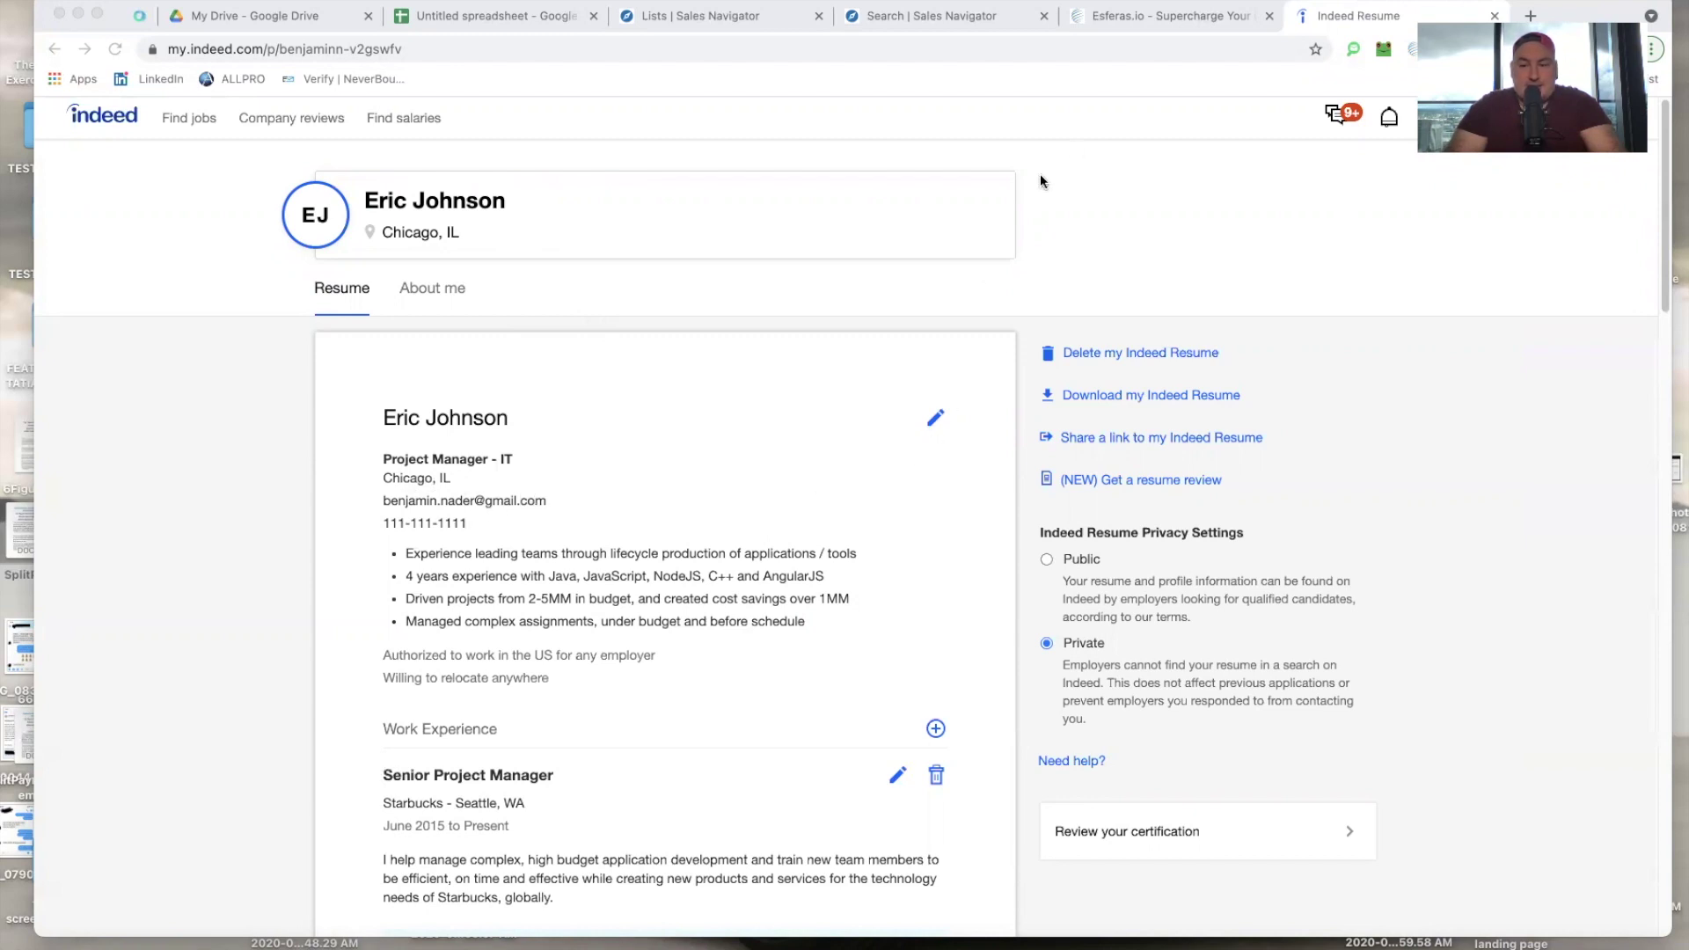
scroll(934, 399, down, 3)
scroll(934, 398, down, 1)
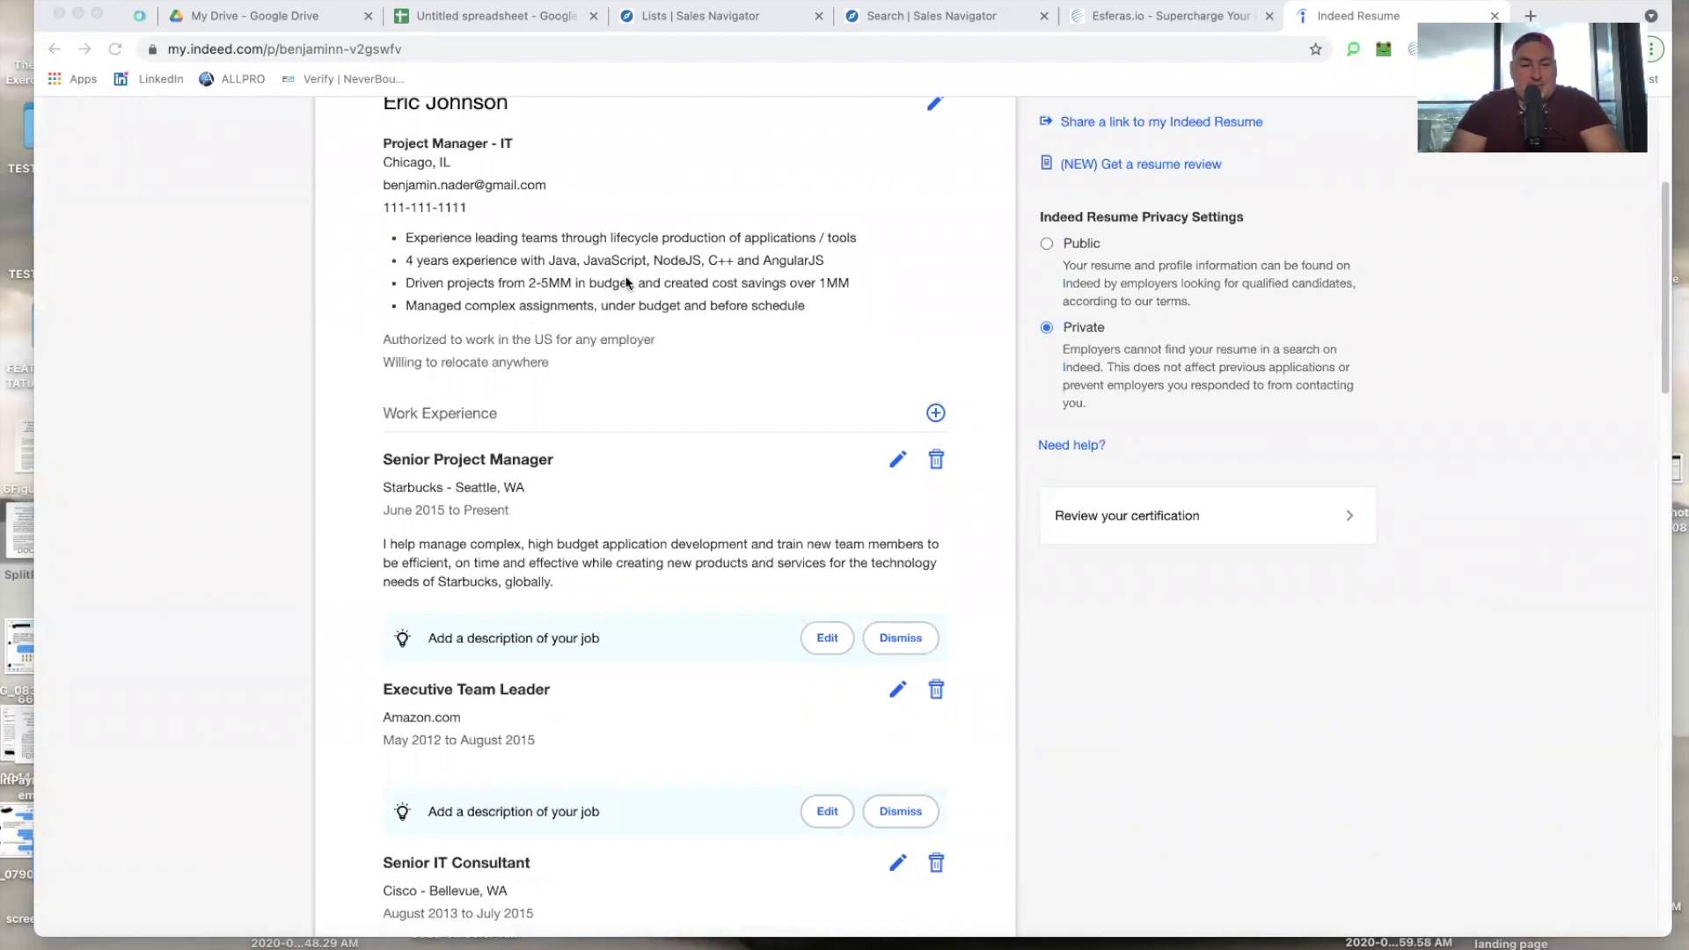
scroll(630, 327, down, 1)
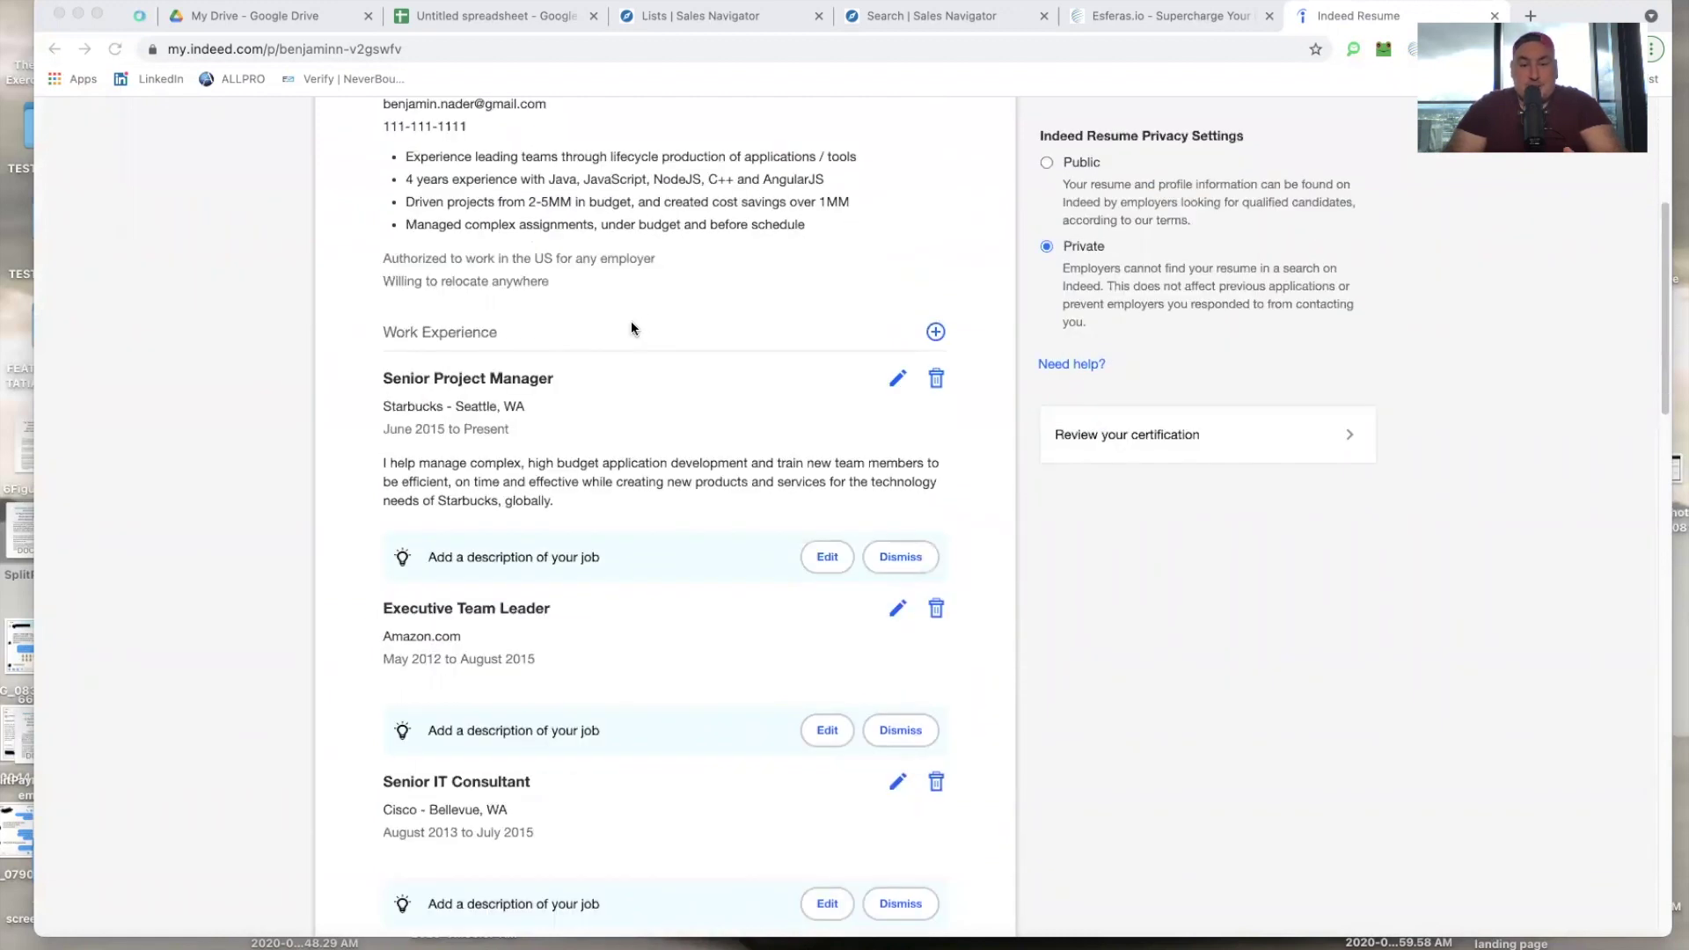
scroll(631, 327, down, 2)
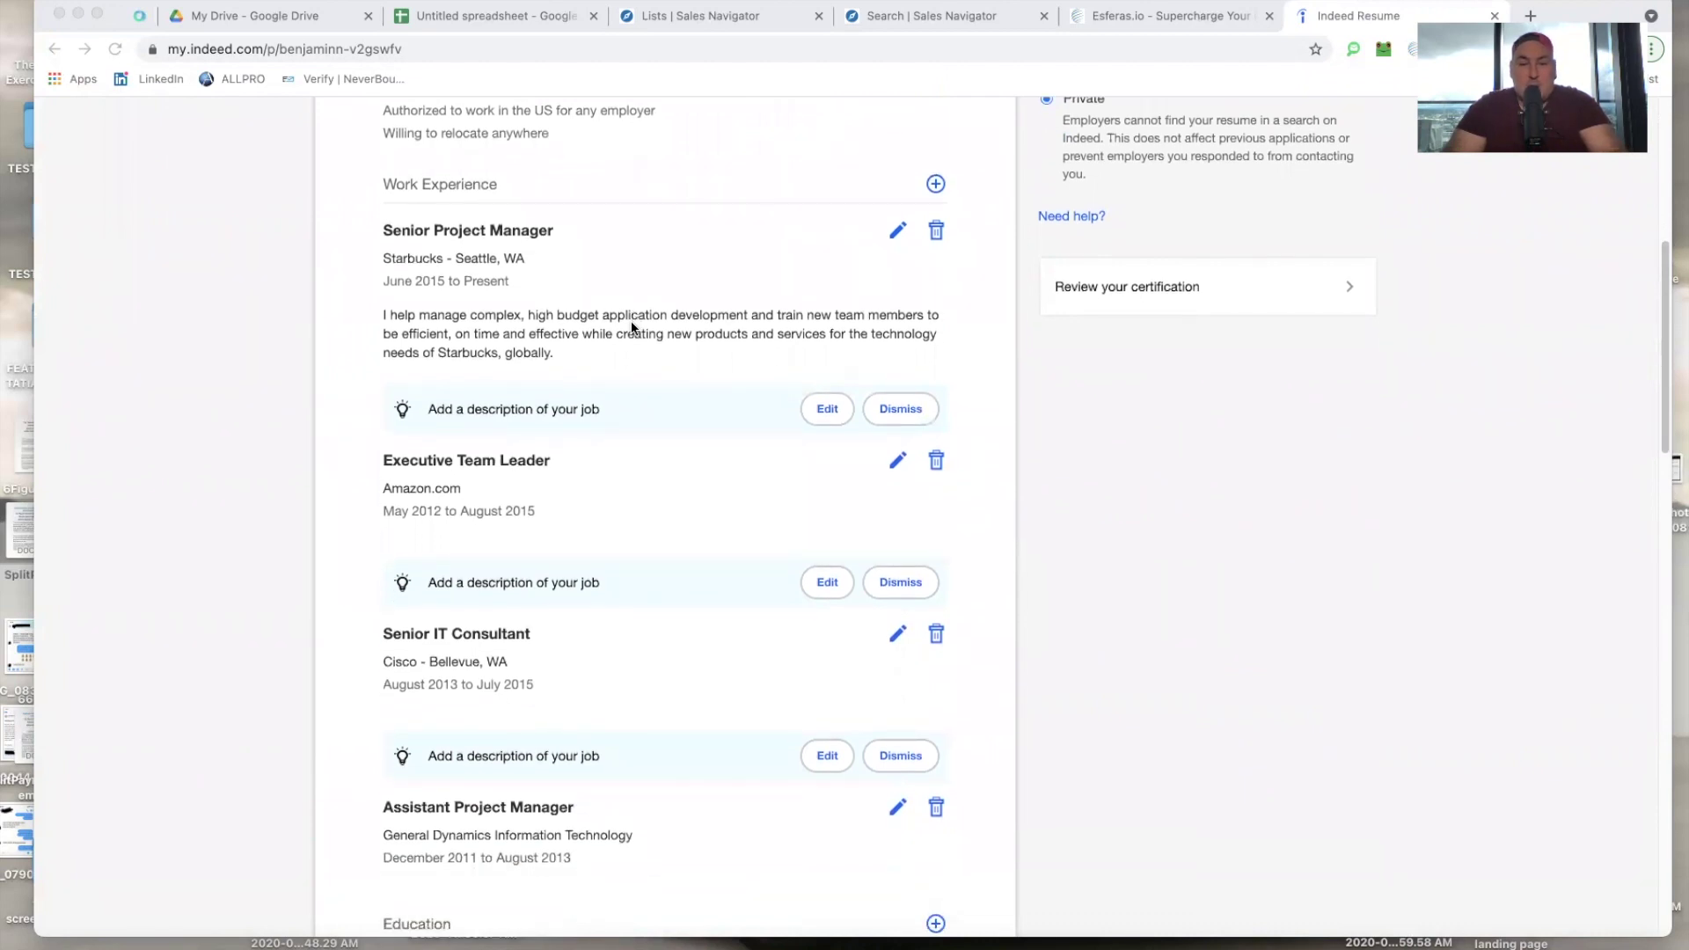
scroll(632, 327, down, 1)
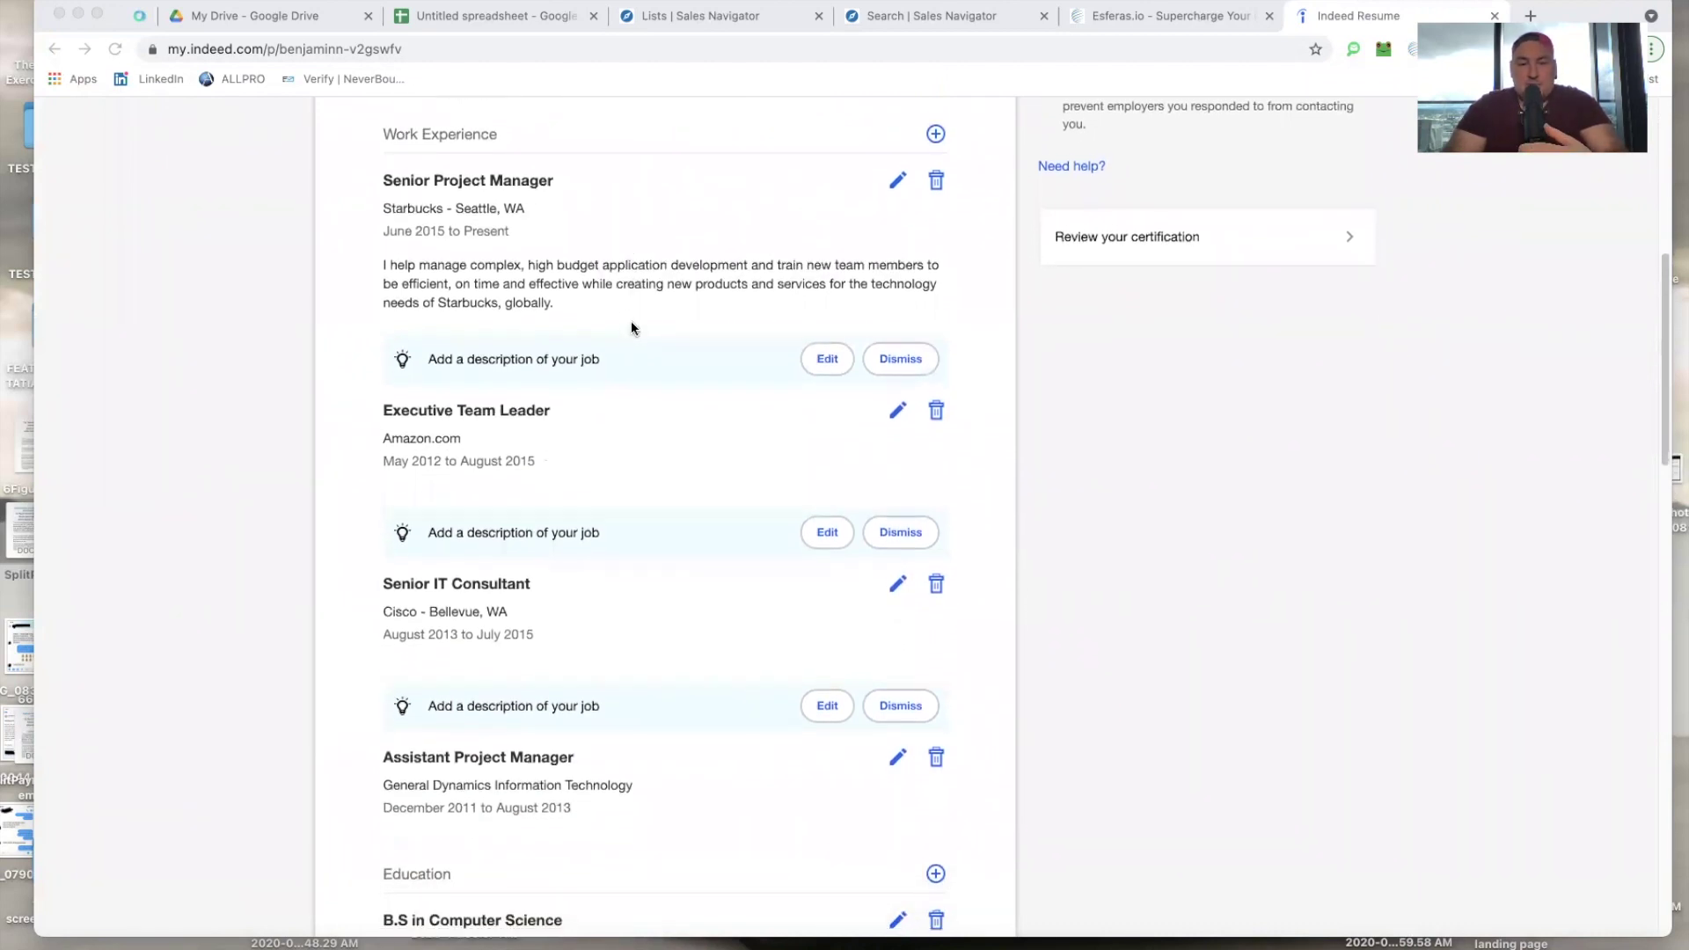
scroll(631, 327, down, 1)
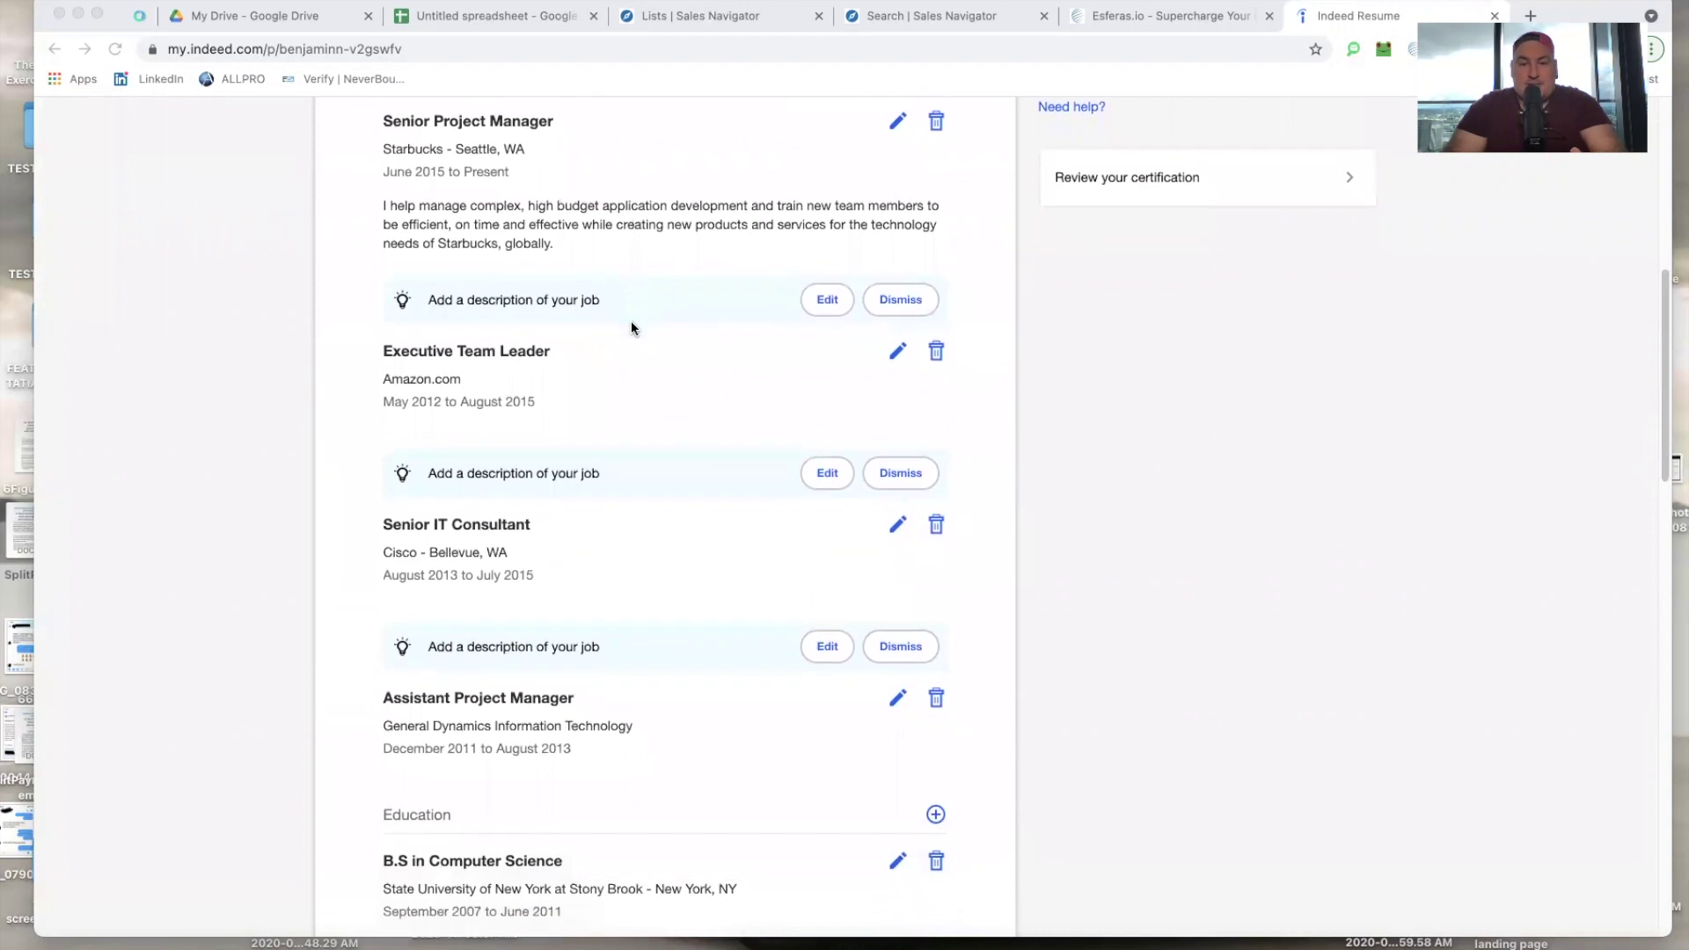
scroll(631, 327, up, 1)
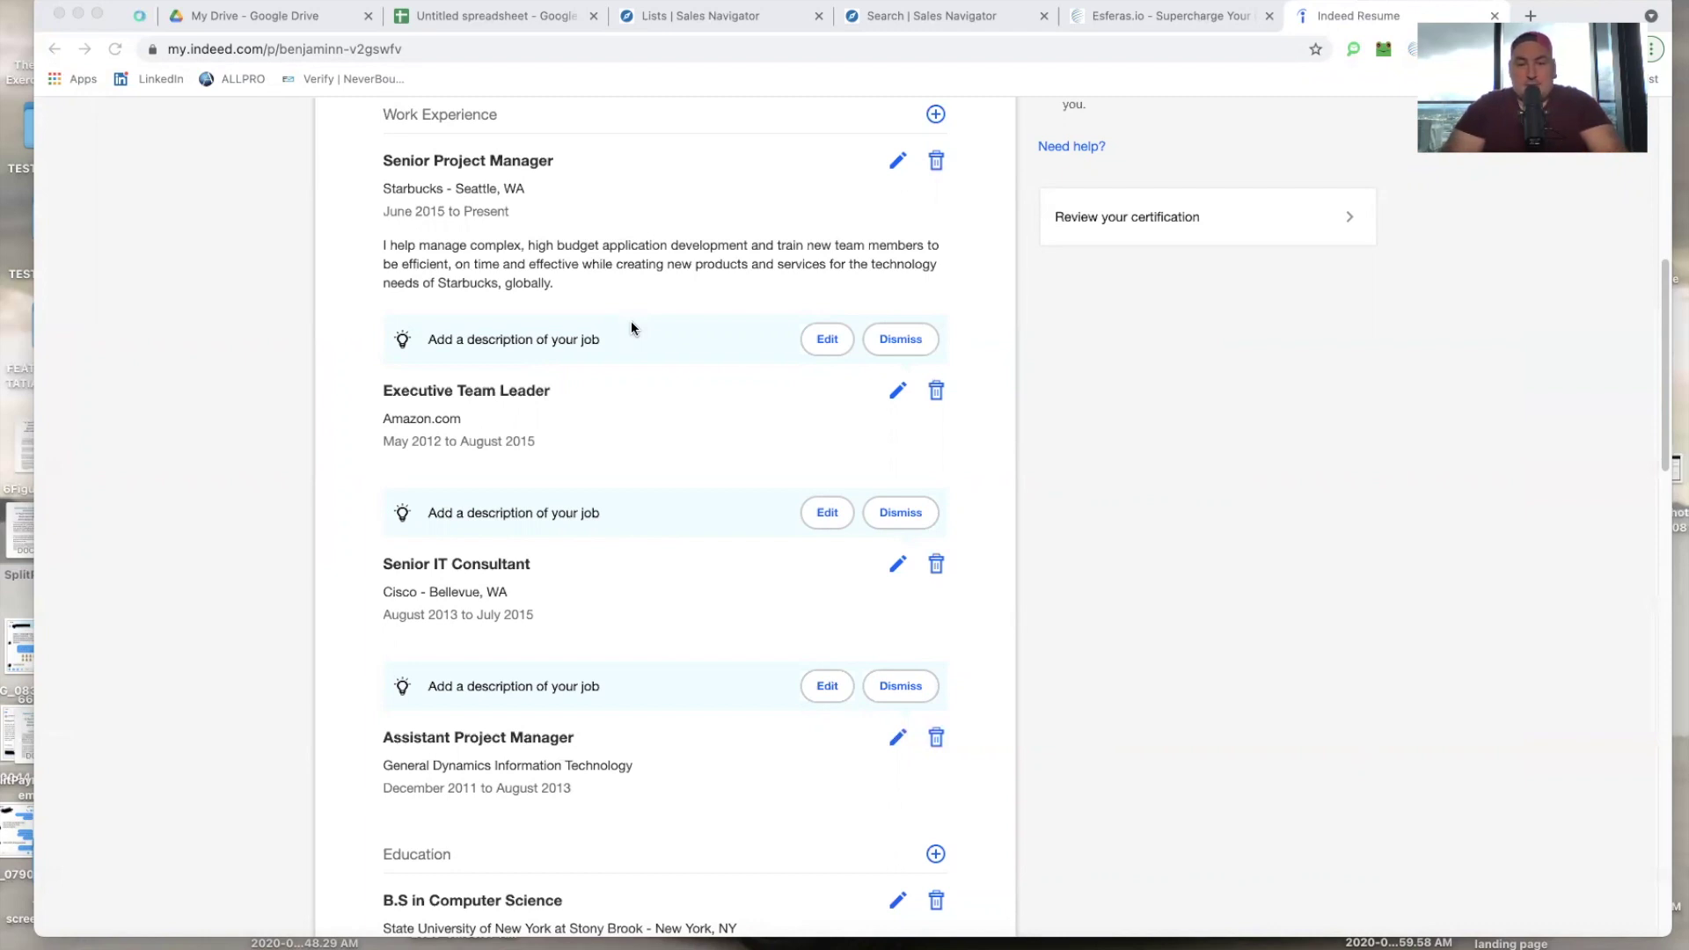
scroll(630, 326, up, 1)
scroll(631, 327, down, 5)
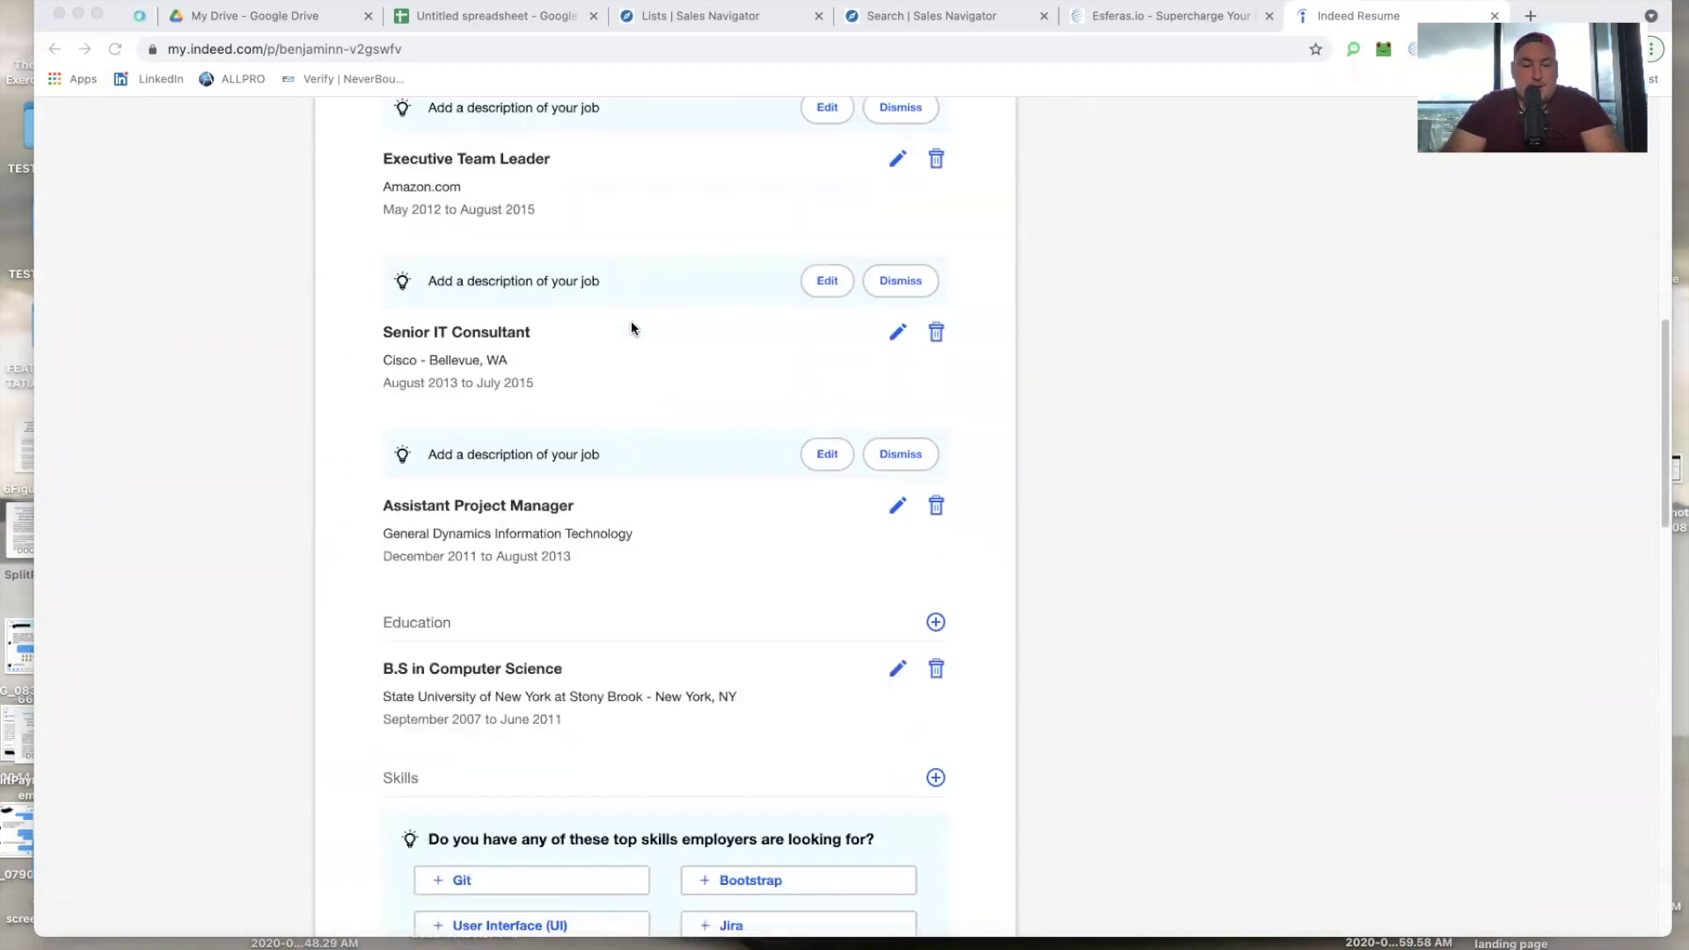
scroll(631, 328, down, 3)
scroll(631, 328, up, 2)
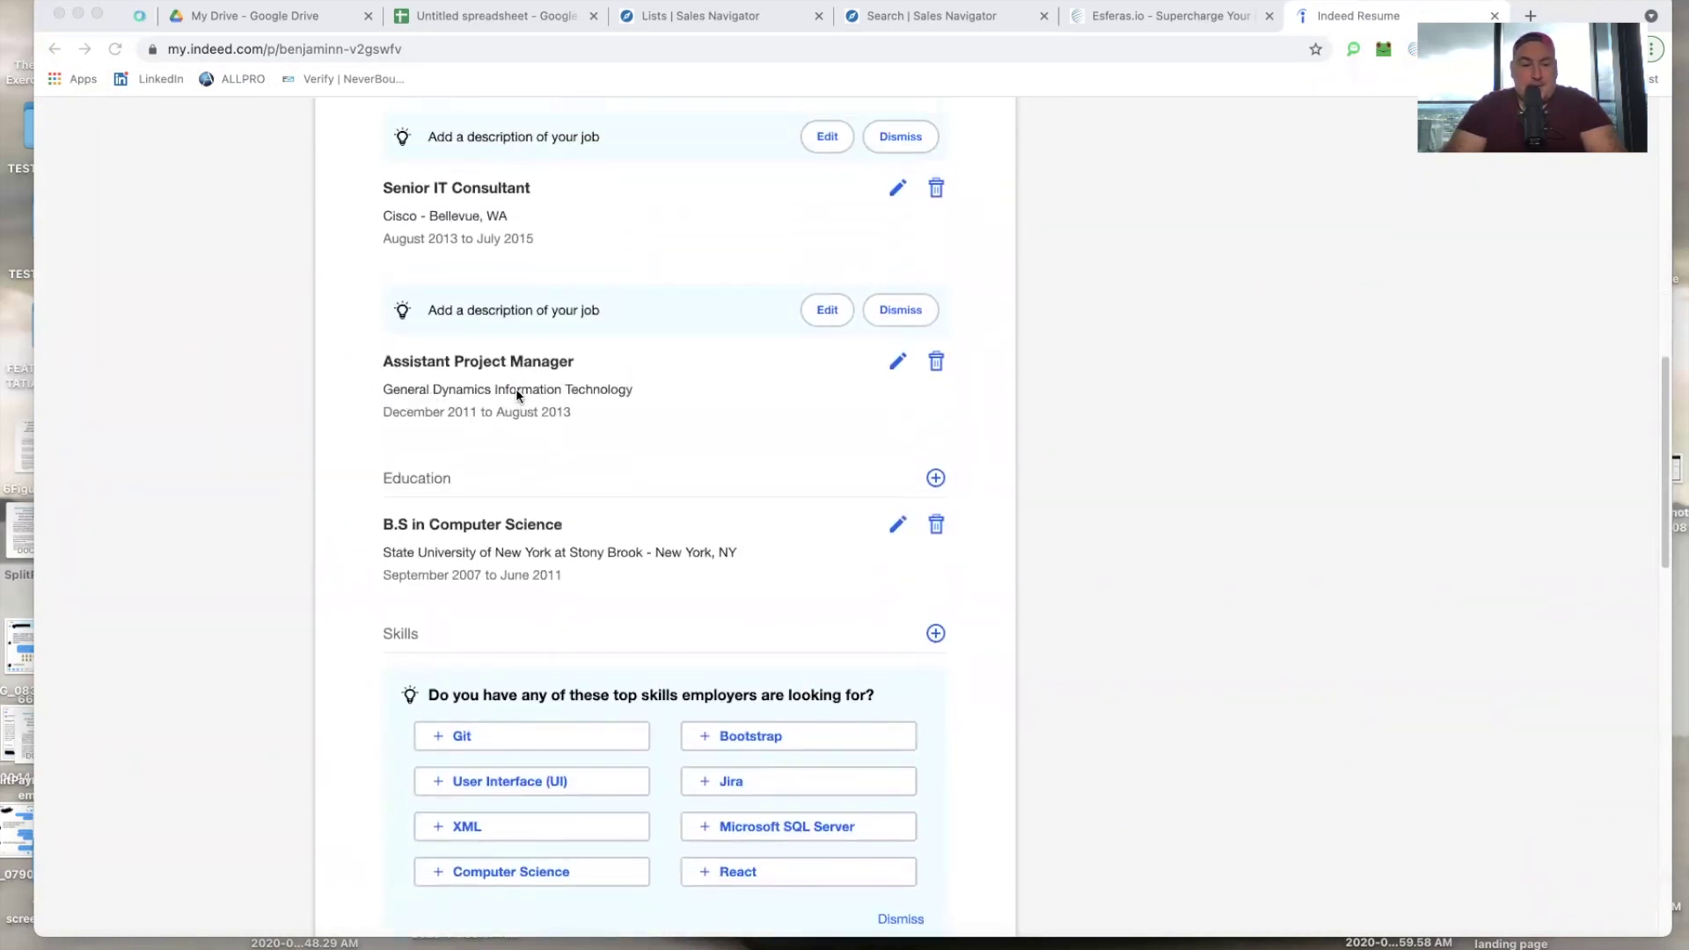
scroll(515, 388, up, 1)
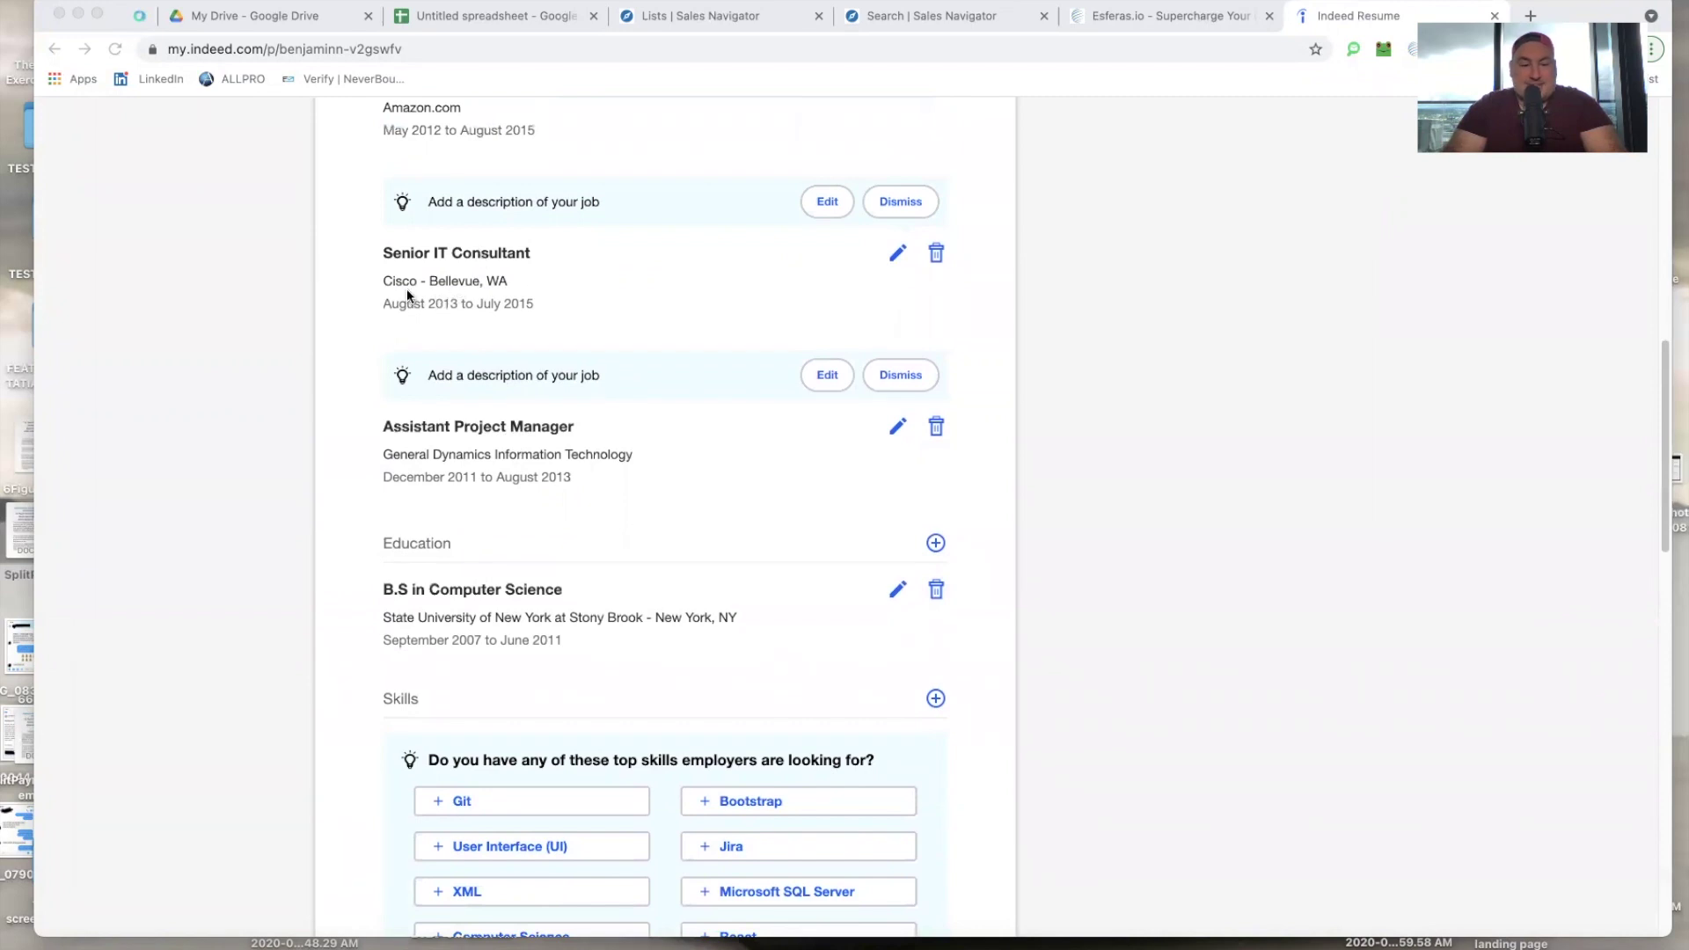
scroll(543, 330, up, 5)
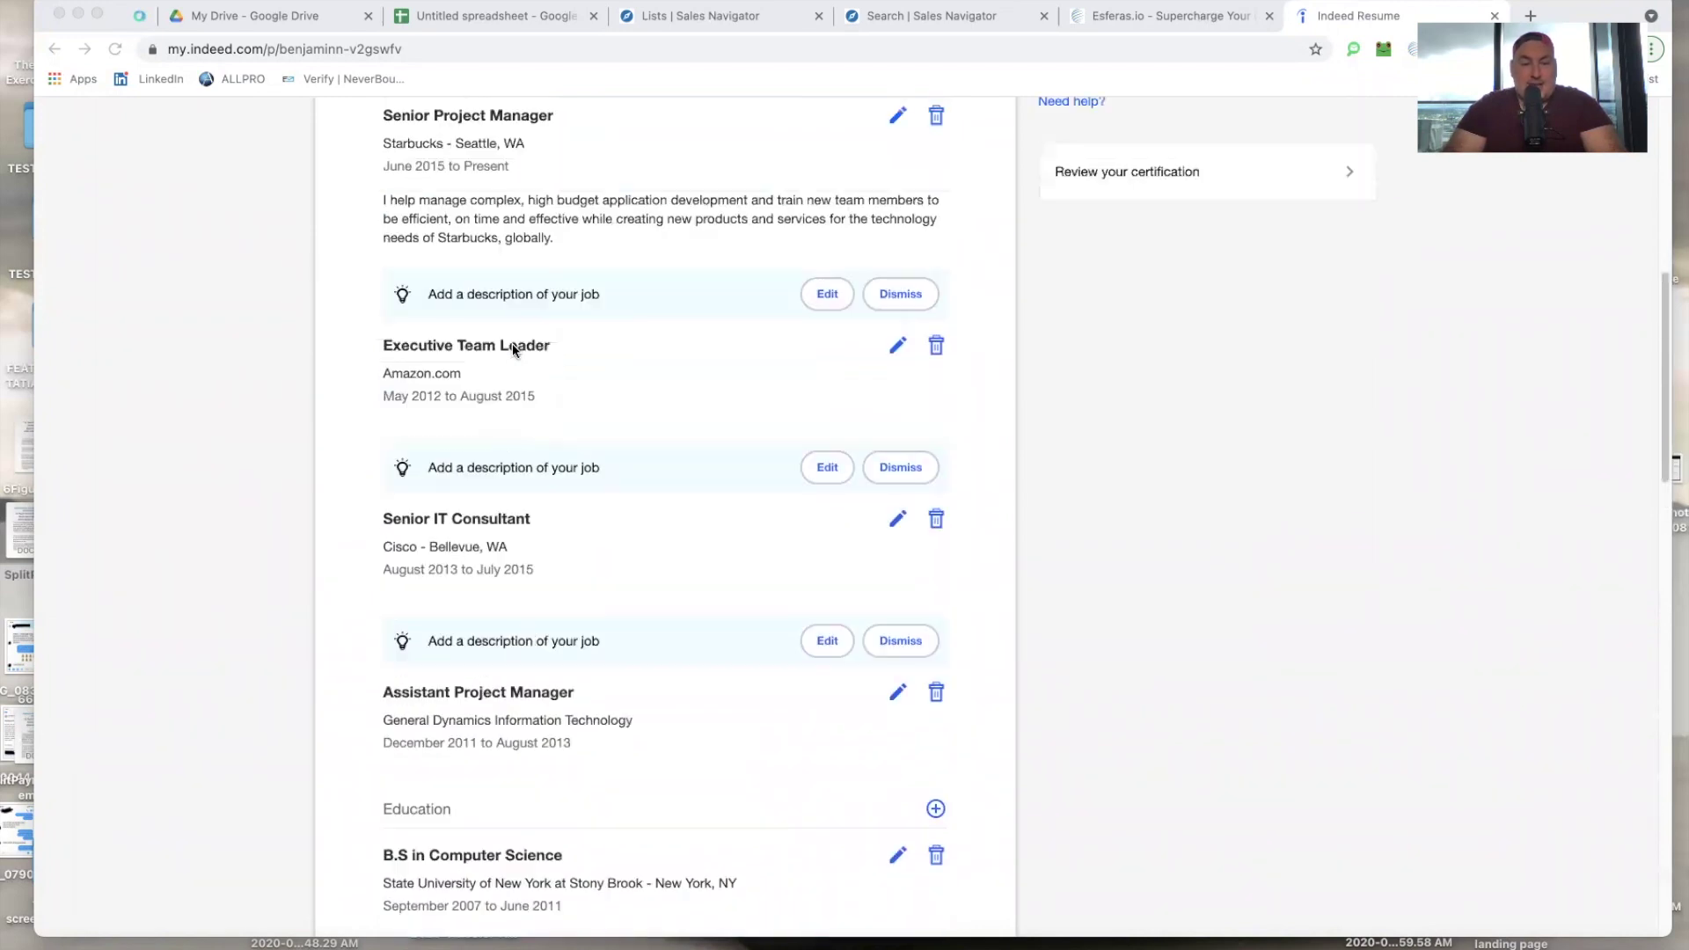
scroll(512, 343, up, 5)
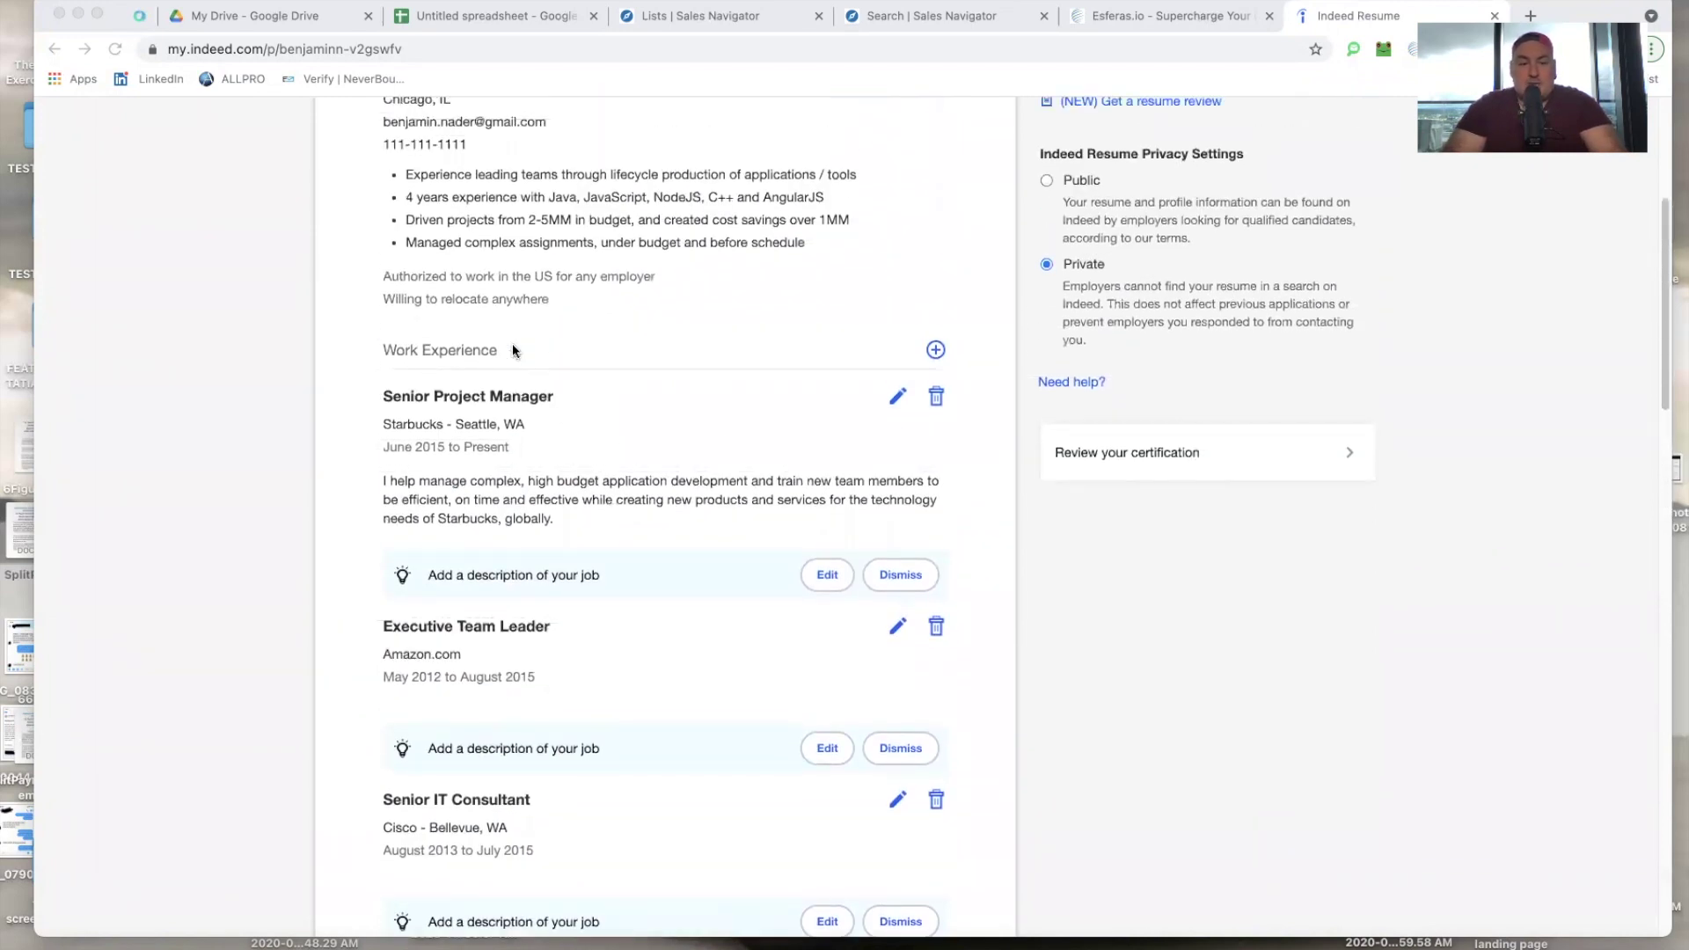
scroll(513, 346, up, 6)
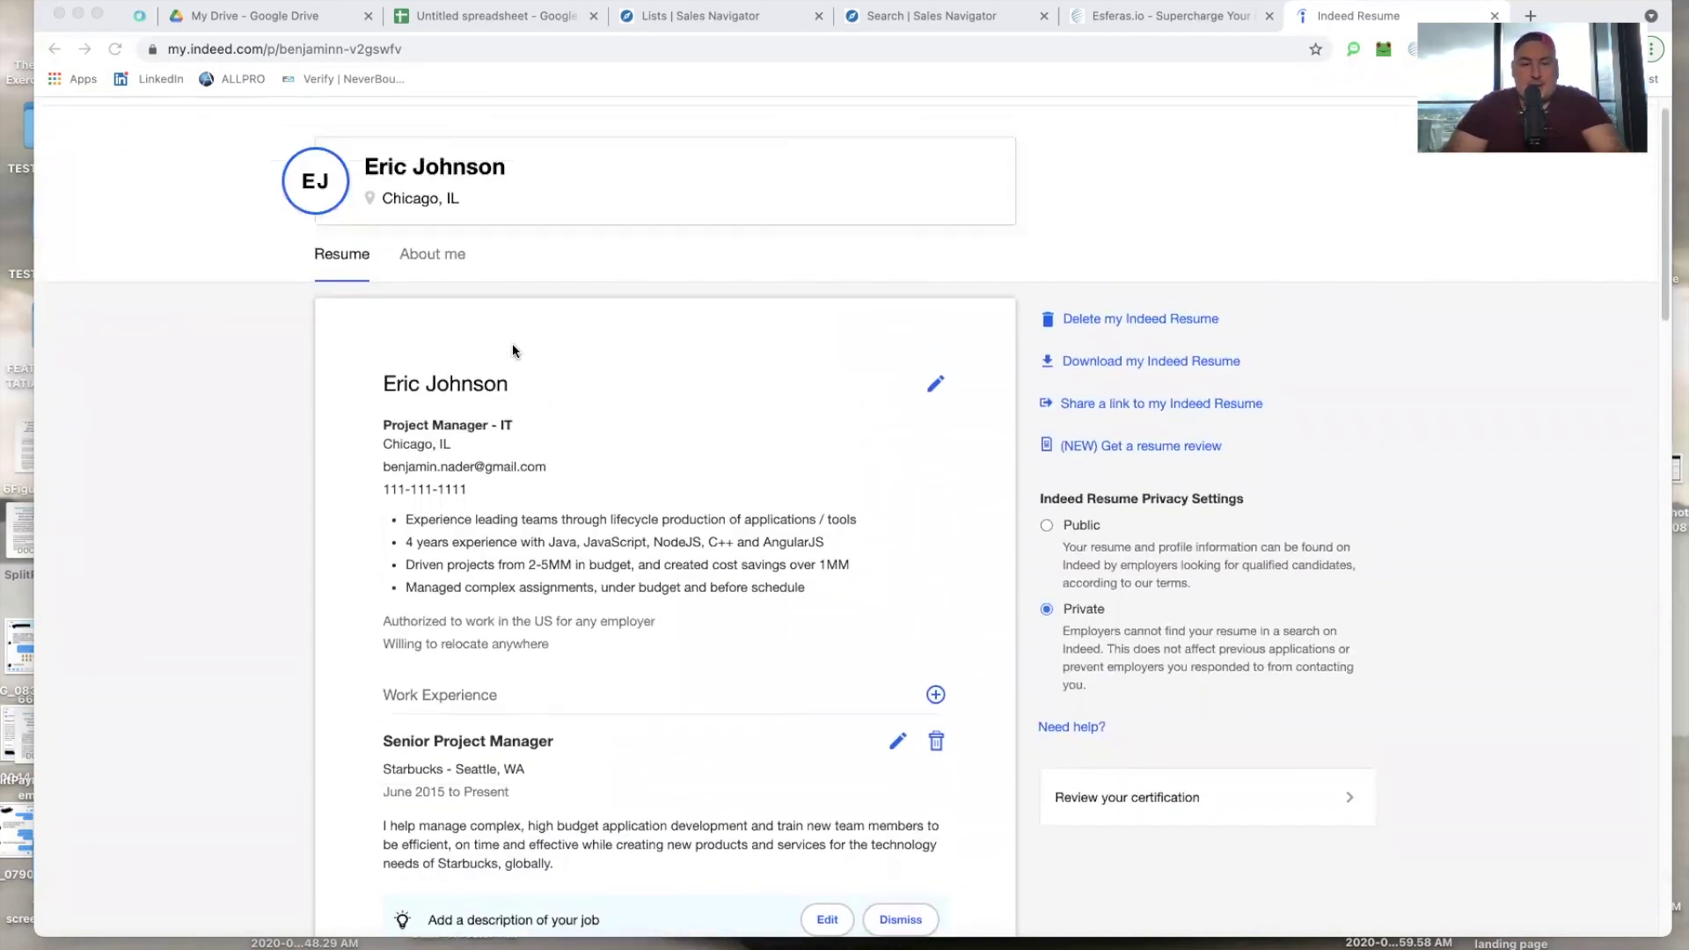
scroll(512, 347, up, 1)
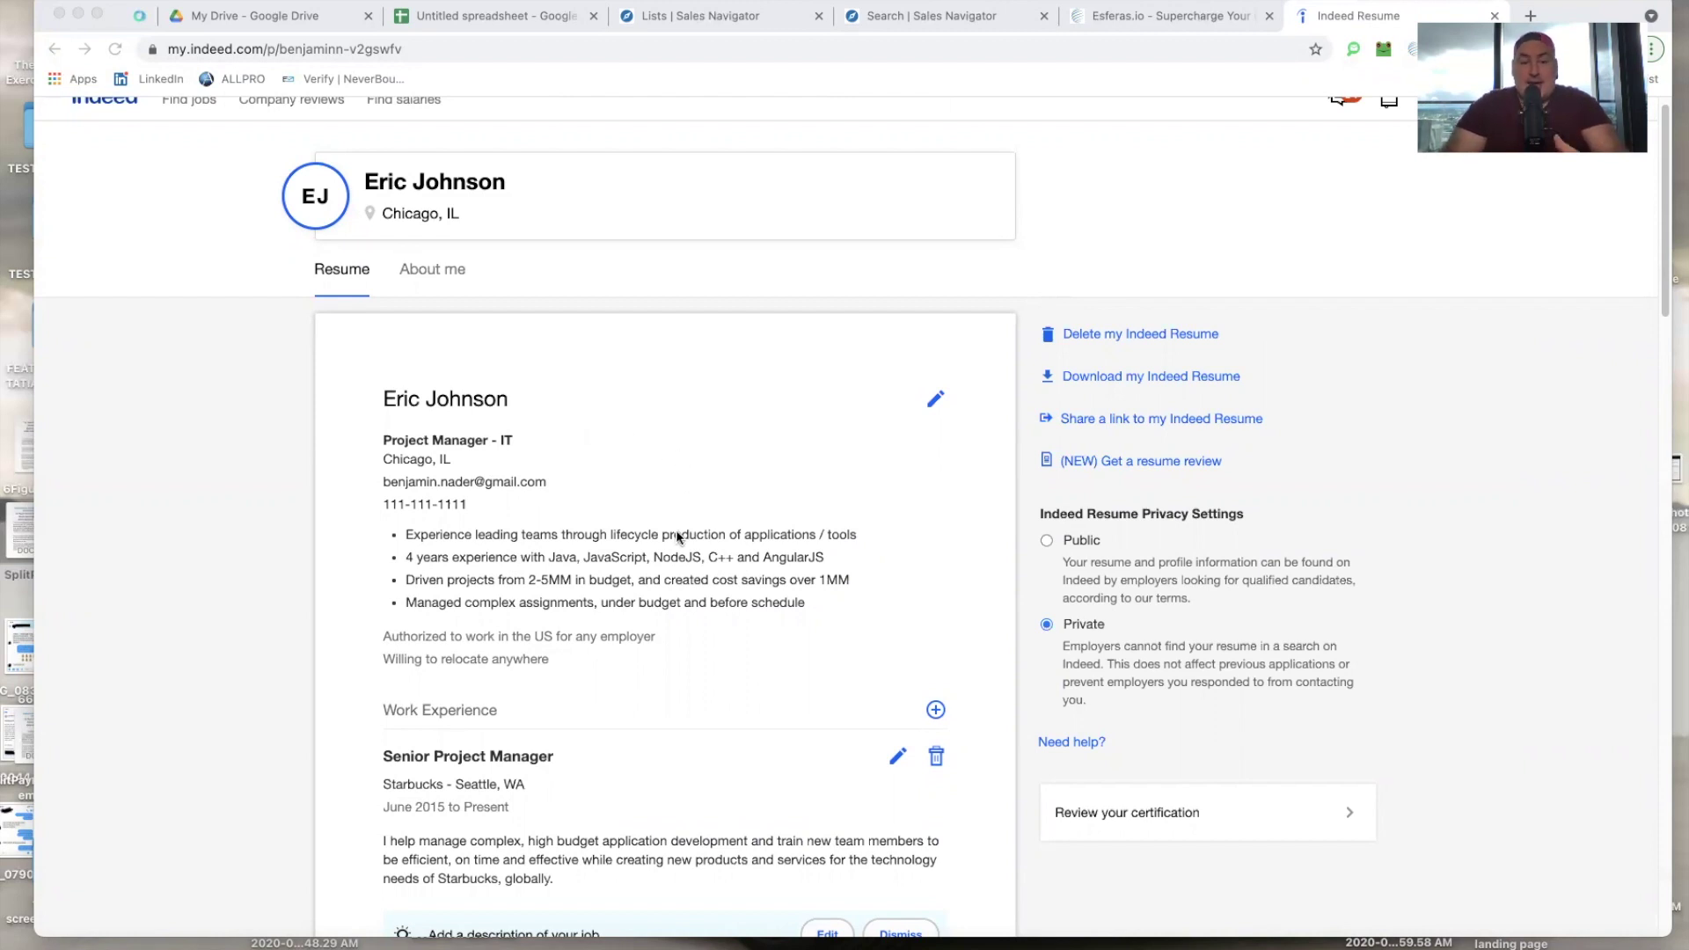
scroll(676, 533, down, 2)
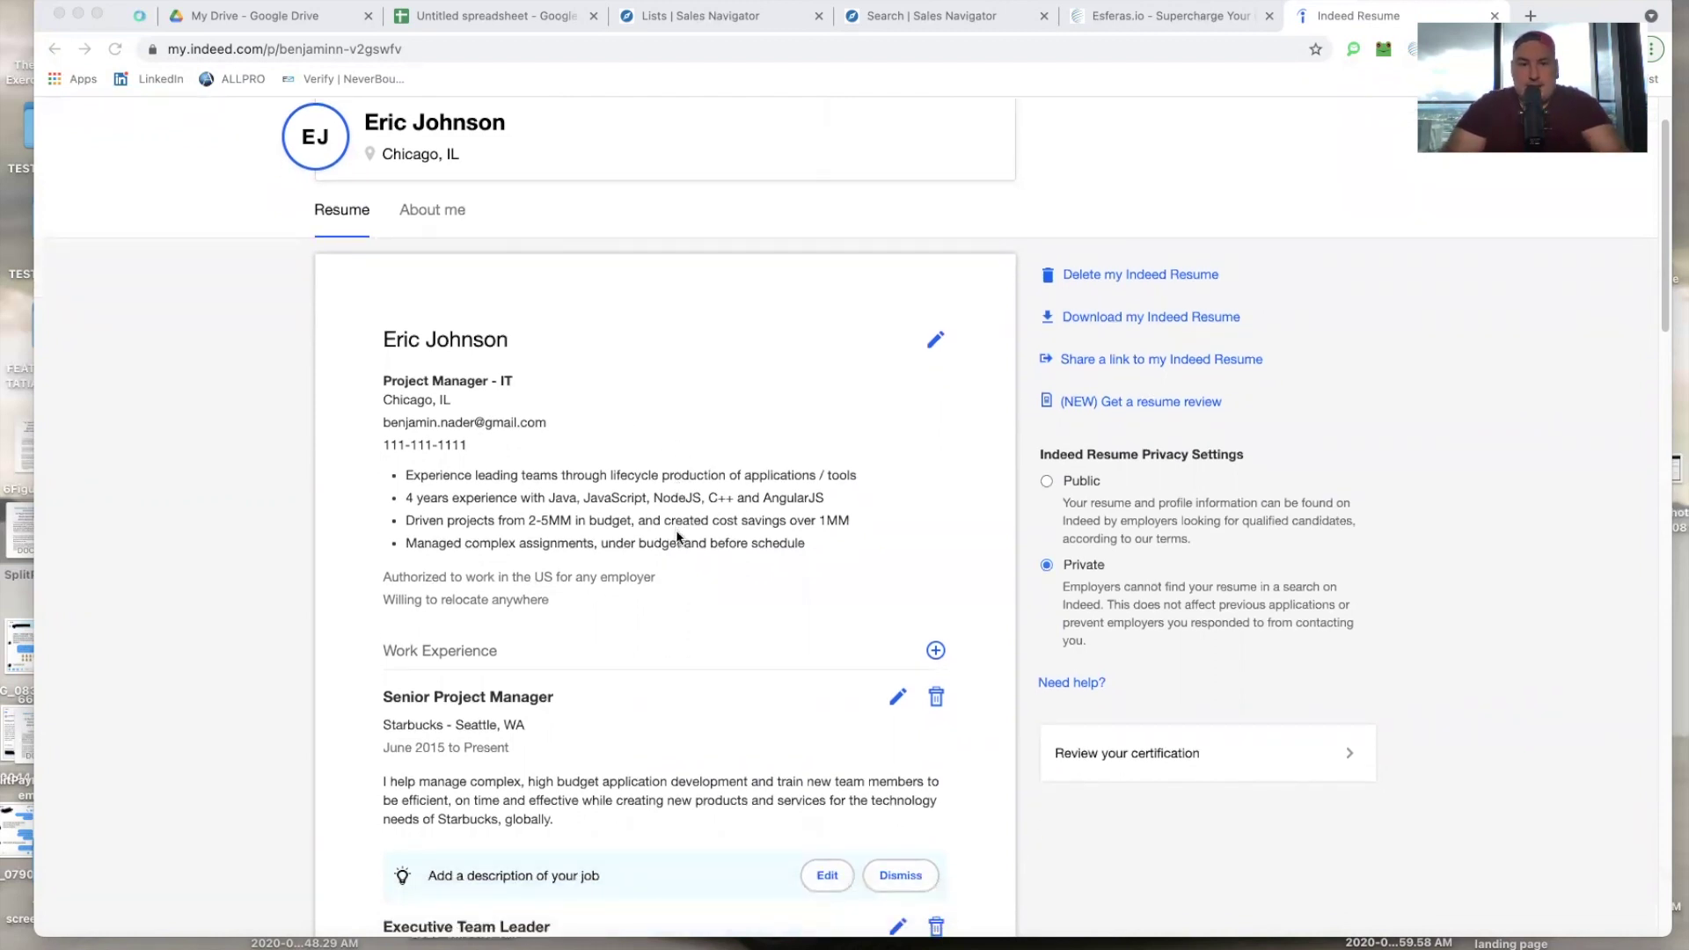
scroll(677, 533, down, 5)
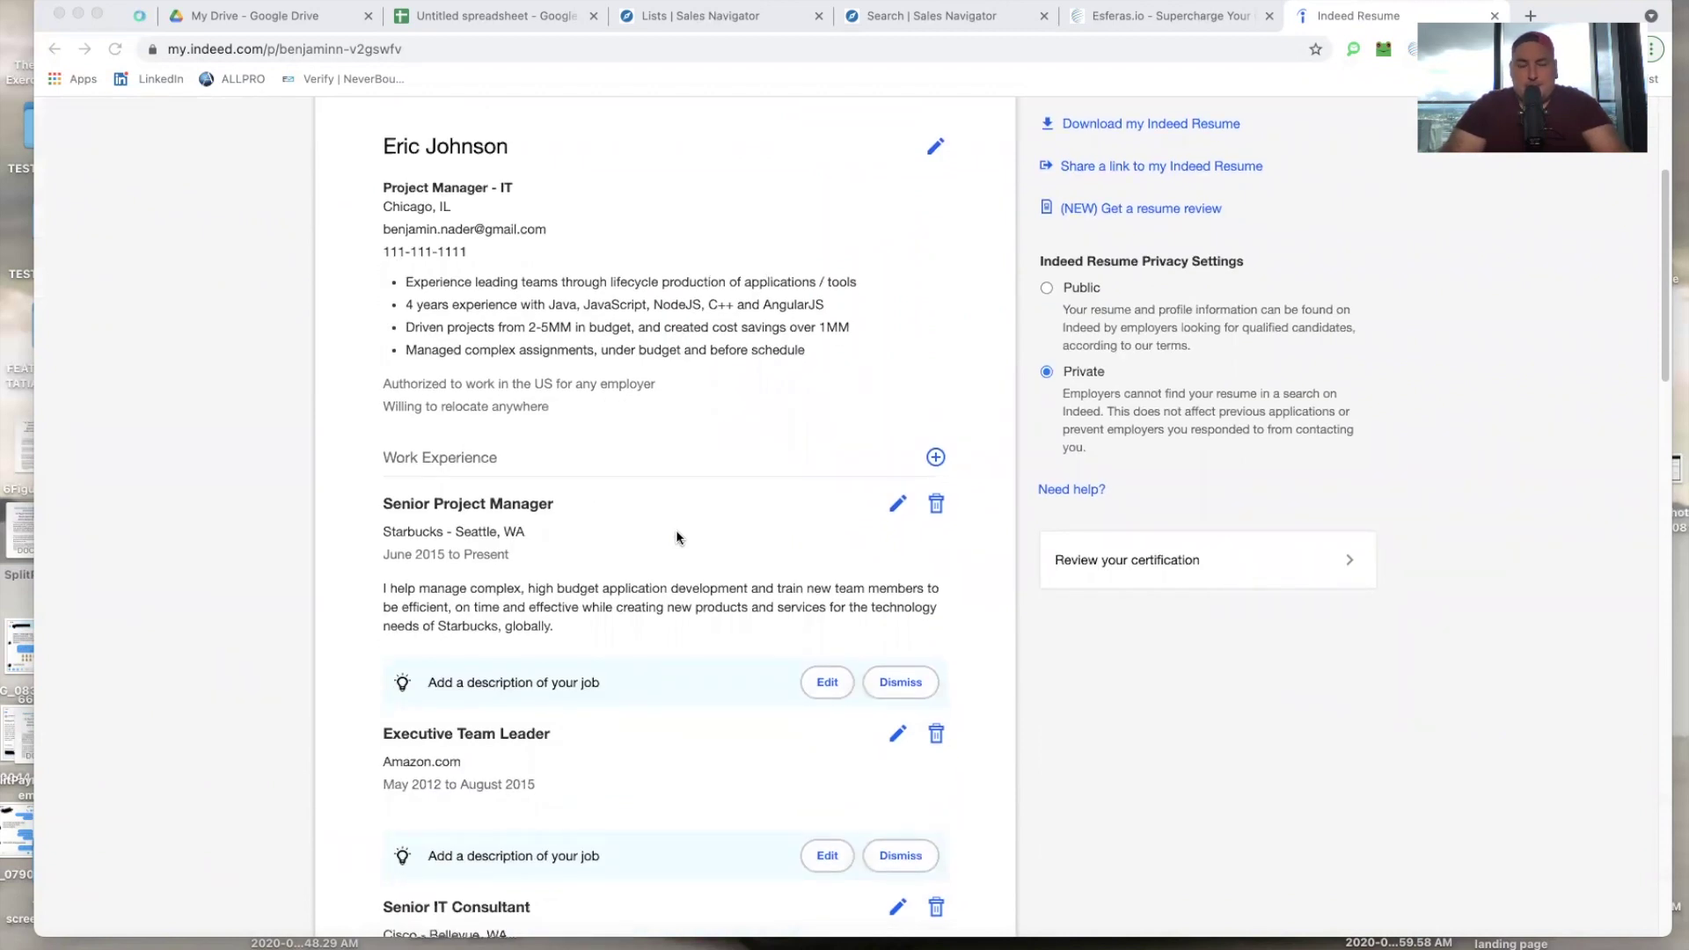
scroll(677, 537, down, 1)
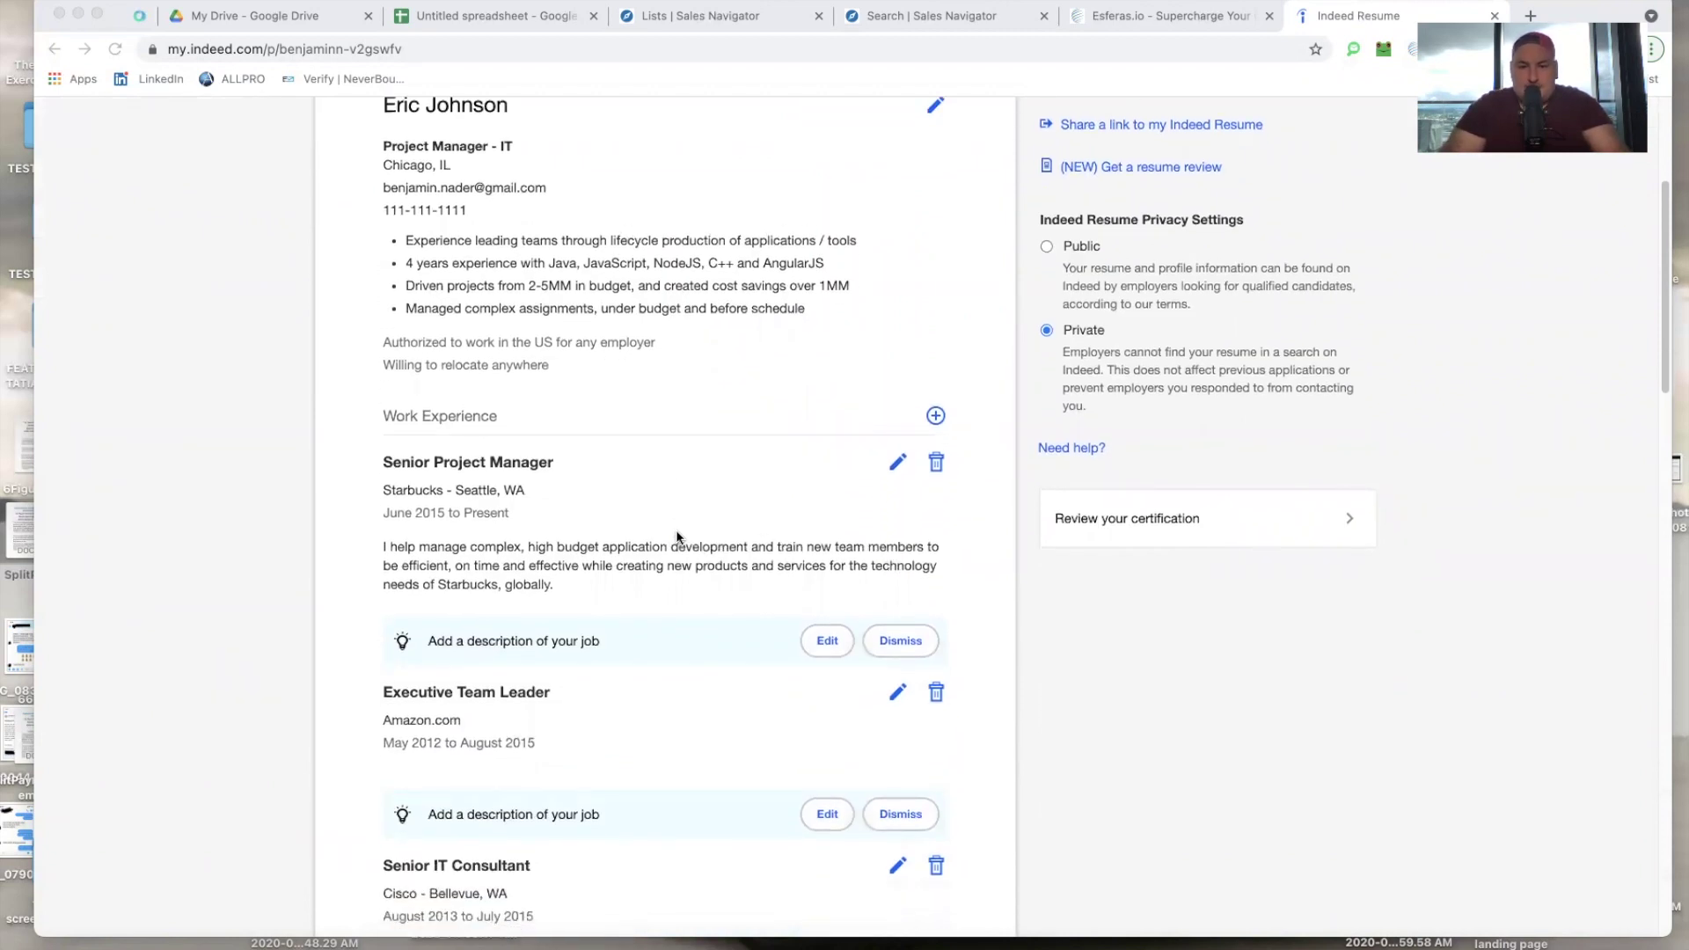
scroll(675, 533, down, 1)
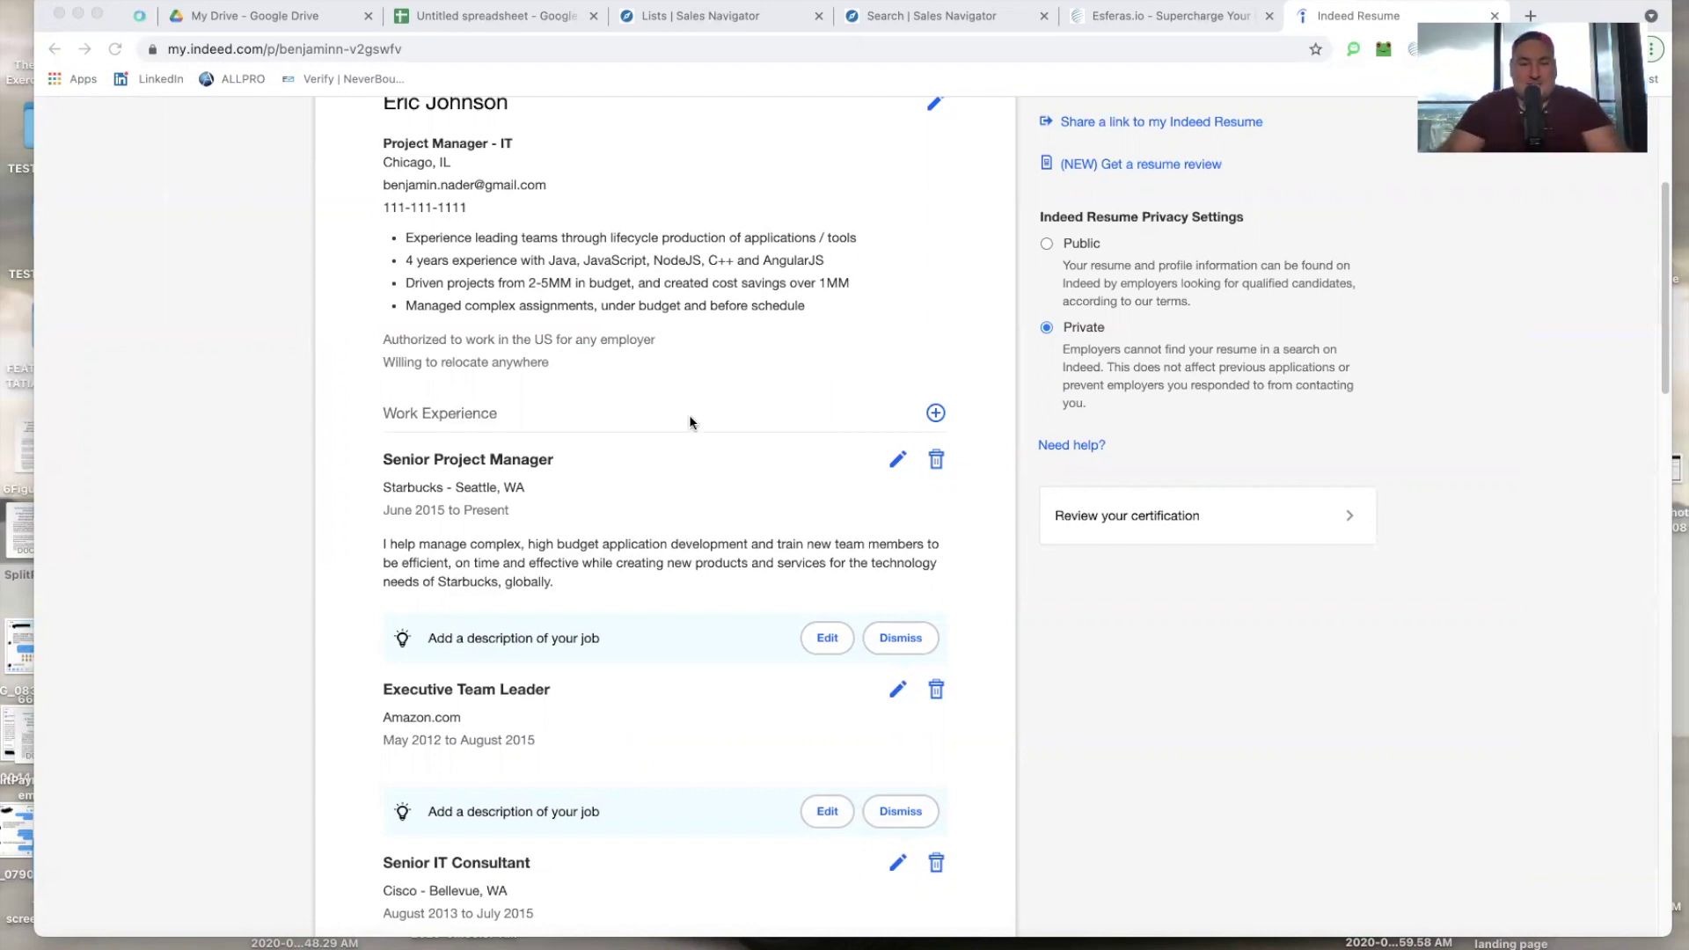
scroll(723, 382, up, 4)
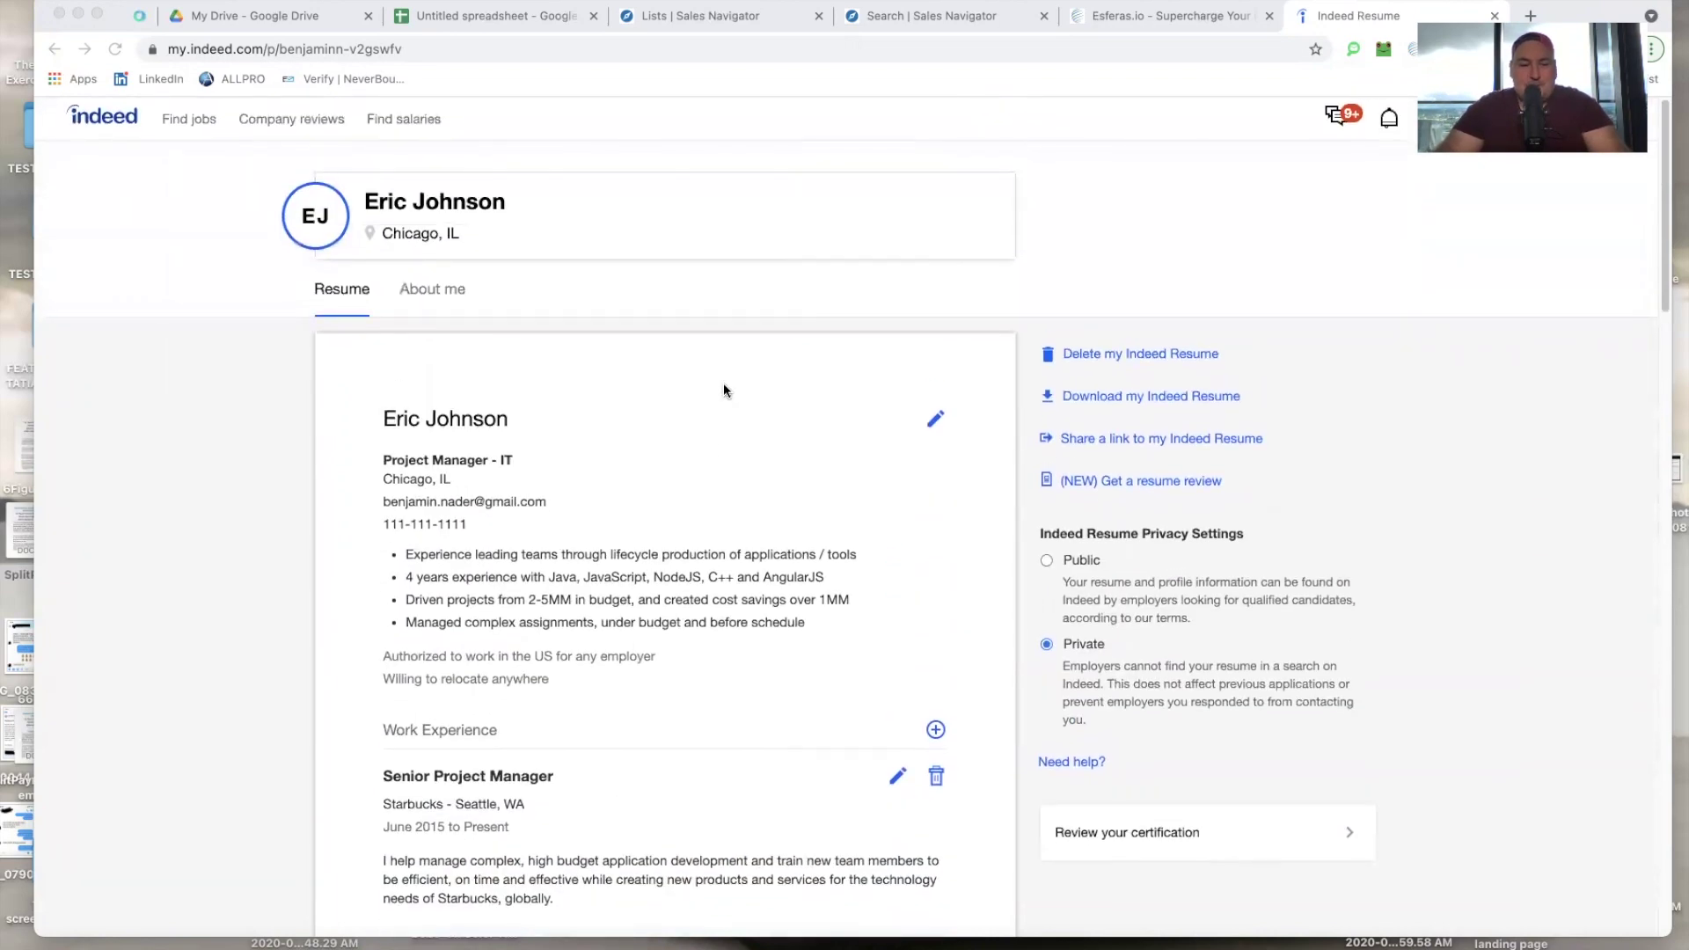
scroll(724, 388, down, 6)
scroll(723, 389, down, 1)
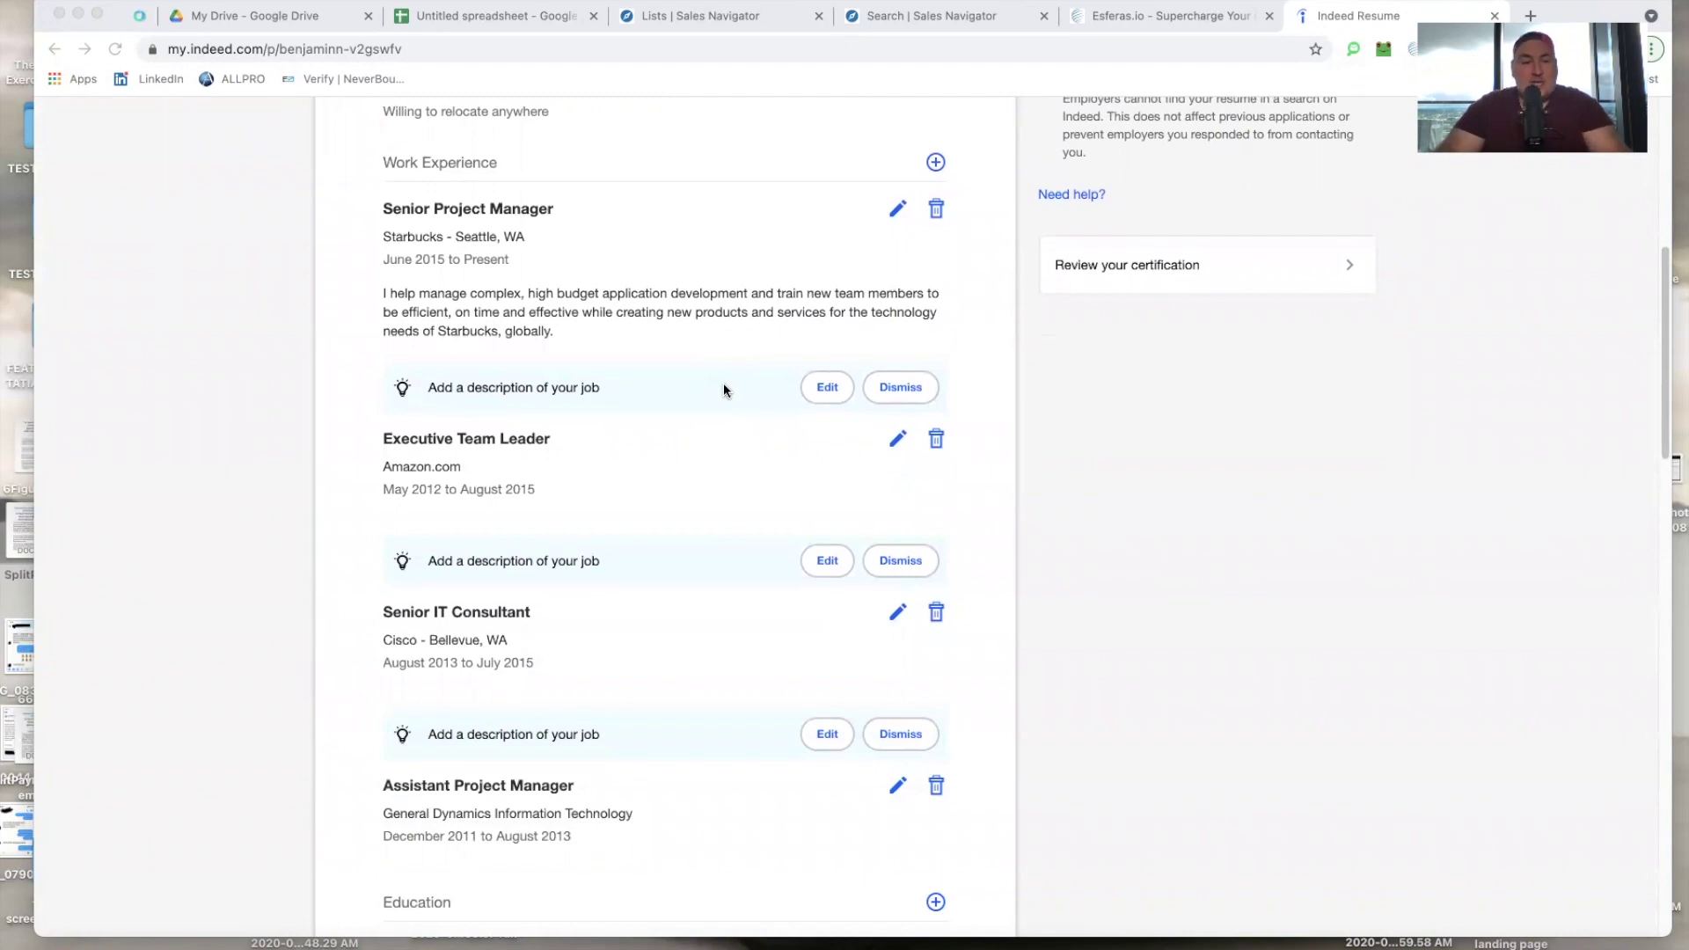
scroll(723, 387, up, 3)
scroll(723, 387, down, 3)
scroll(1167, 217, up, 1)
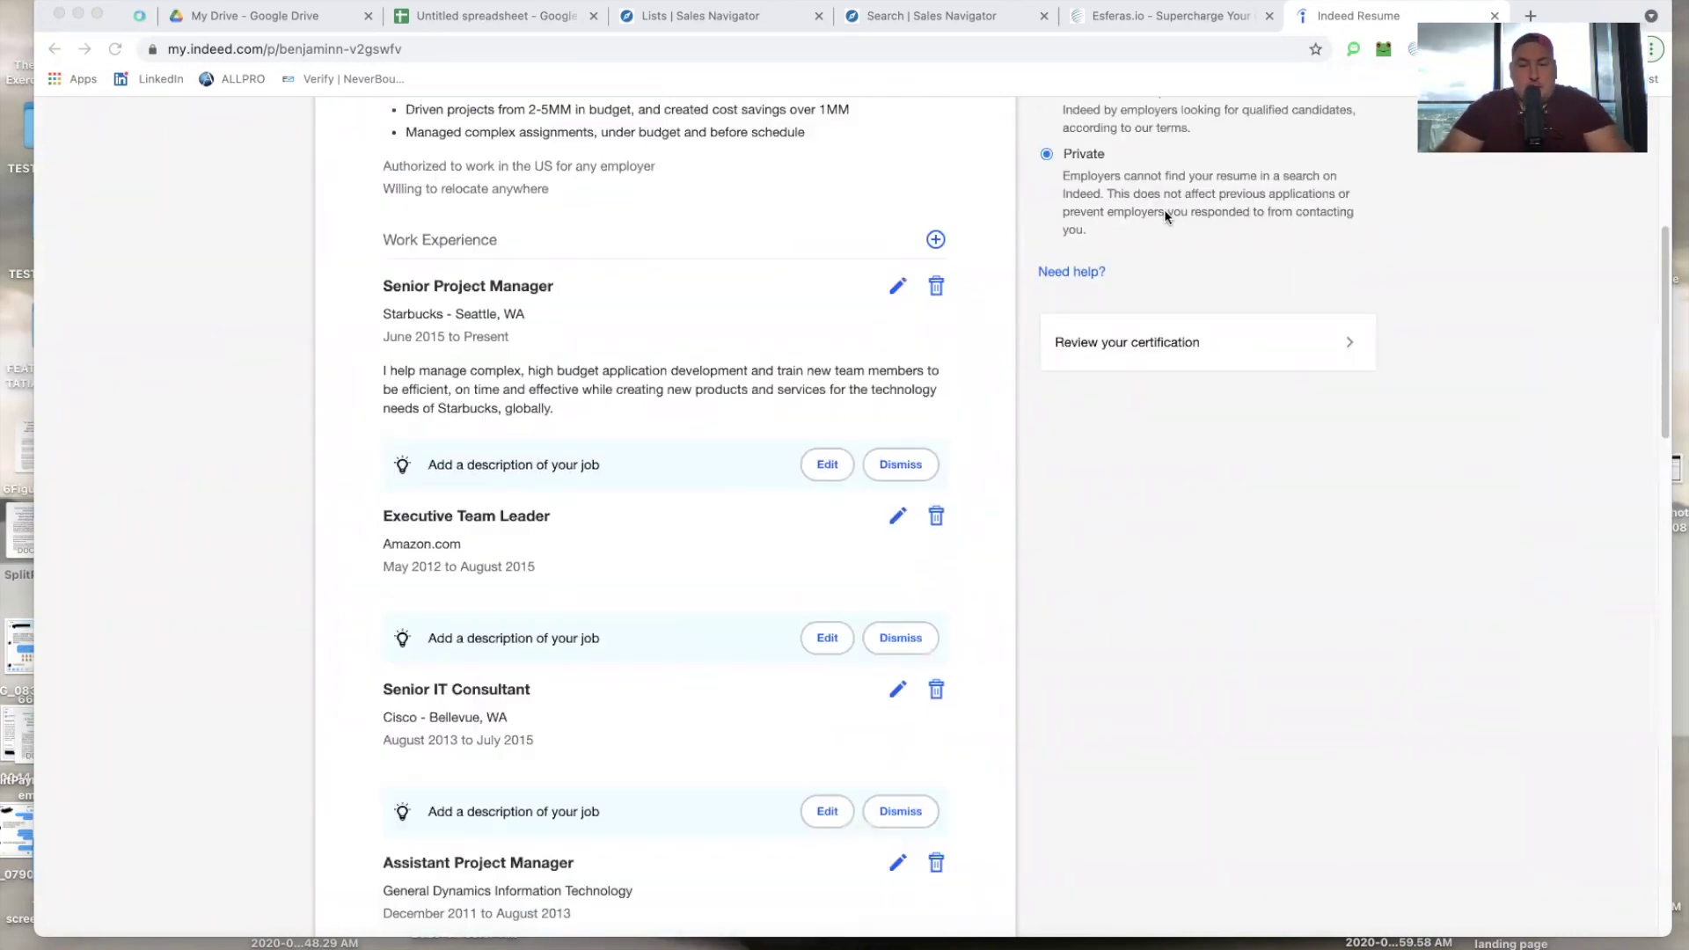
Load Indeed in a new tab, open the LinkedIn feed in another, then return to Indeed
click(1531, 16)
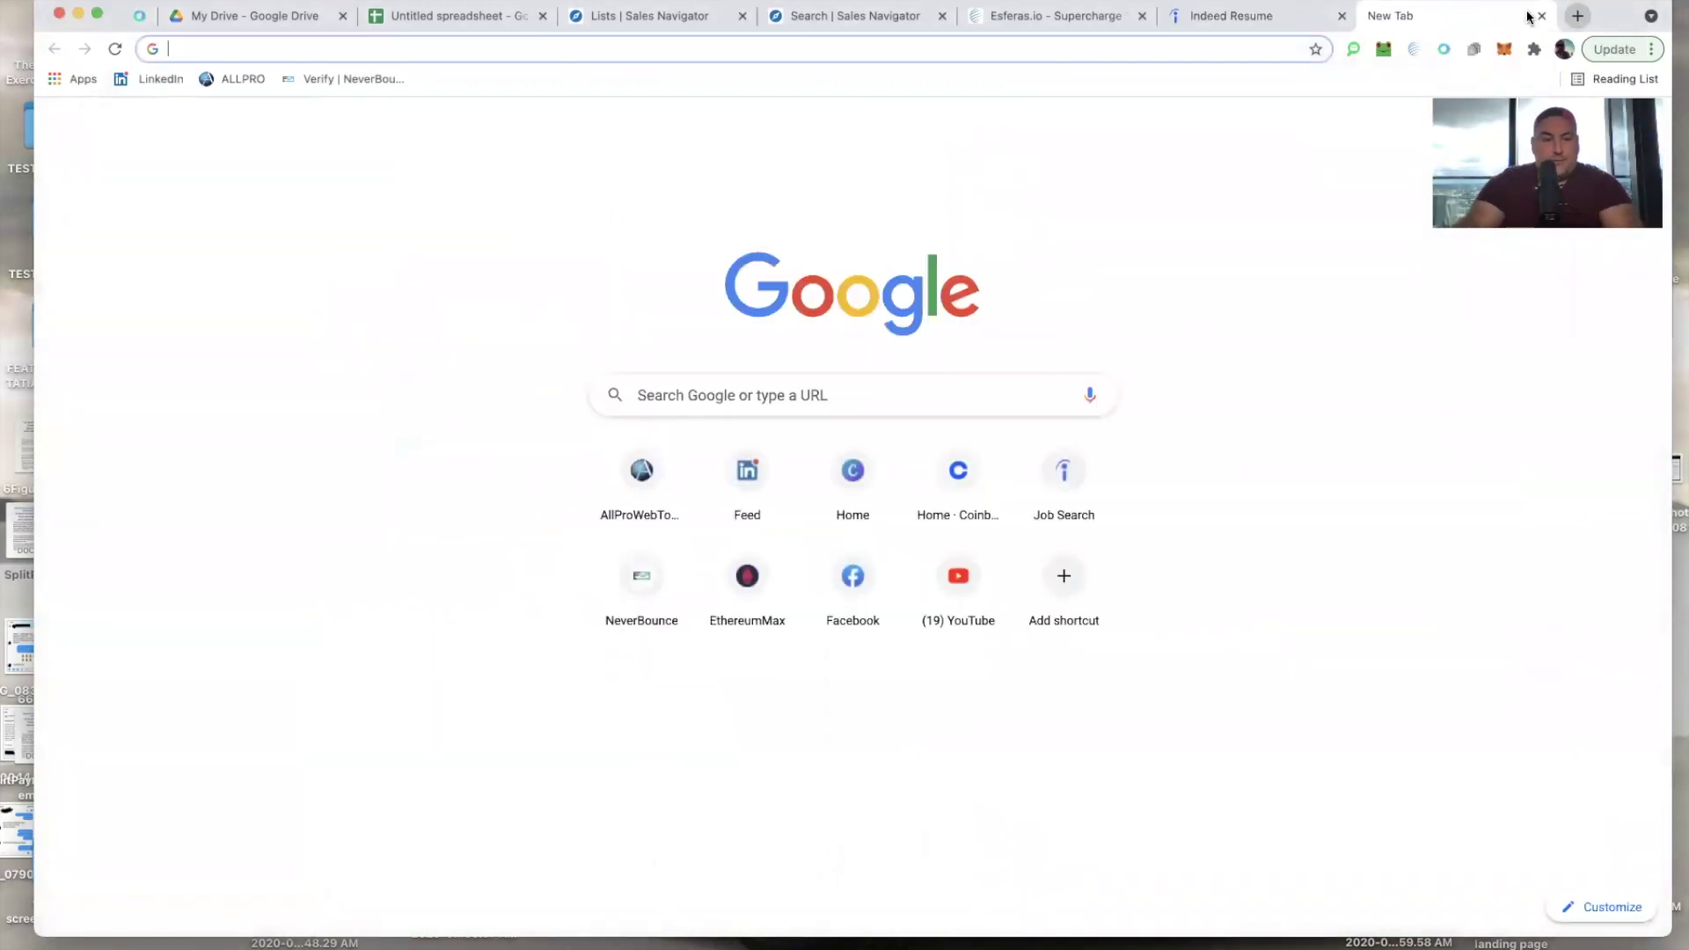
text(ind)
key(Return)
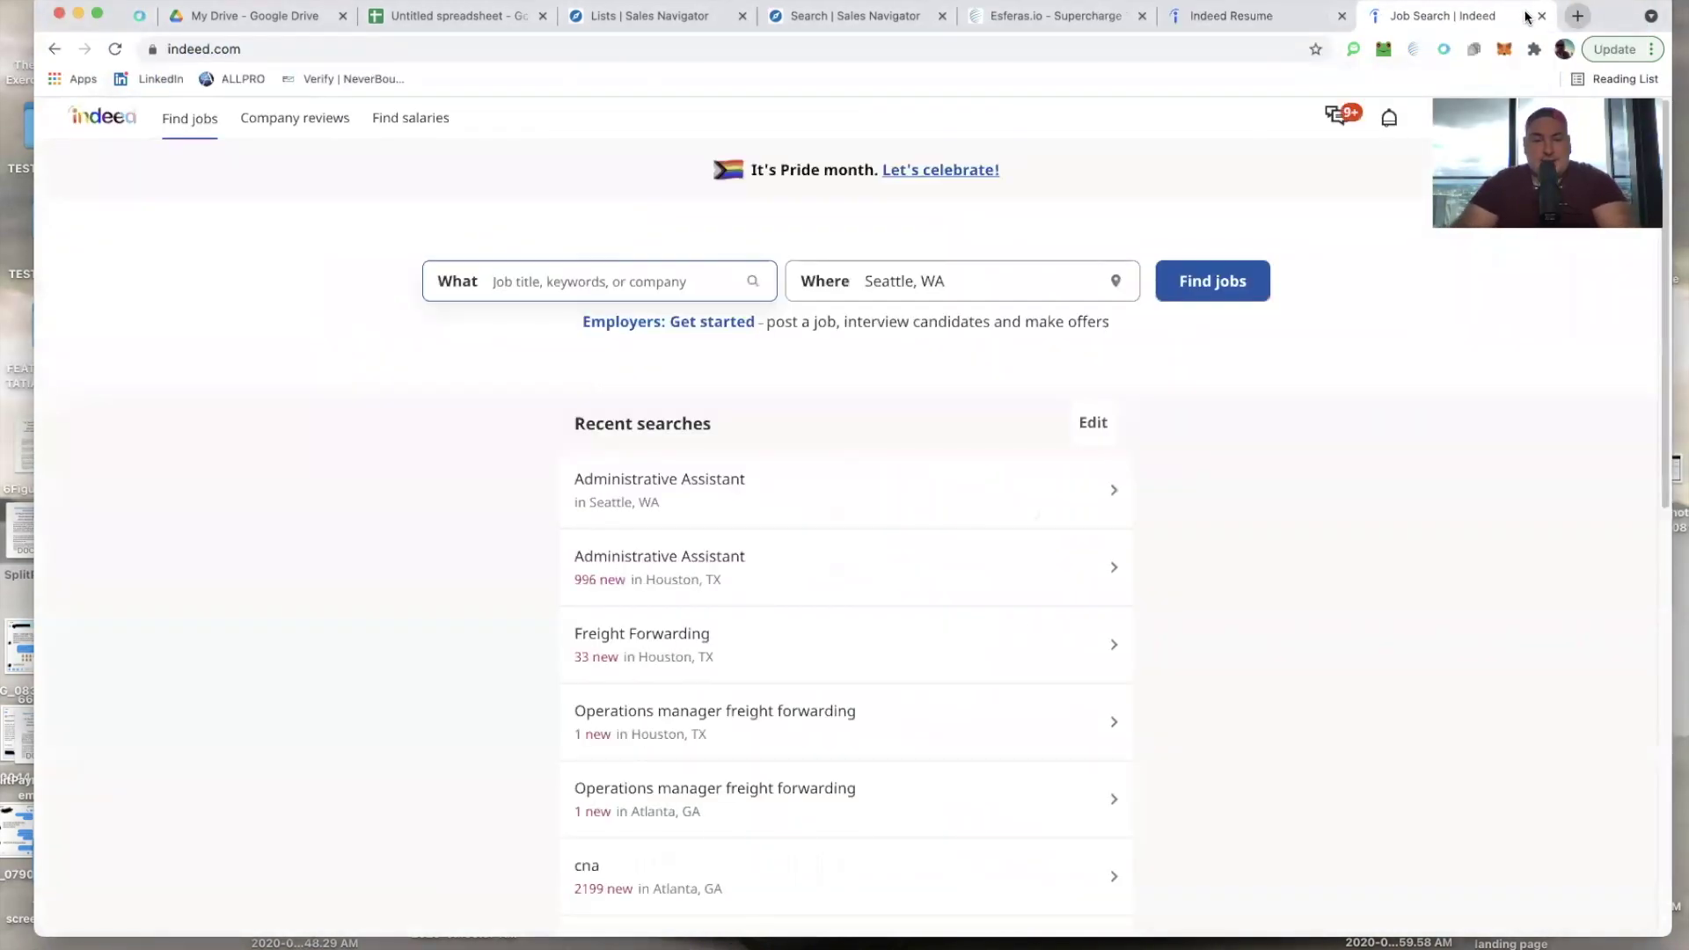
click(1579, 17)
click(158, 79)
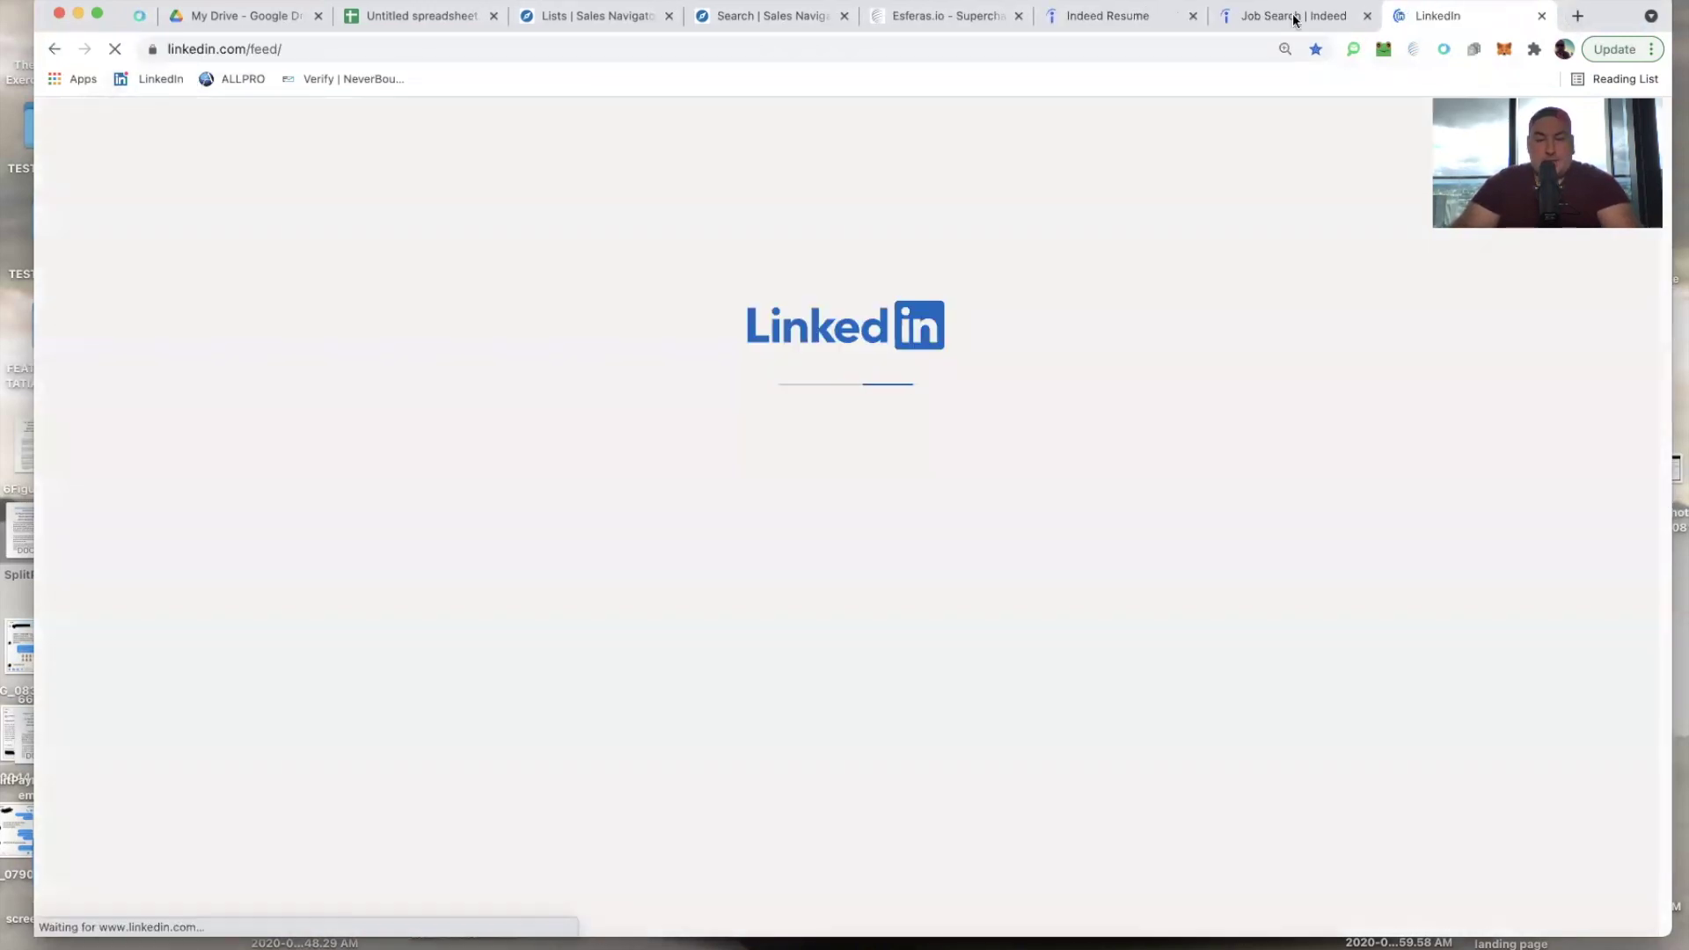
click(1296, 18)
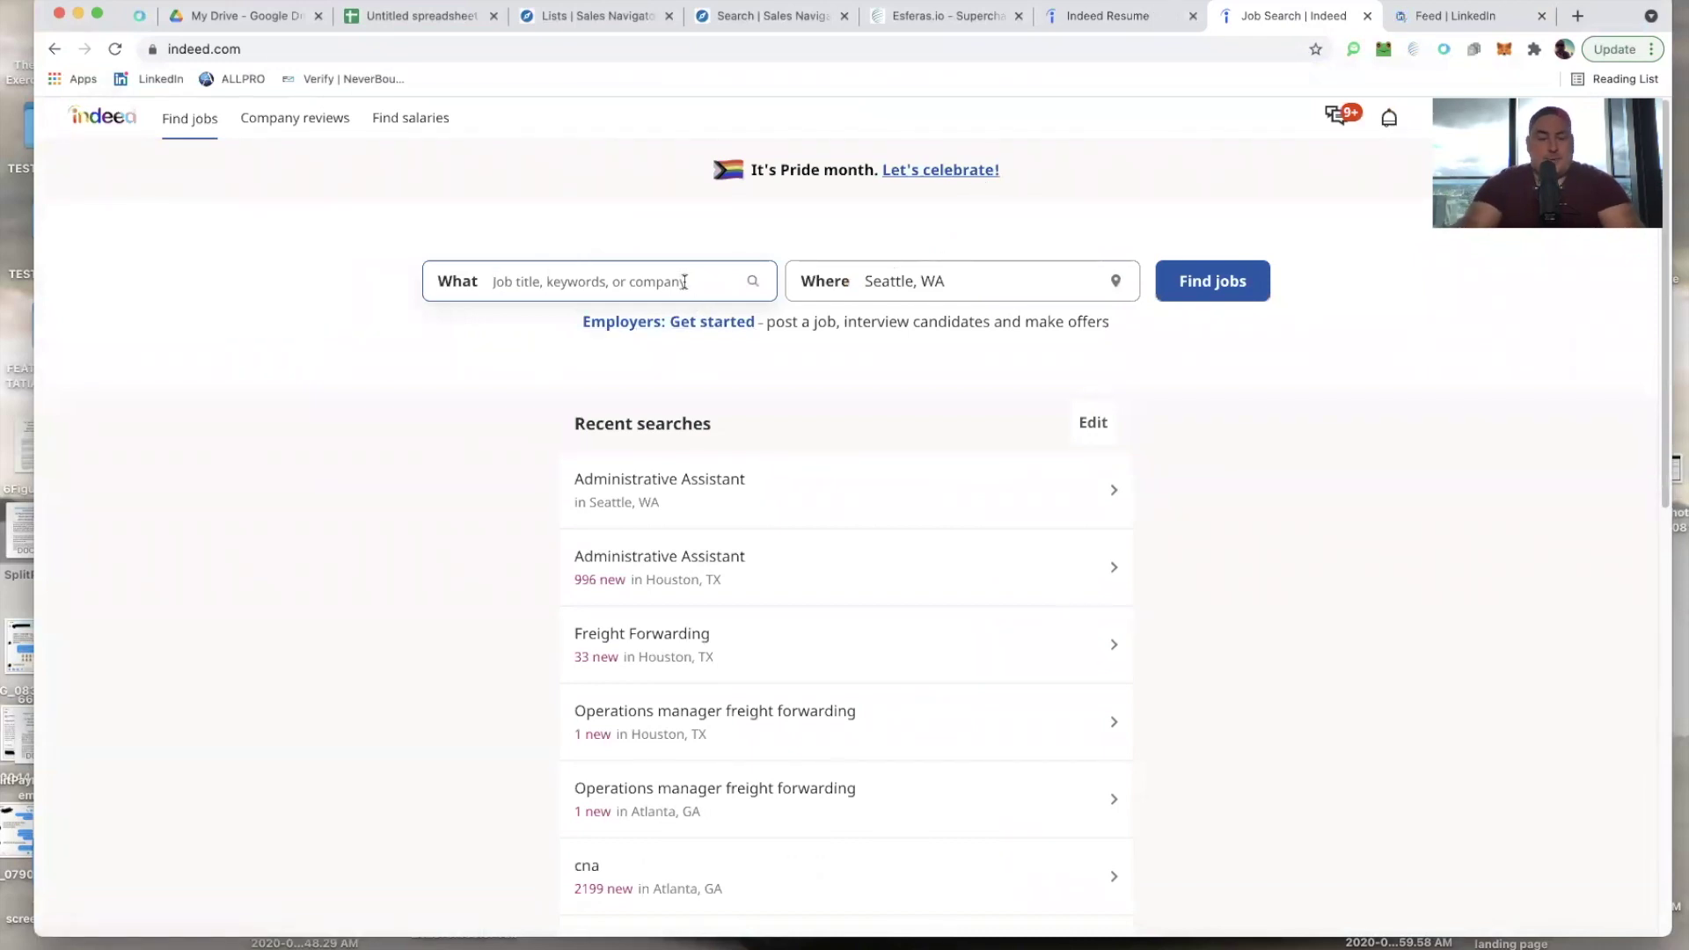
Search Indeed for IT project manager and change the location from Seattle, WA to Dallas, TX
click(684, 282)
text(it p)
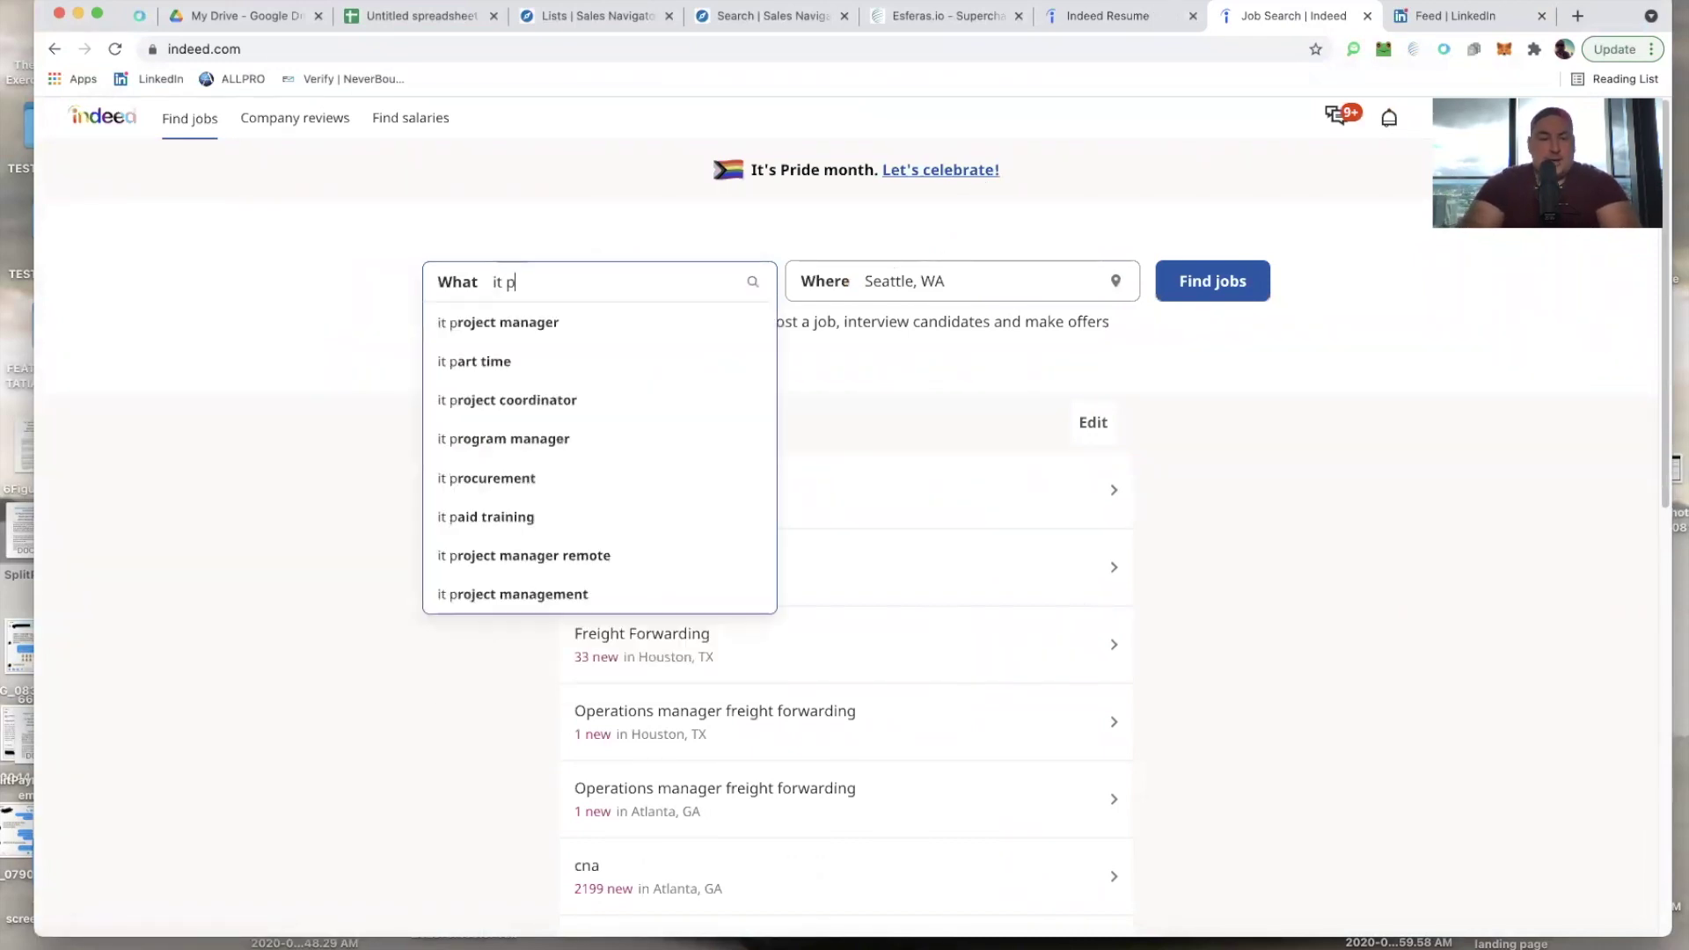
text(roje)
click(684, 325)
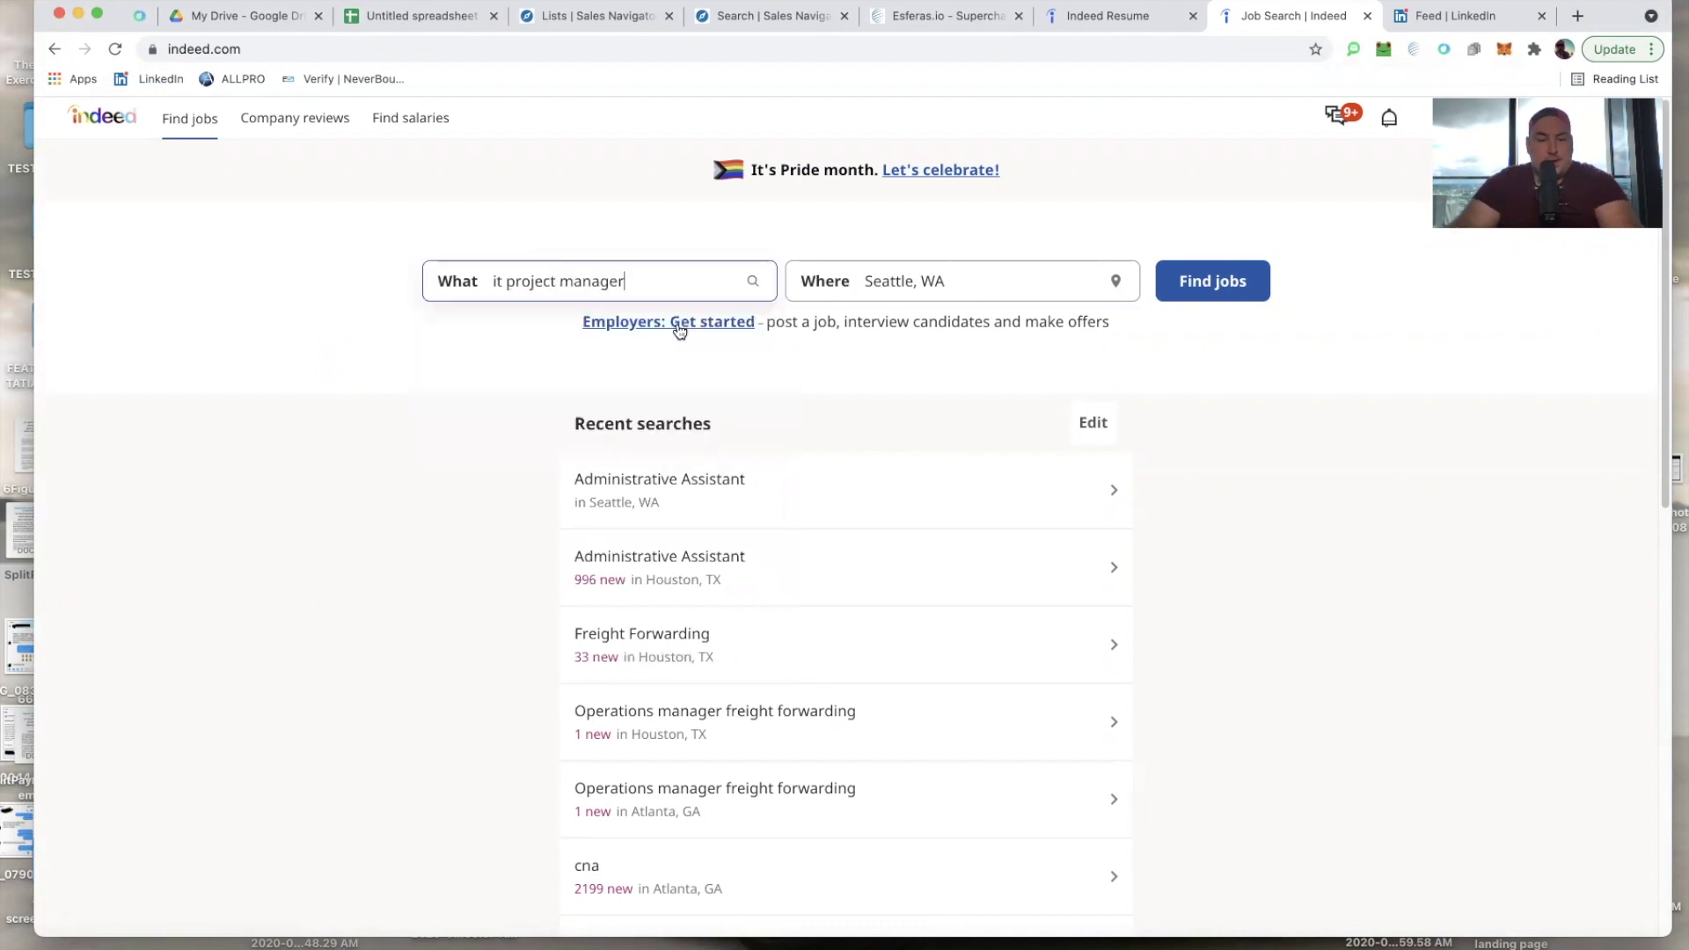
drag(962, 278, 705, 278)
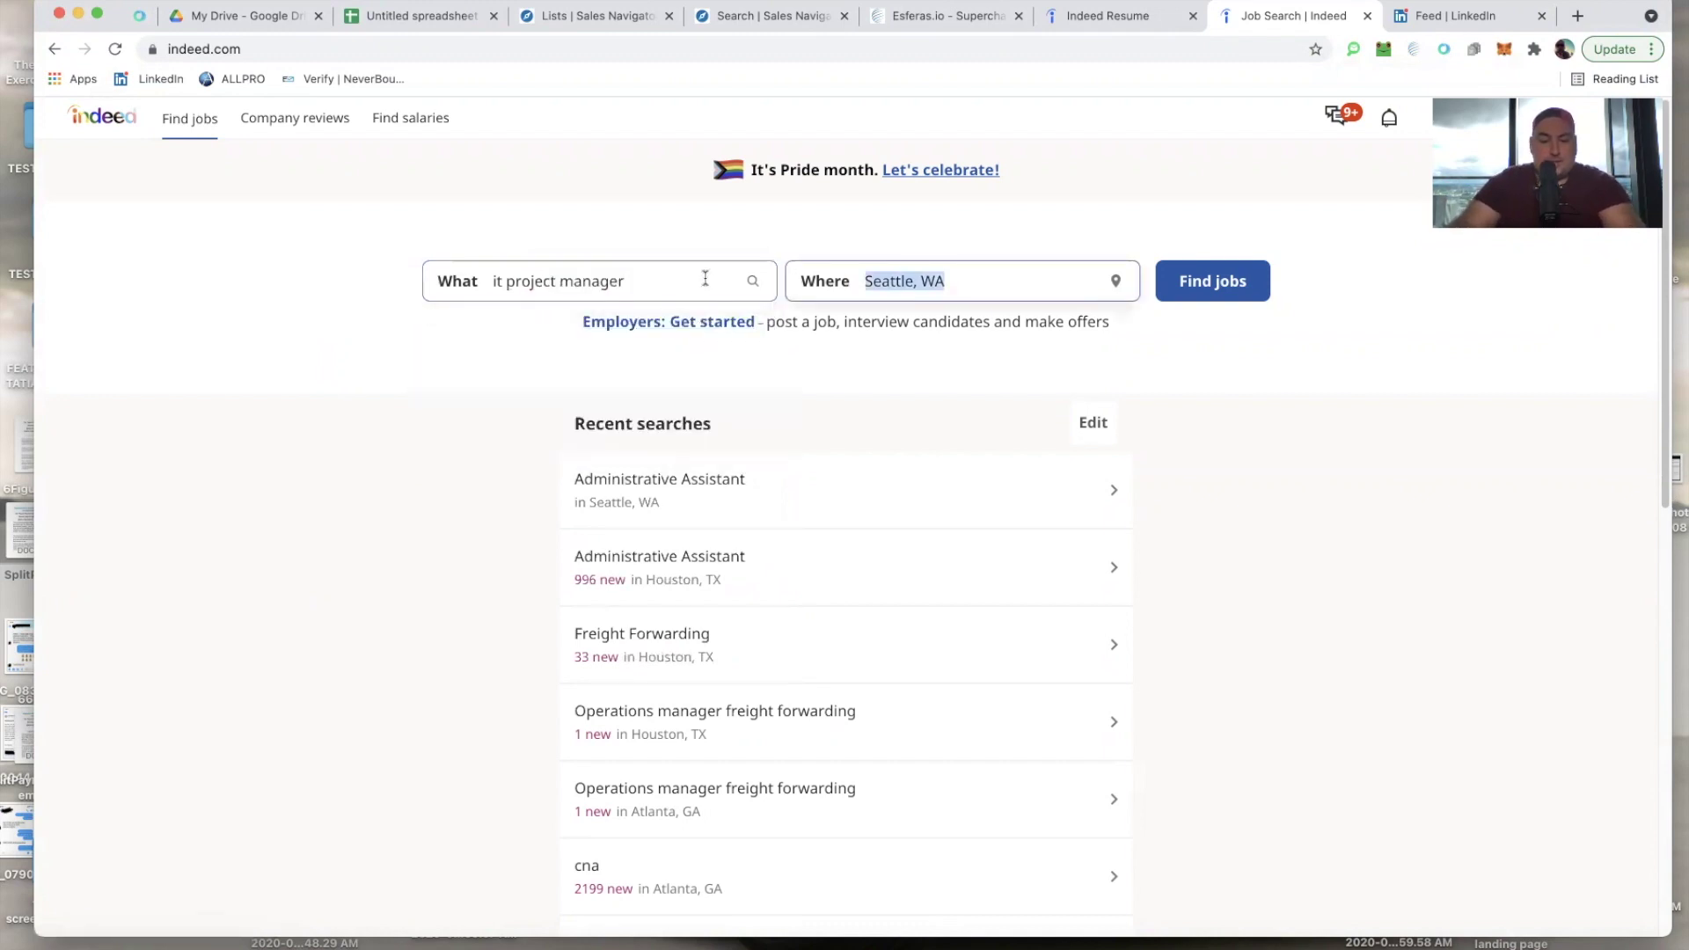
text(dall)
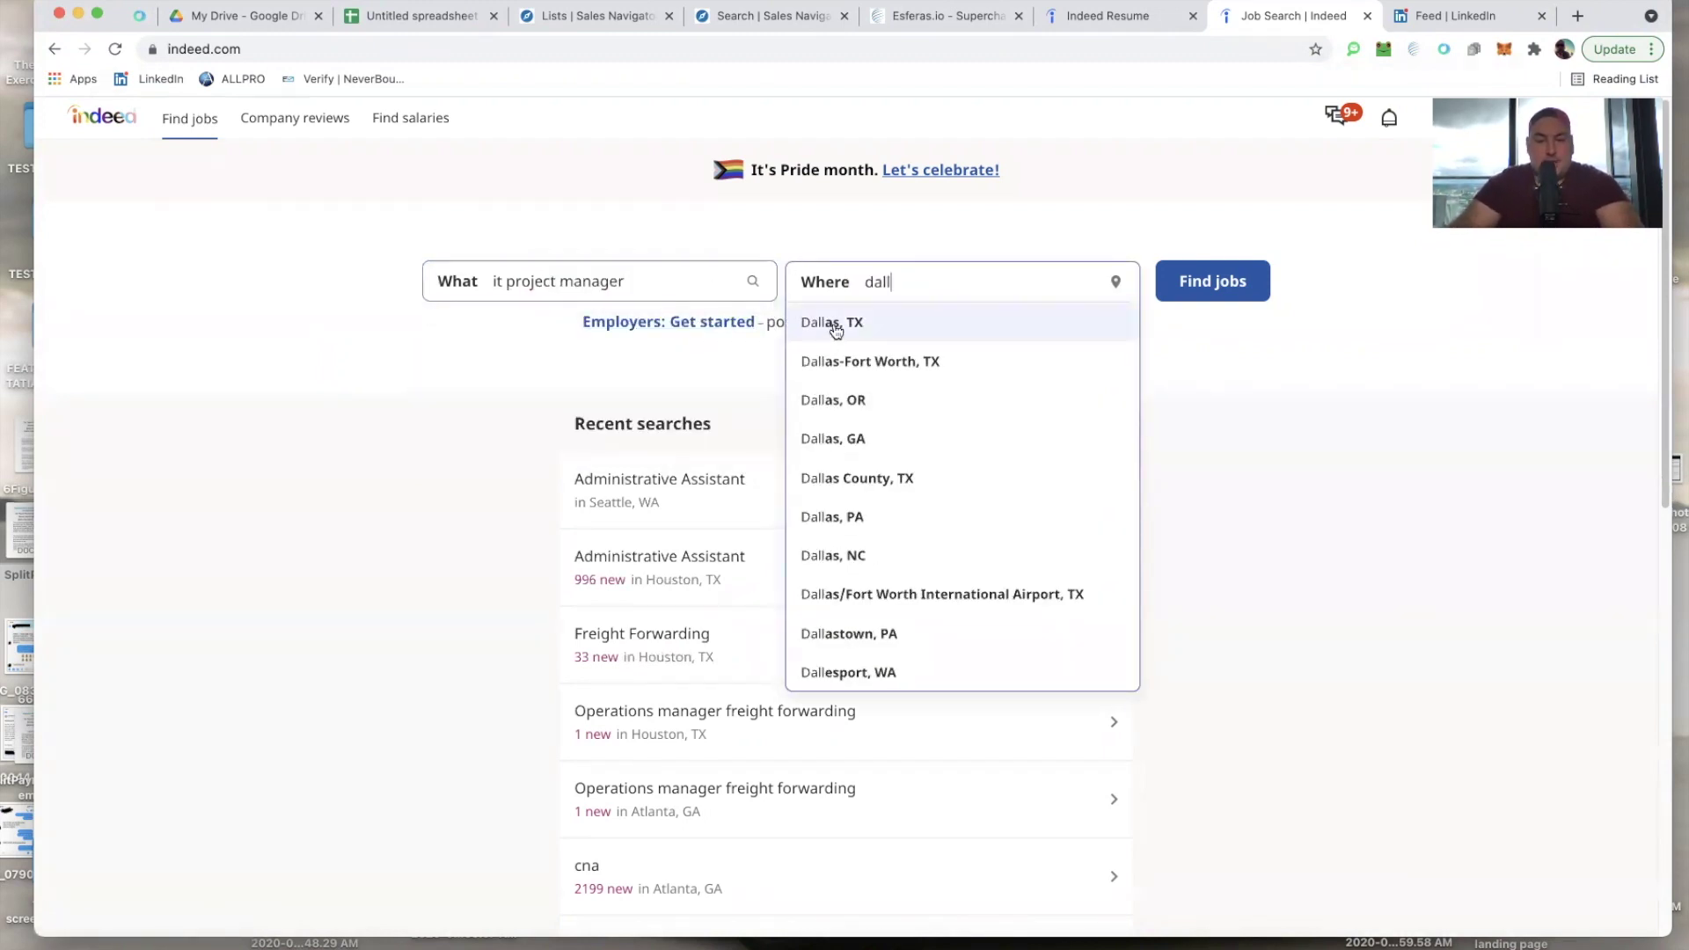
click(834, 324)
Run the IT project manager job search for Dallas, TX and scroll the results
click(1208, 281)
scroll(463, 471, down, 10)
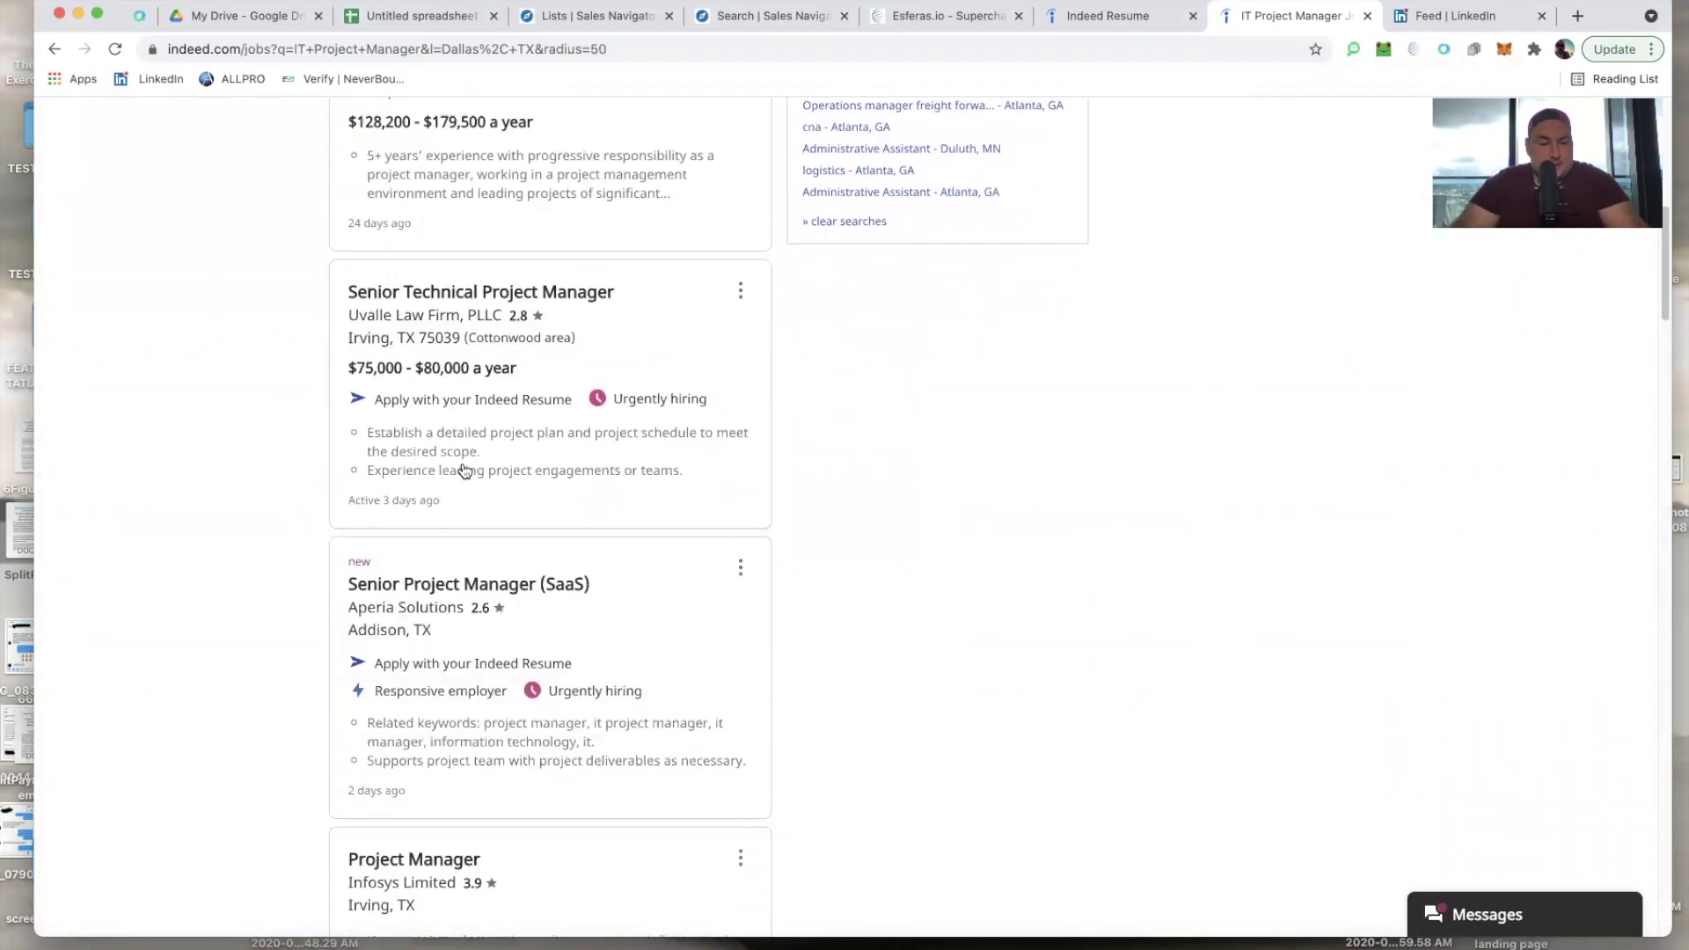
scroll(463, 471, down, 3)
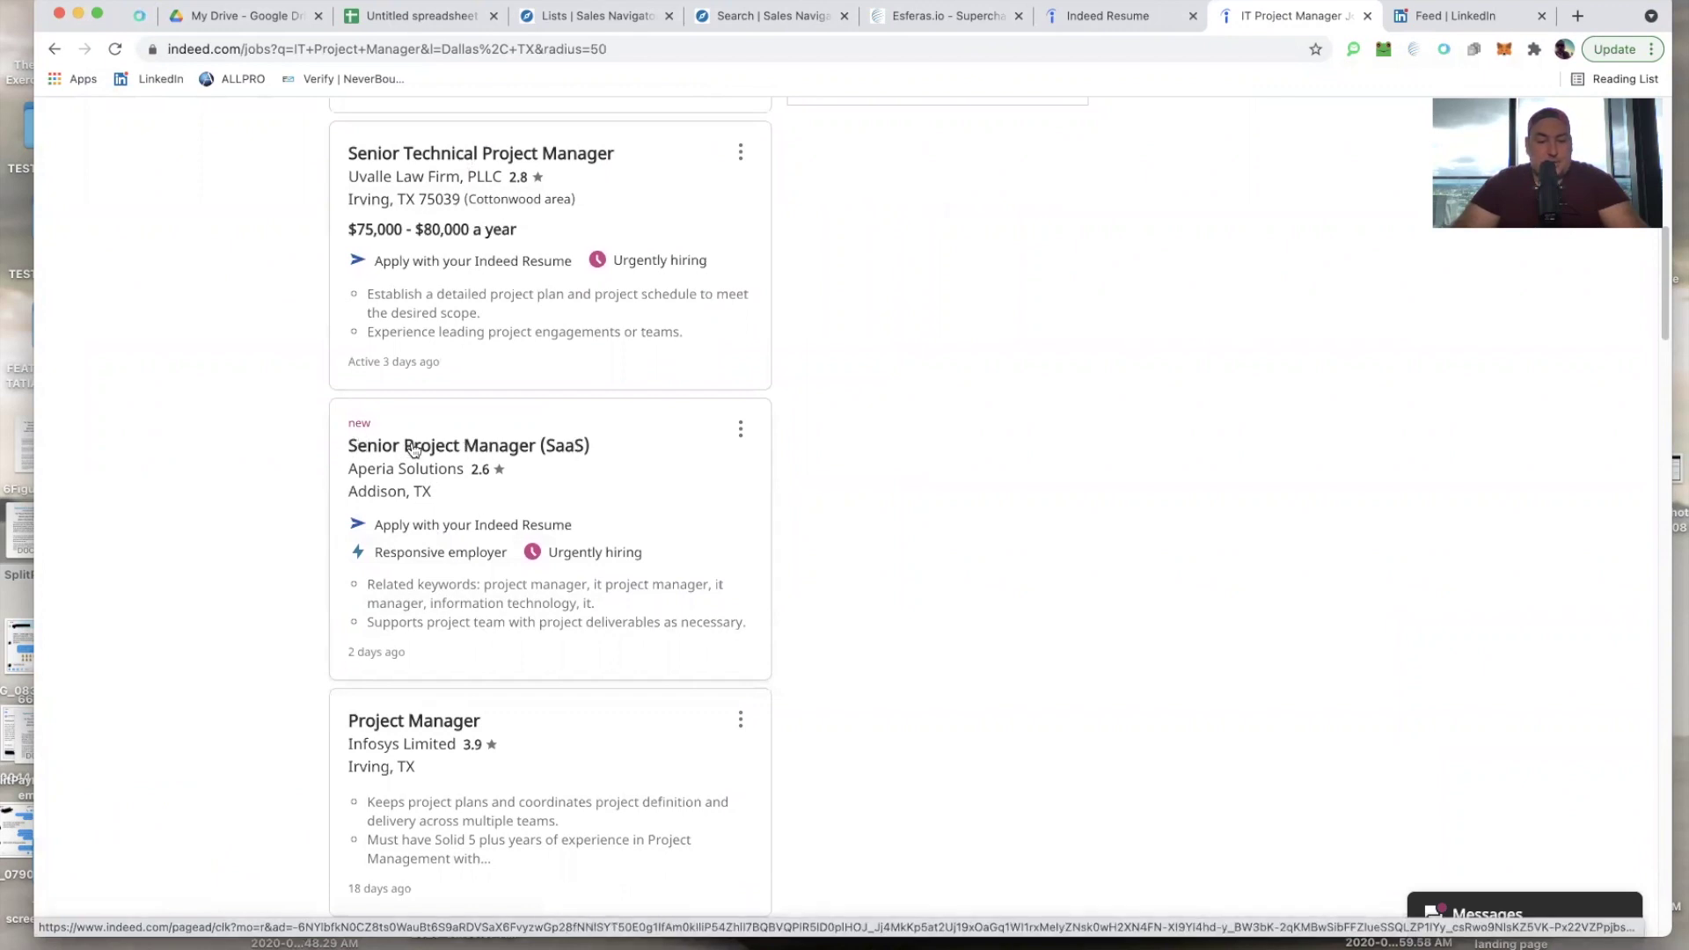
Read Aperia Solutions' Senior Project Manager (SaaS) posting, then switch to the LinkedIn tab
click(482, 466)
scroll(922, 484, down, 5)
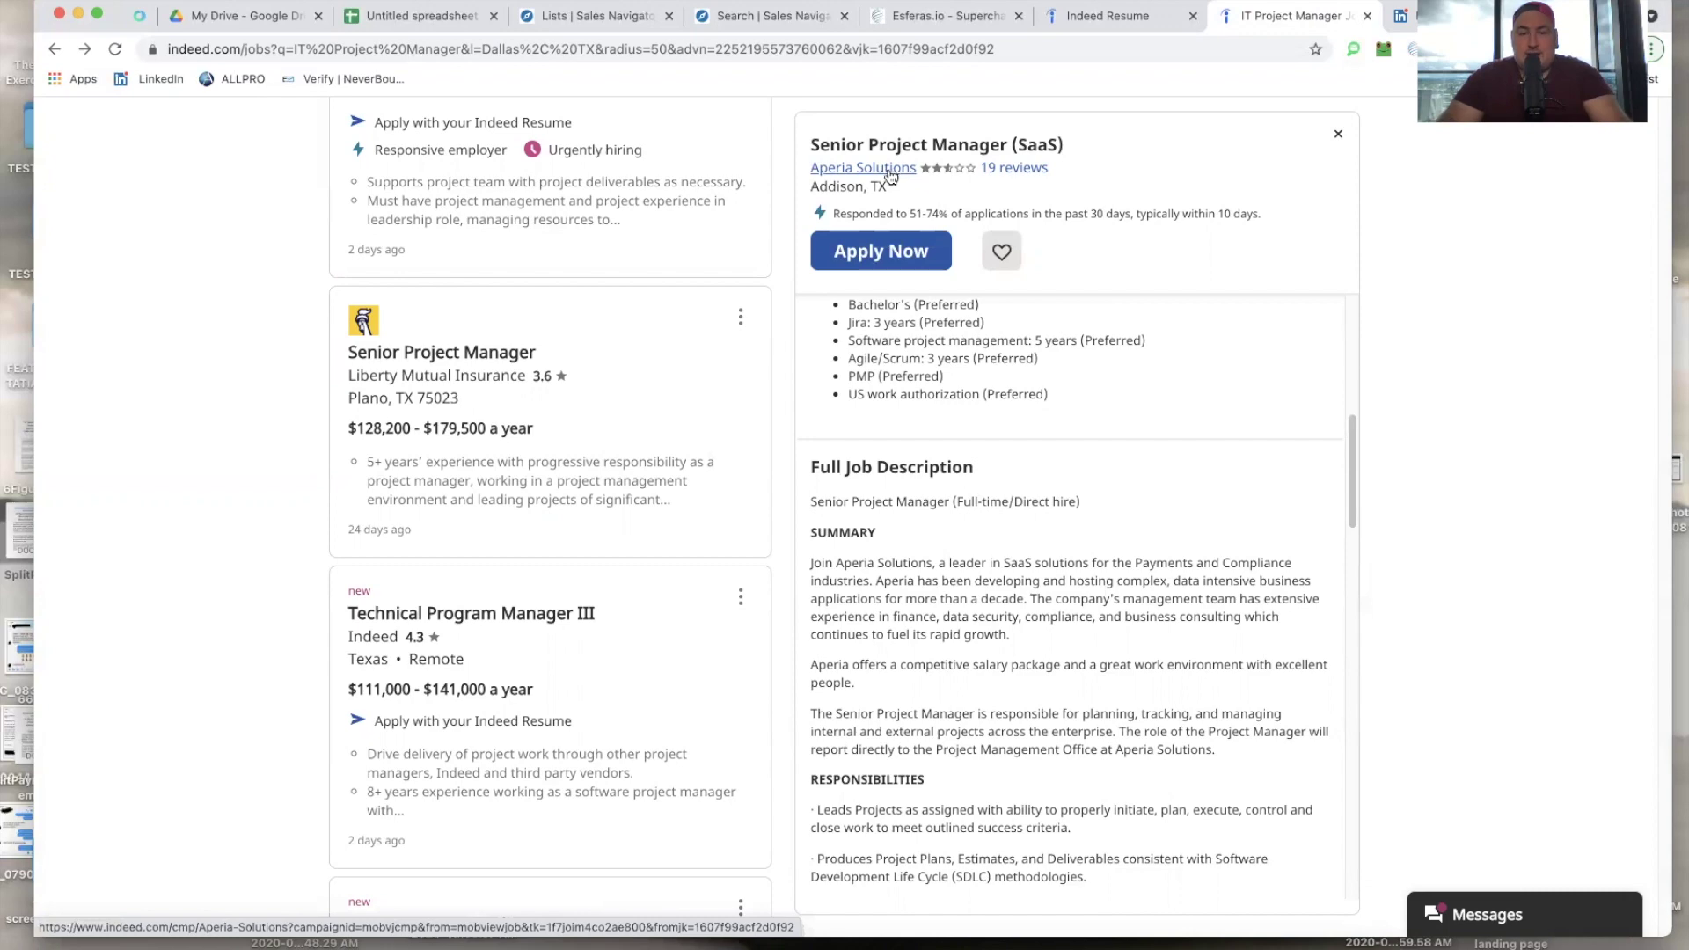
click(1402, 17)
In Sales Navigator, search 'aperia solutions' and show the account results
click(1394, 123)
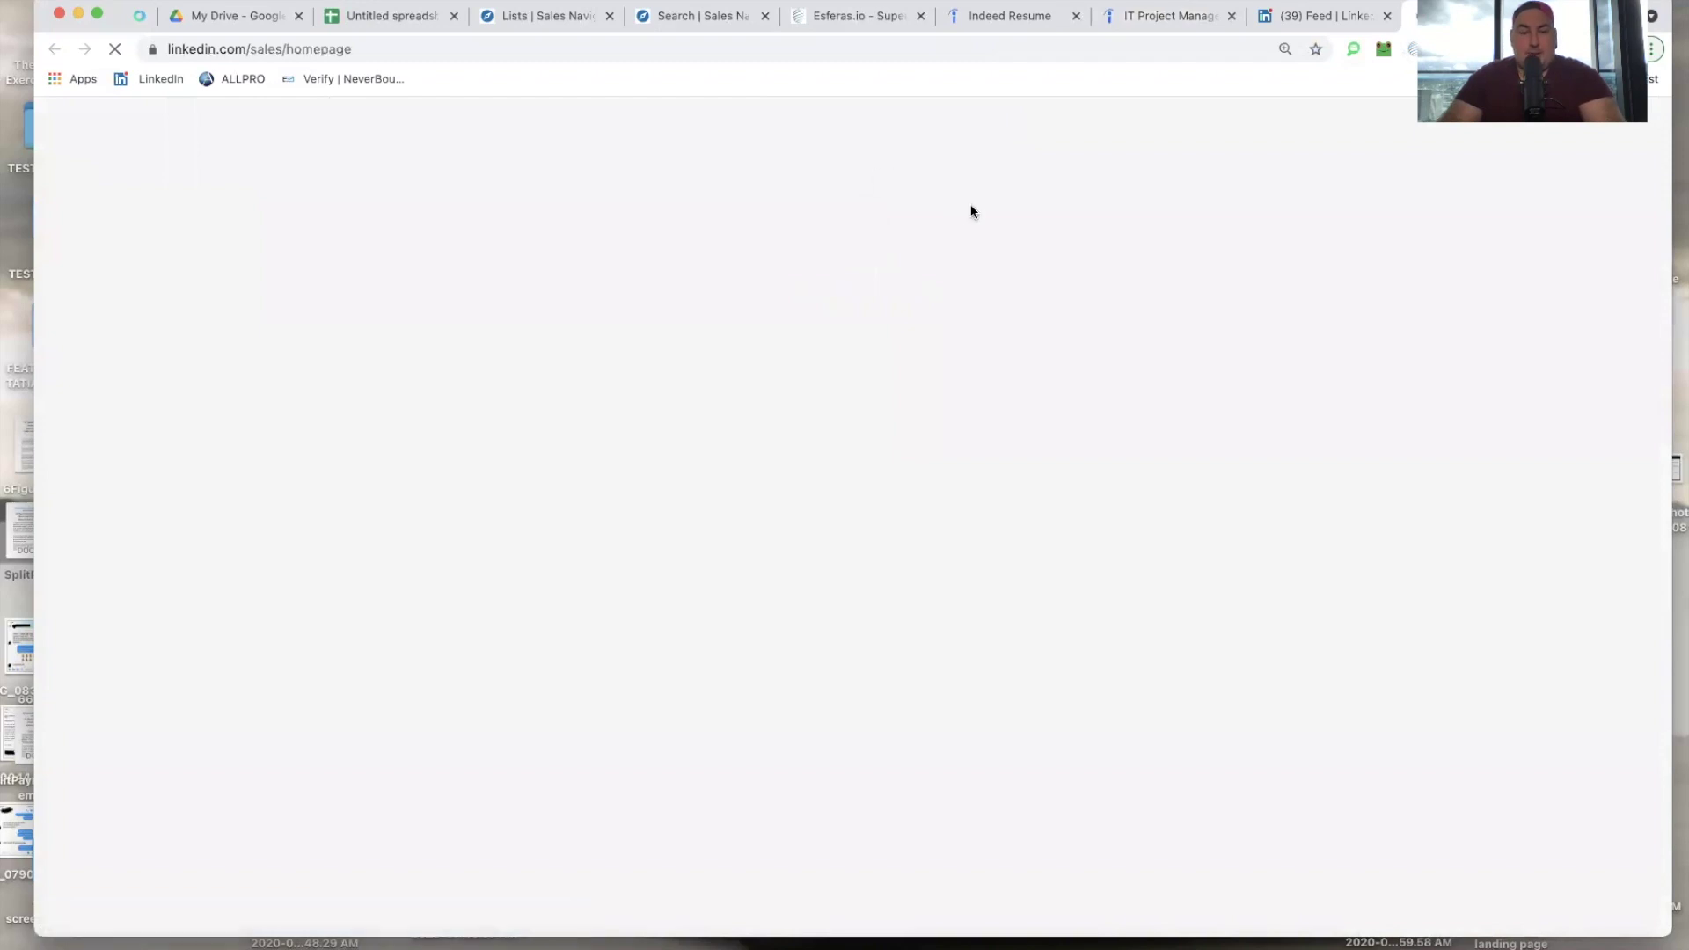
click(667, 180)
text(aperia solutions)
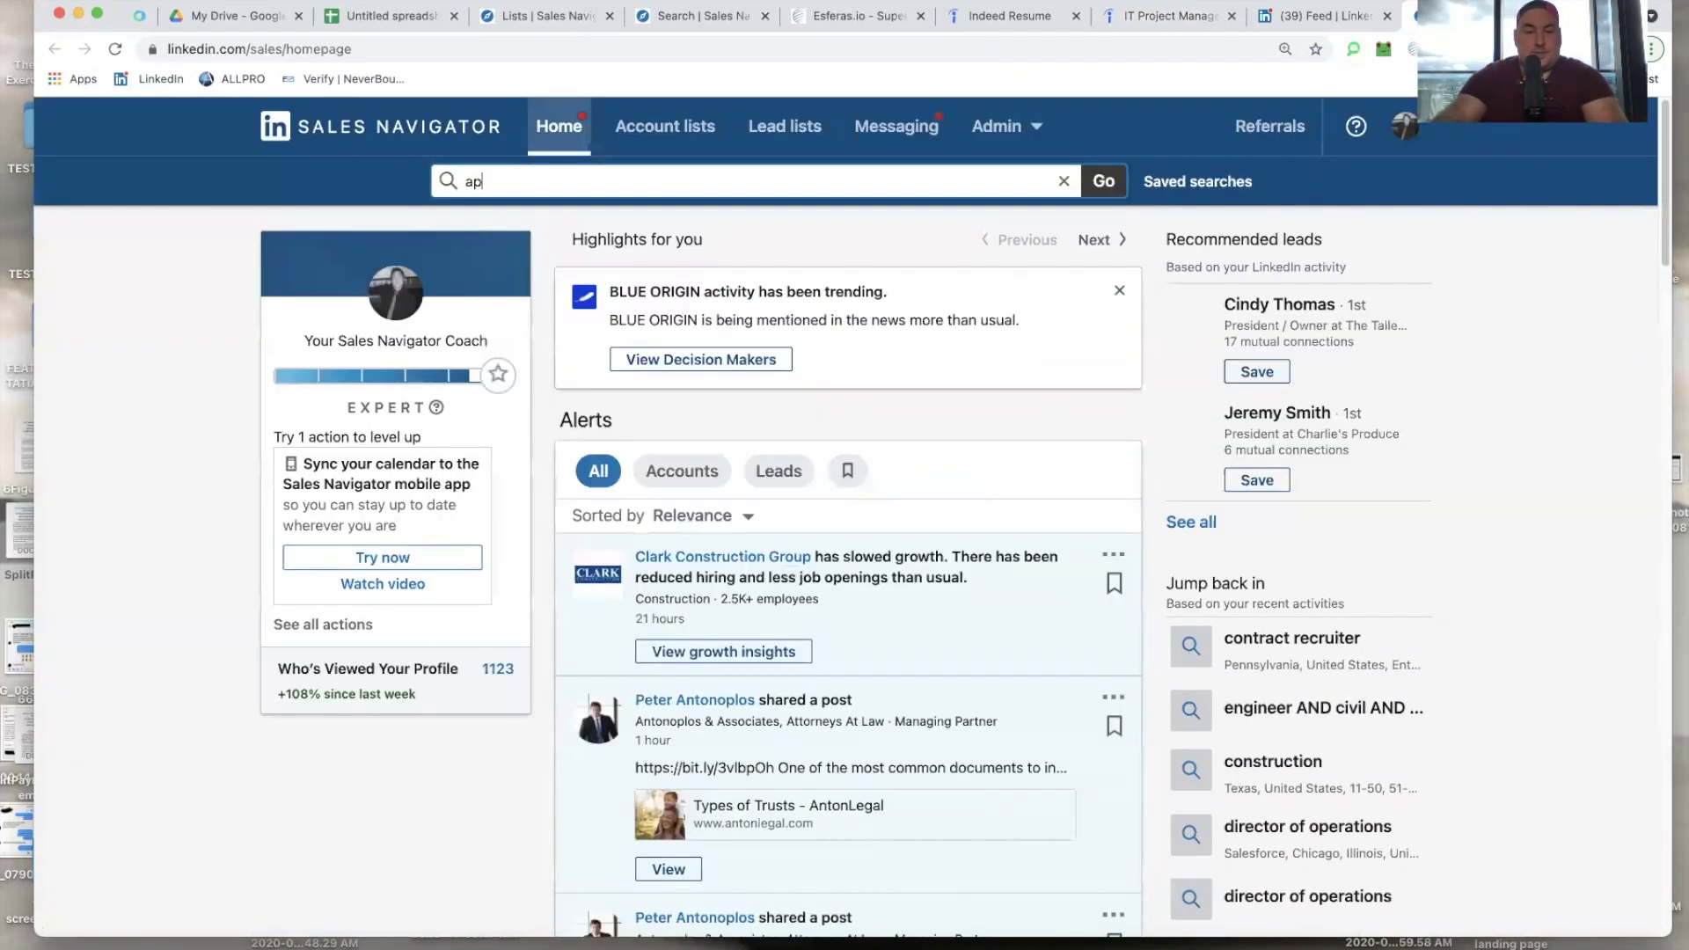
key(Return)
click(476, 233)
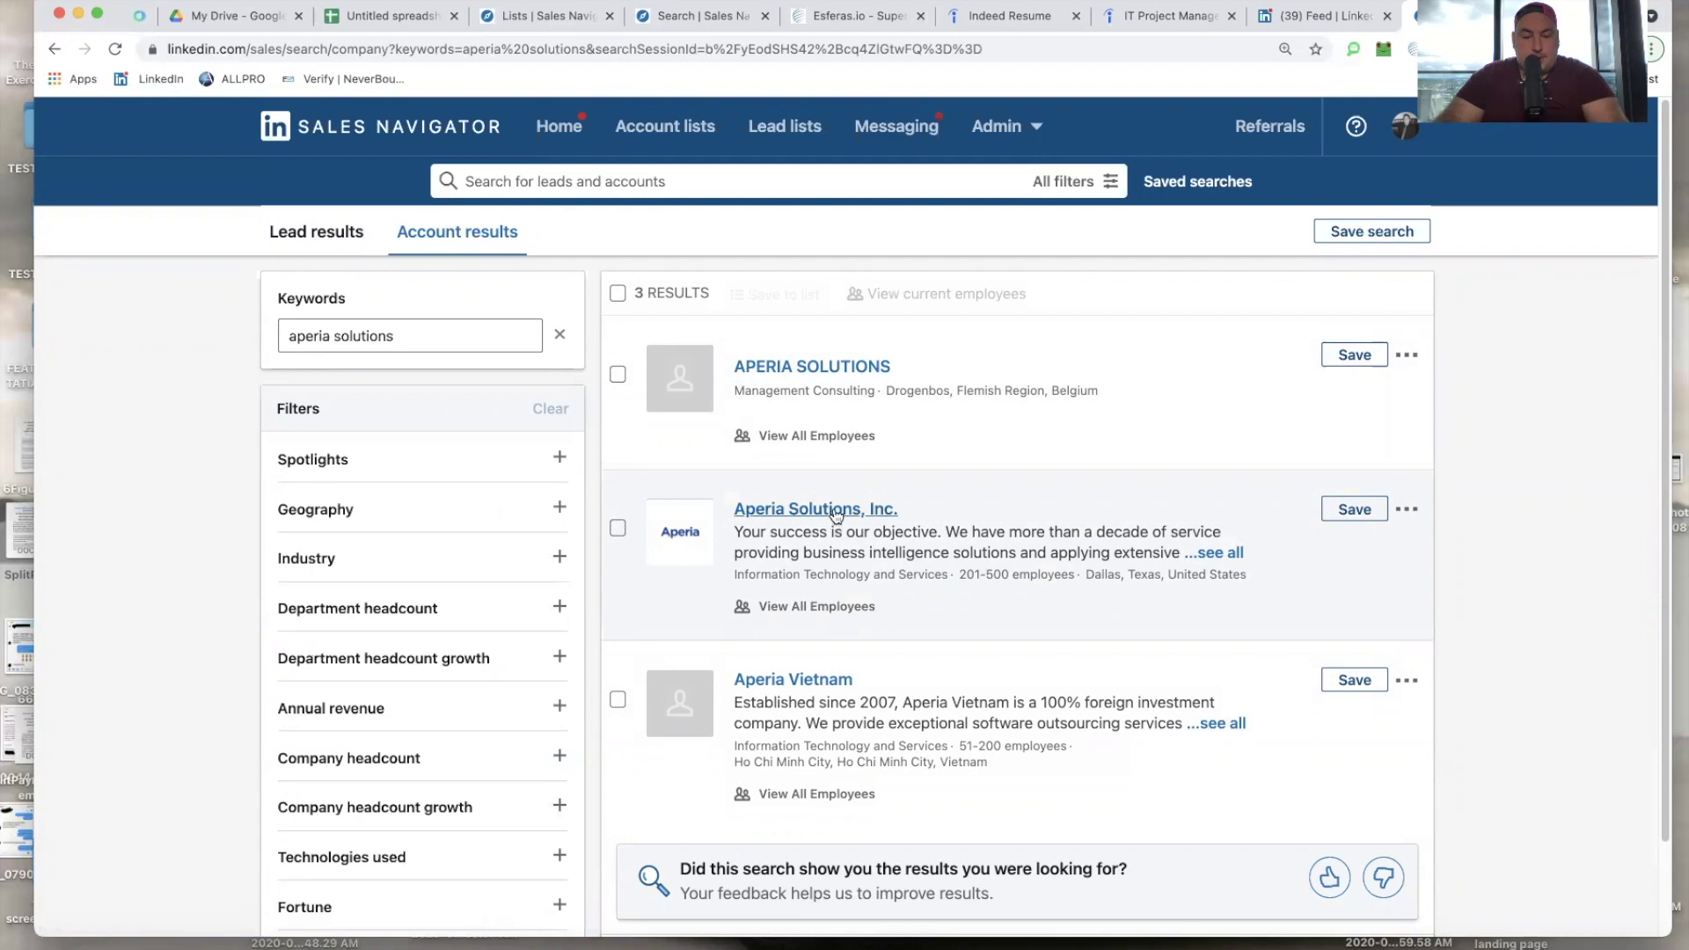
View Aperia Solutions, Inc.'s Chief Technology Officer among its decision makers, then return to Indeed
click(832, 509)
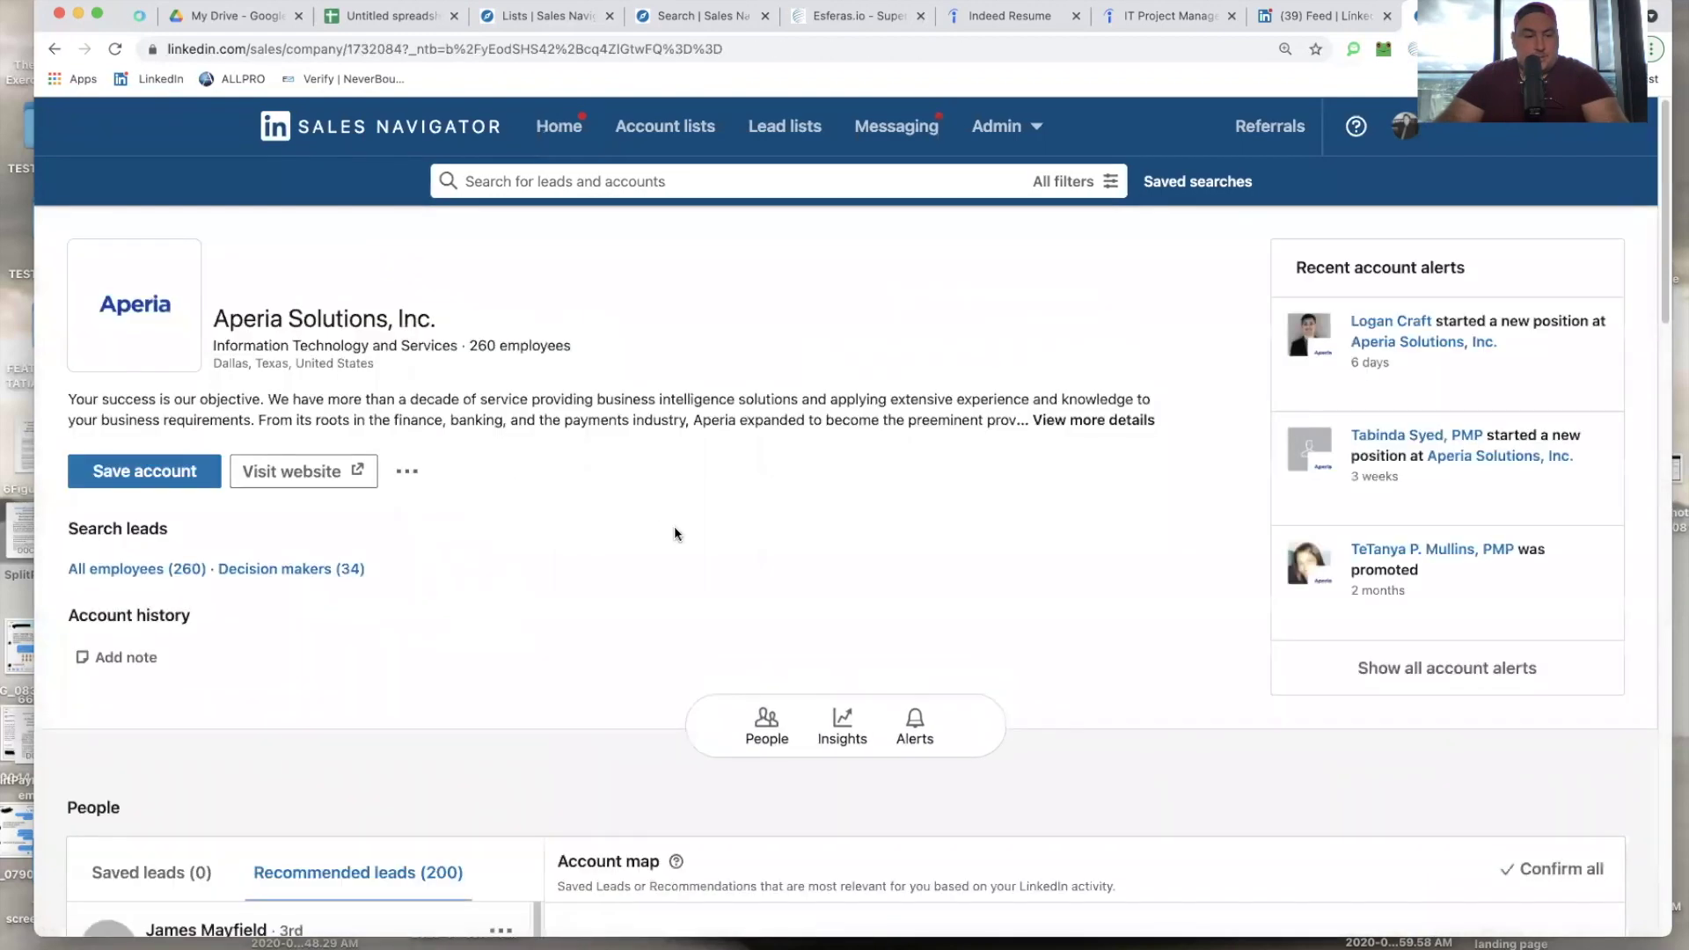
click(361, 569)
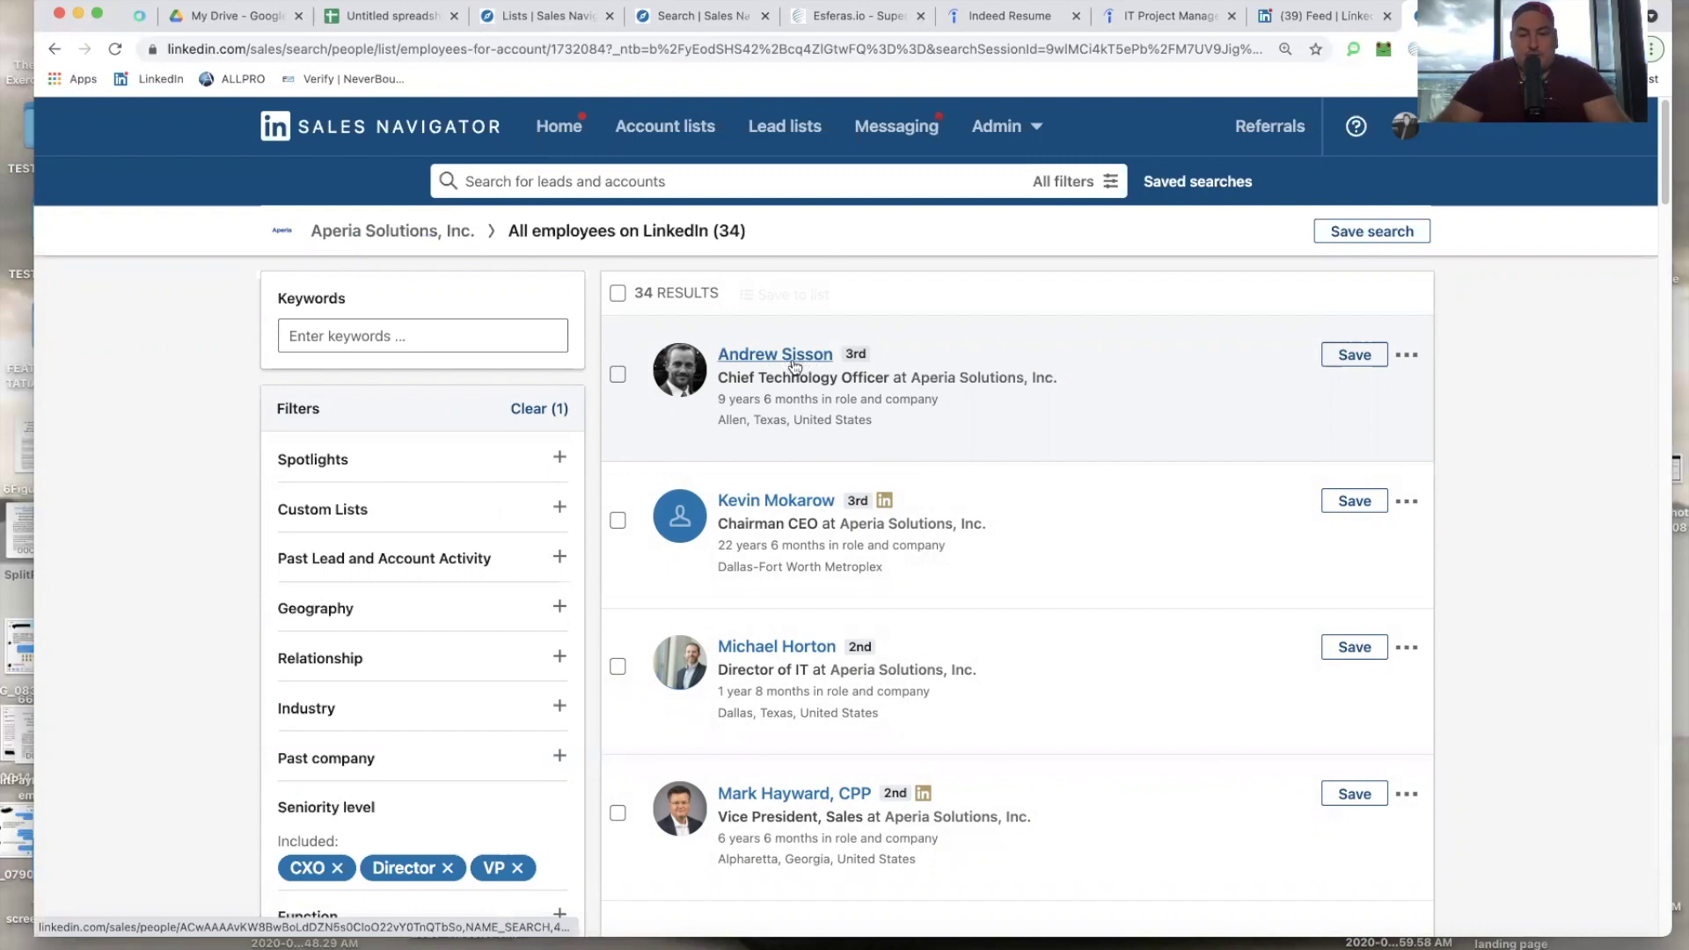
click(788, 356)
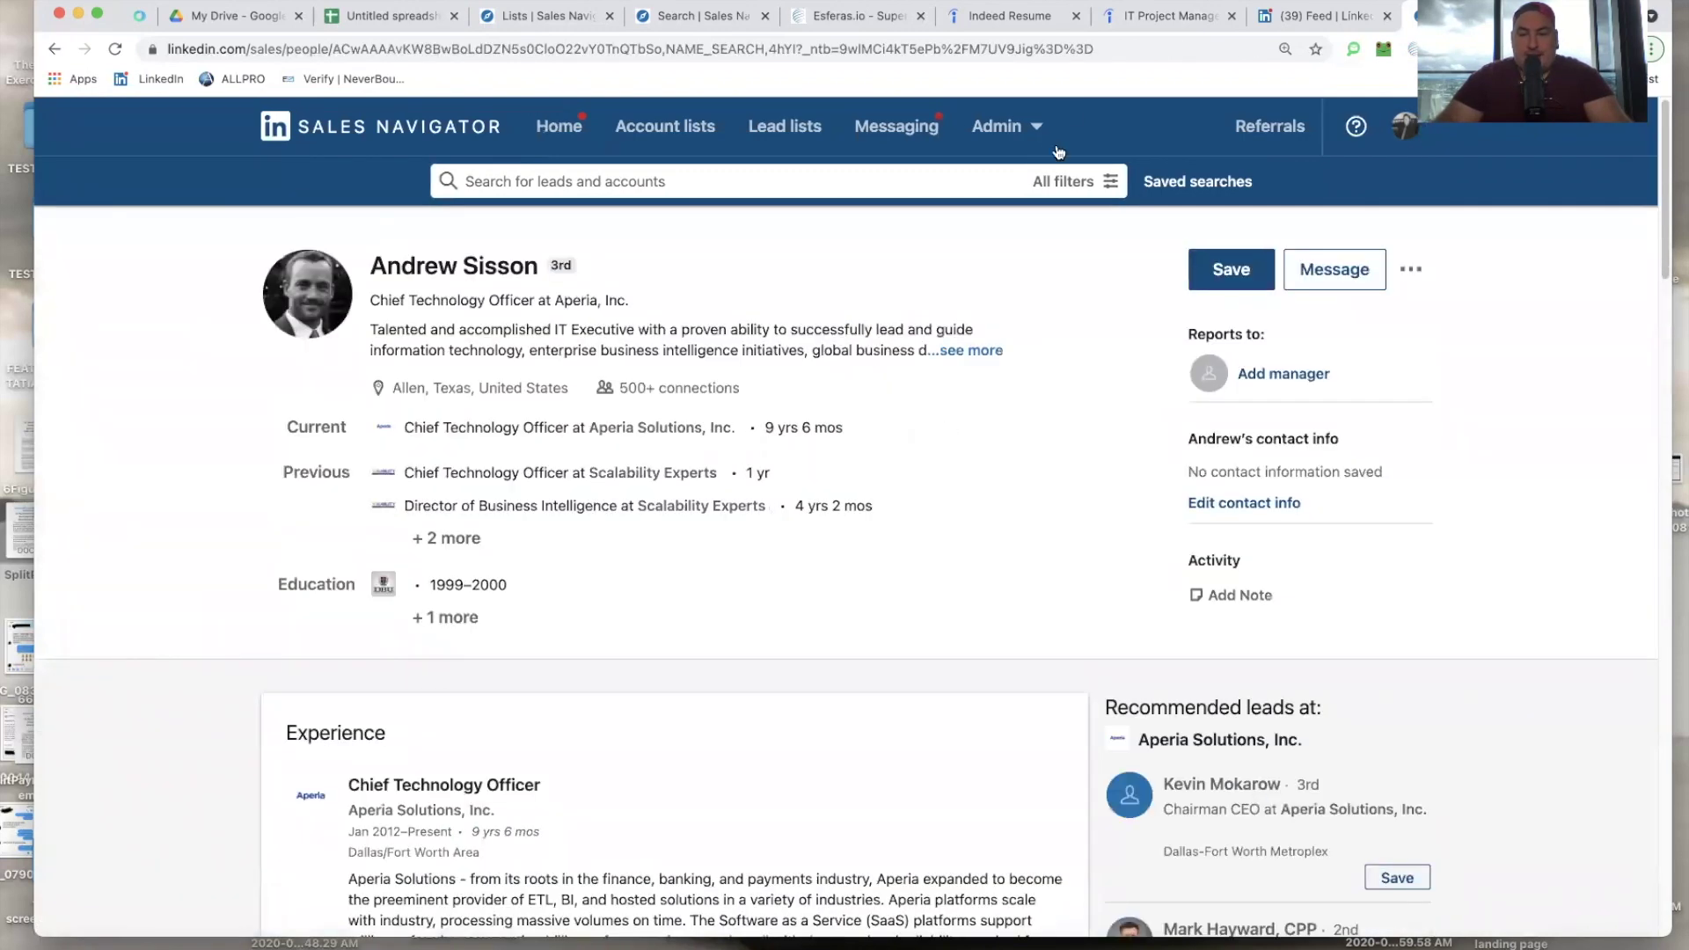
click(1144, 19)
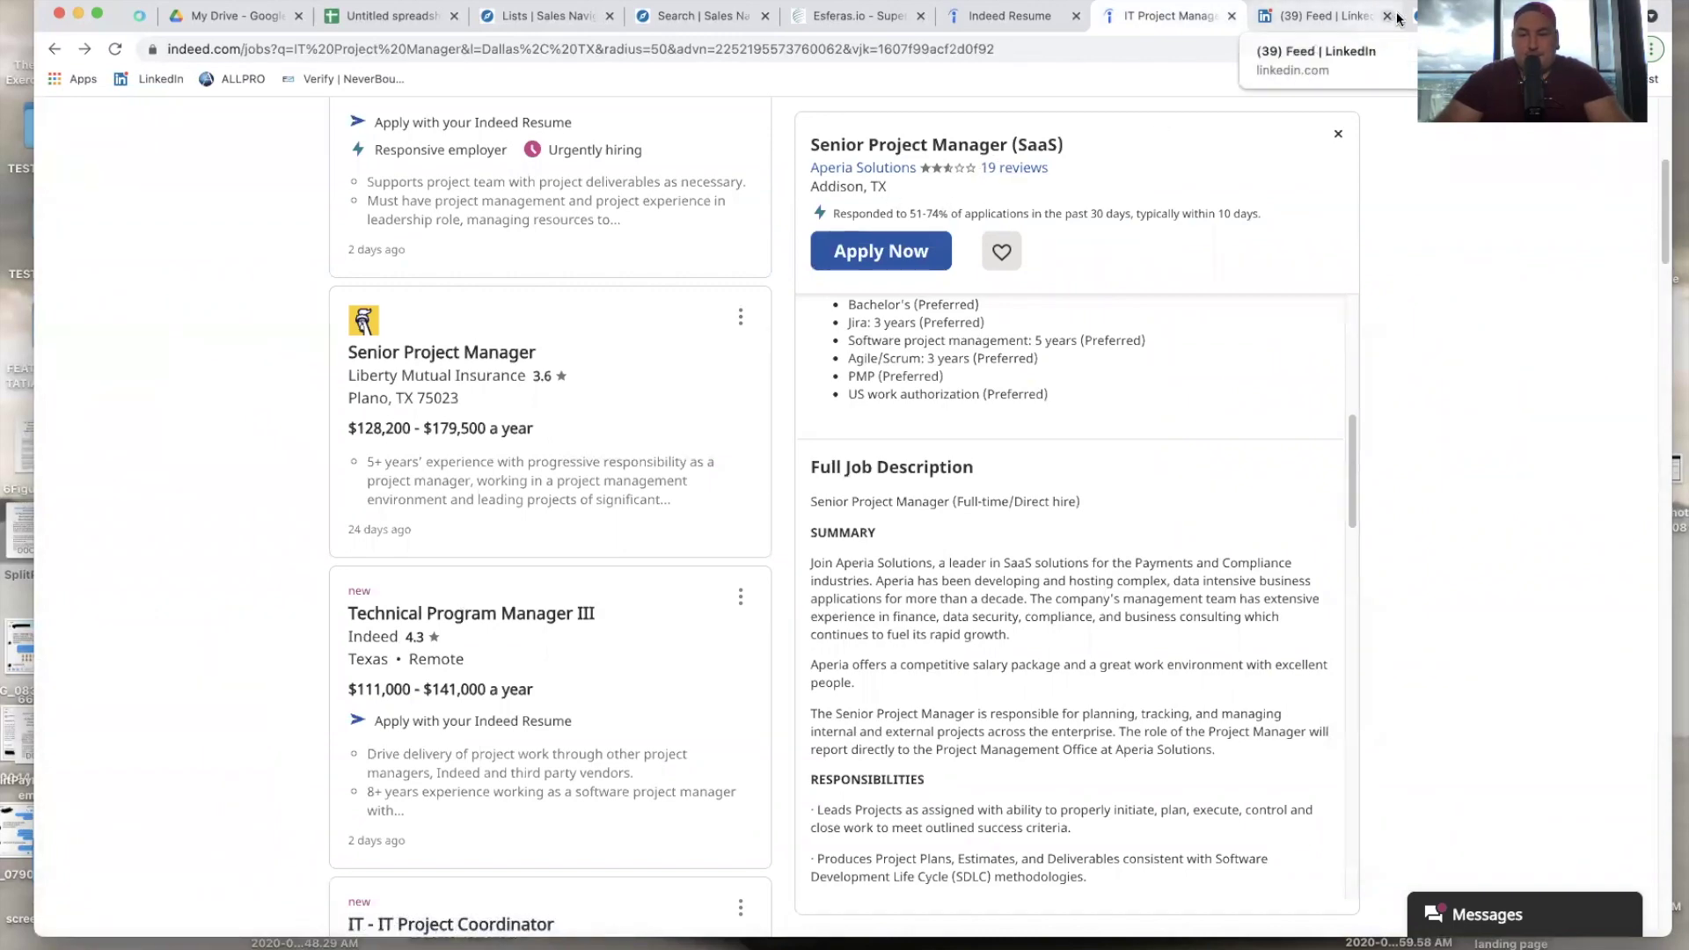
Return to the Sales Navigator tab and begin a blank lead search in the Keywords box
click(1361, 18)
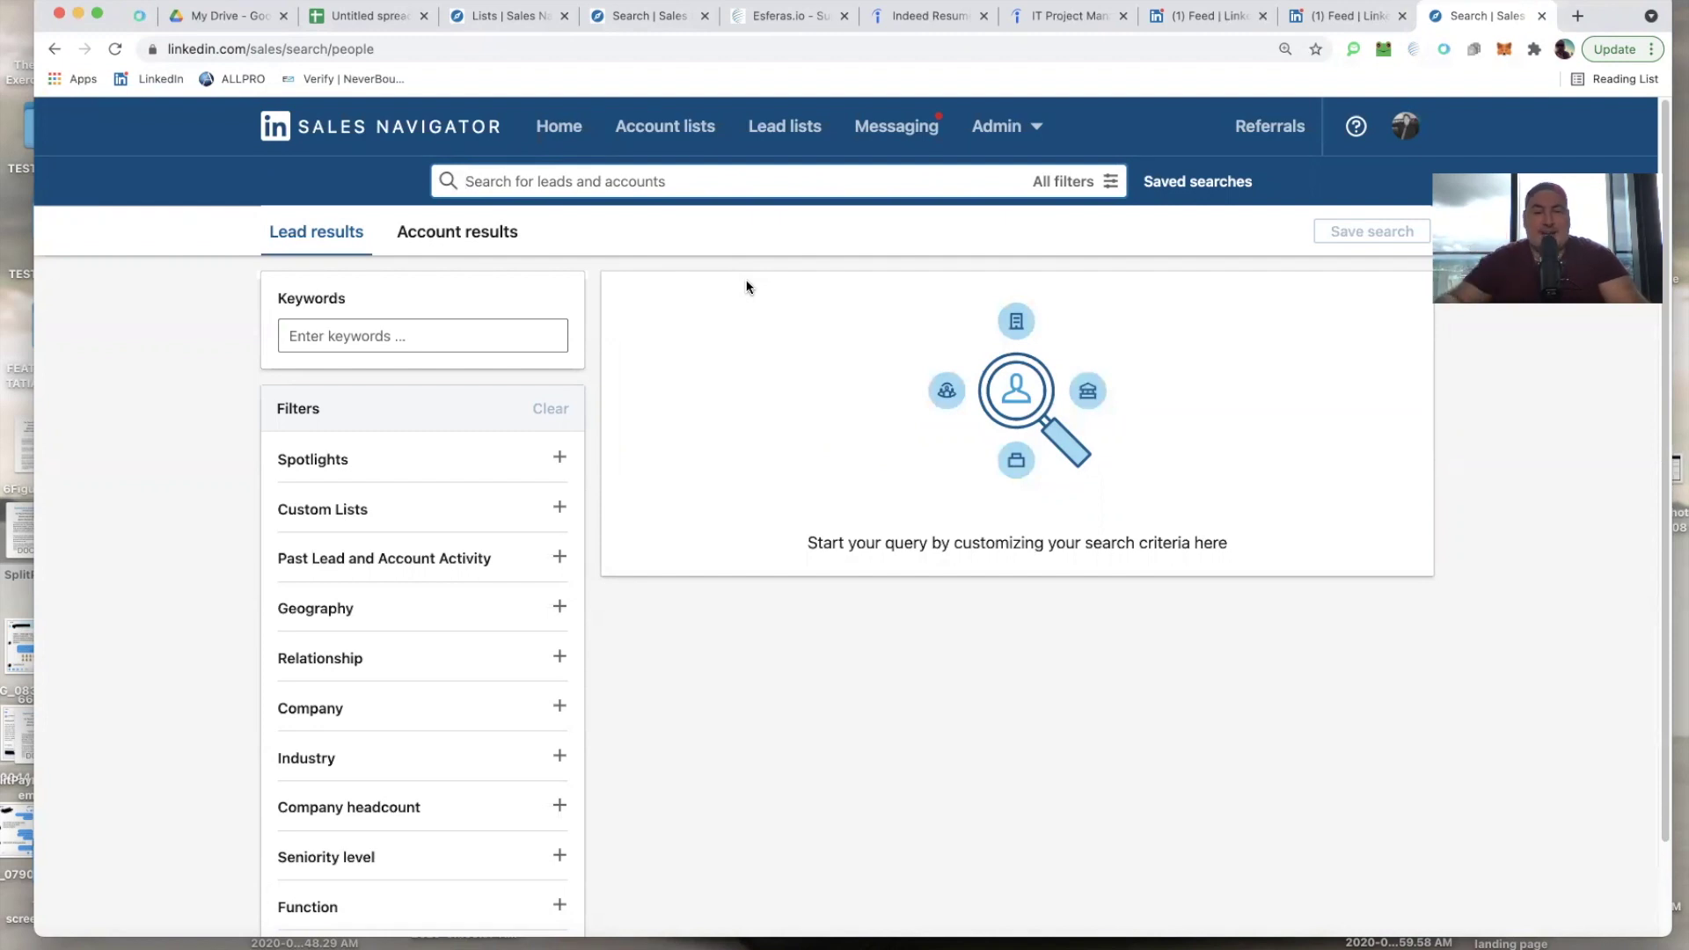
click(502, 335)
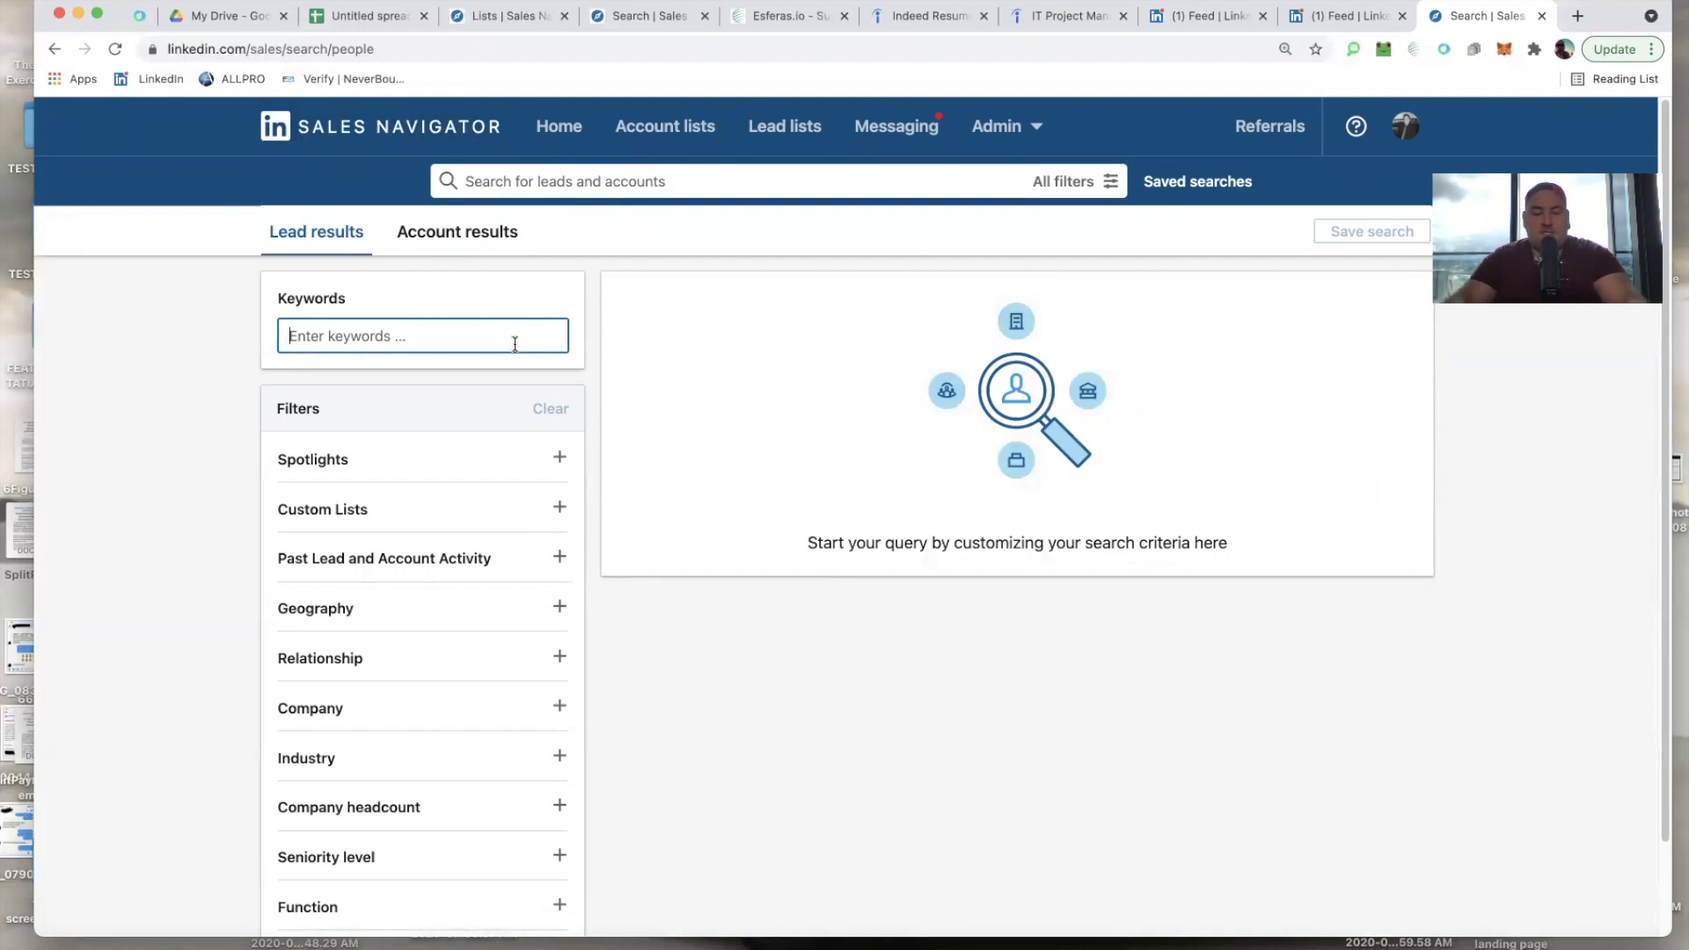
Search Sales Navigator leads for the keyword 'starbucks', fixing a typo along the way
text(starbu)
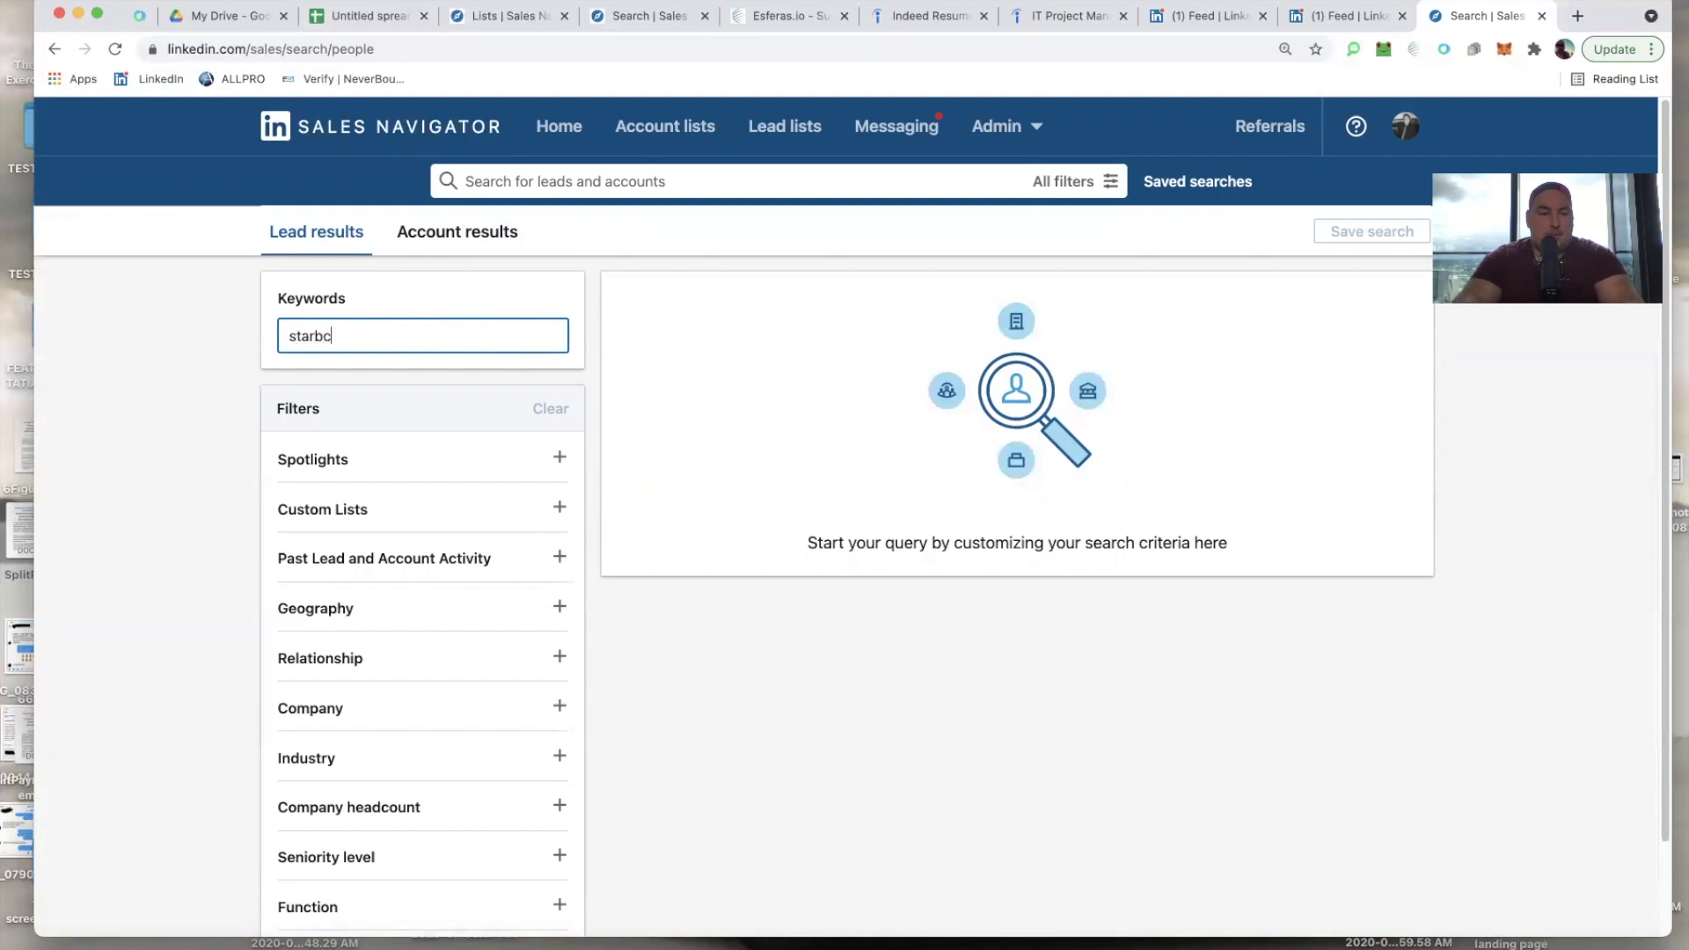
key(BackSpace)
text(ucks)
key(Return)
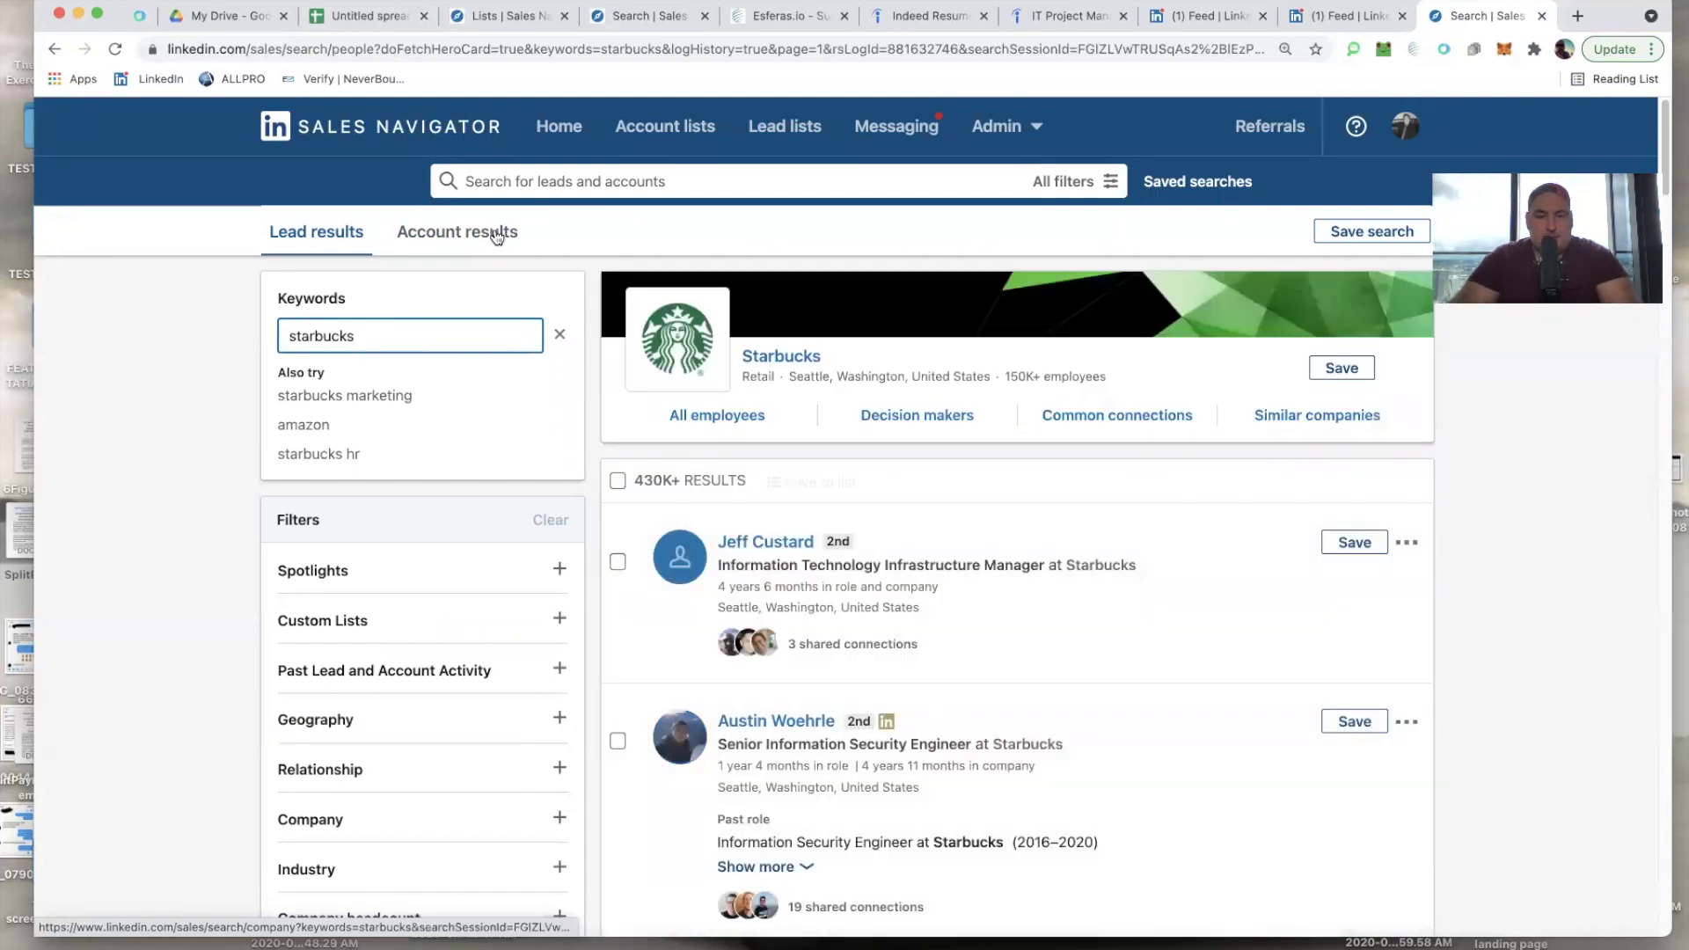
Open the Starbucks account, browse its CXO, Director and VP decision makers, then switch to Pages
click(498, 234)
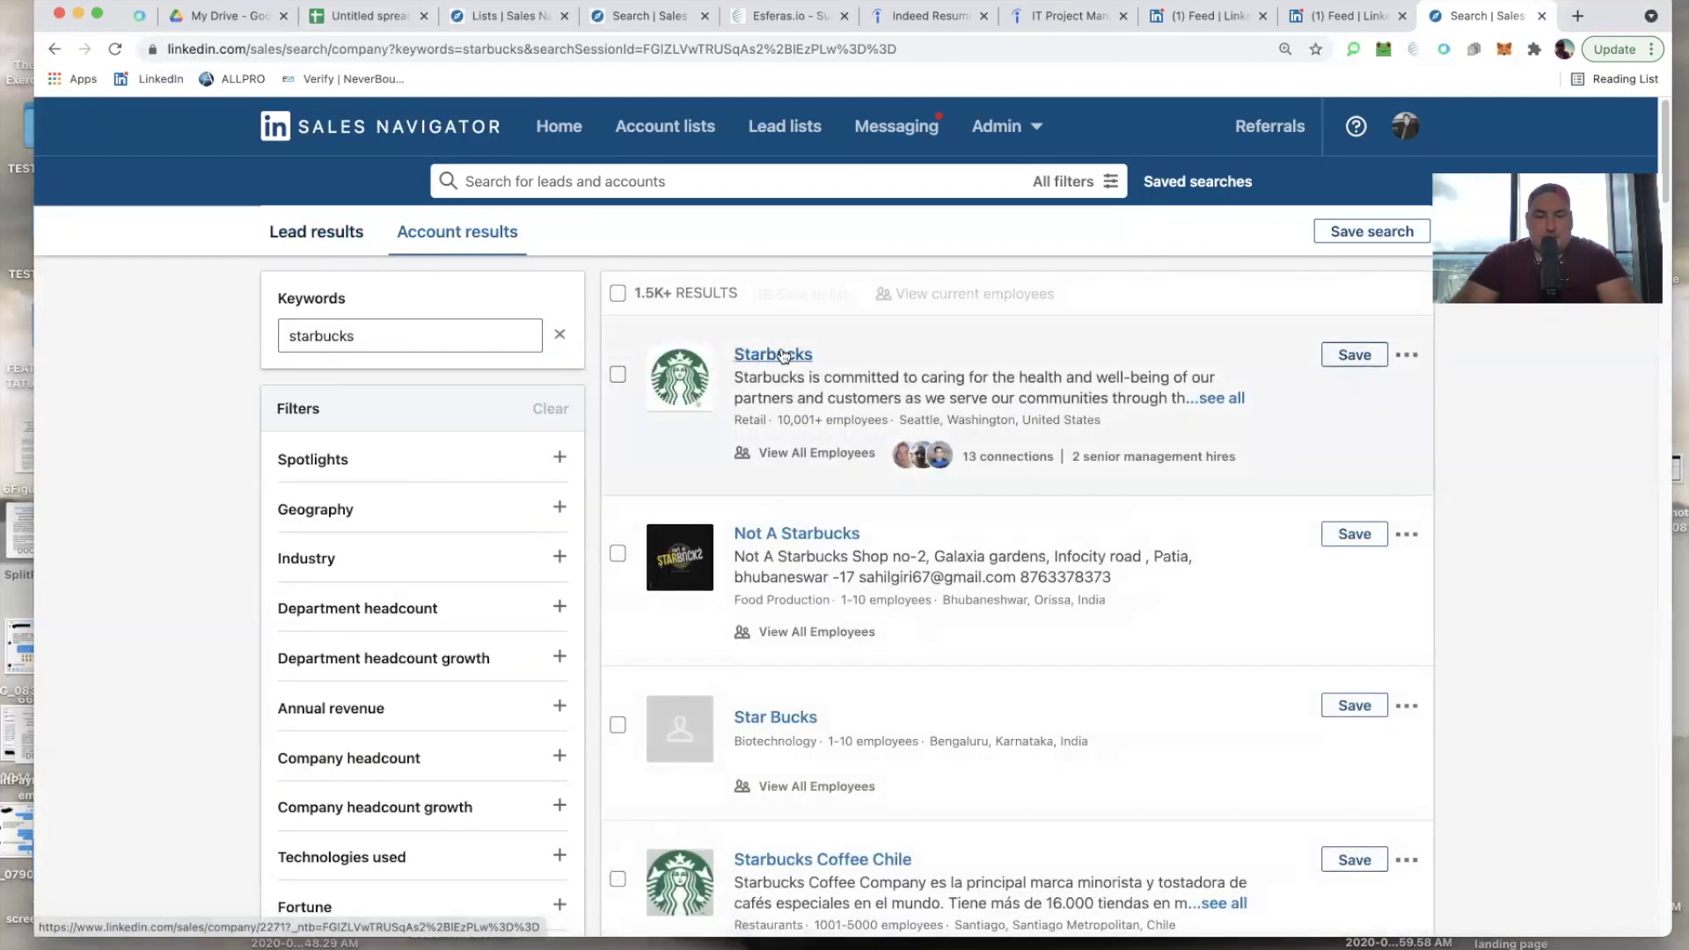
click(783, 355)
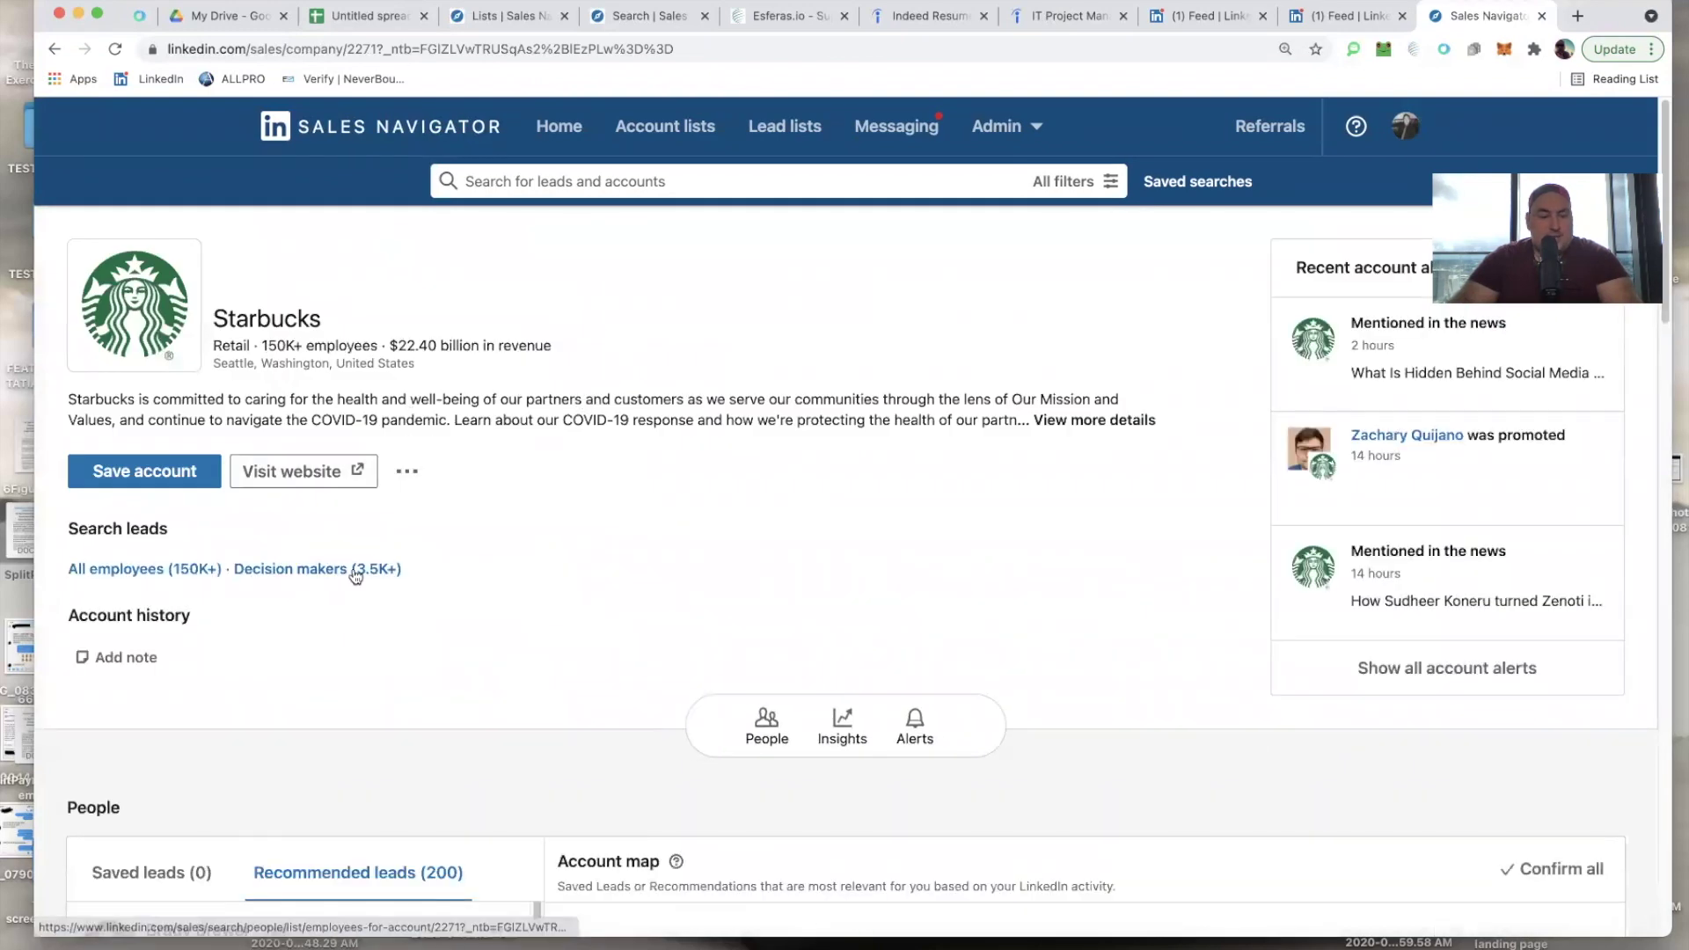
click(354, 572)
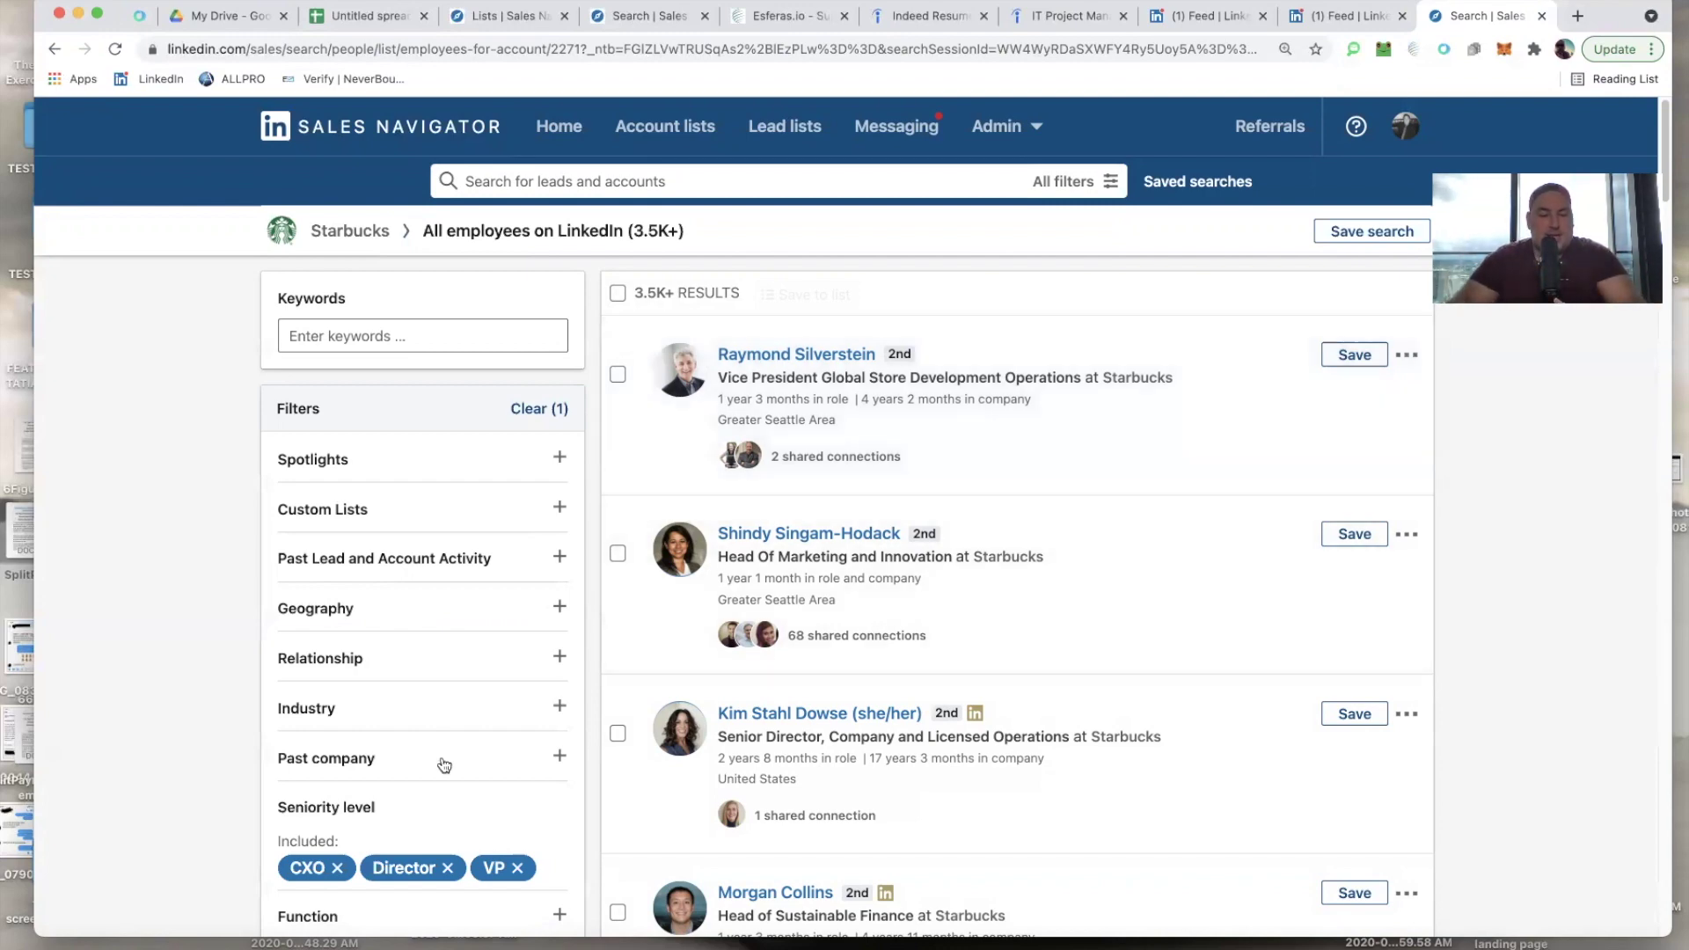
scroll(440, 763, down, 3)
scroll(440, 756, down, 2)
scroll(440, 761, up, 6)
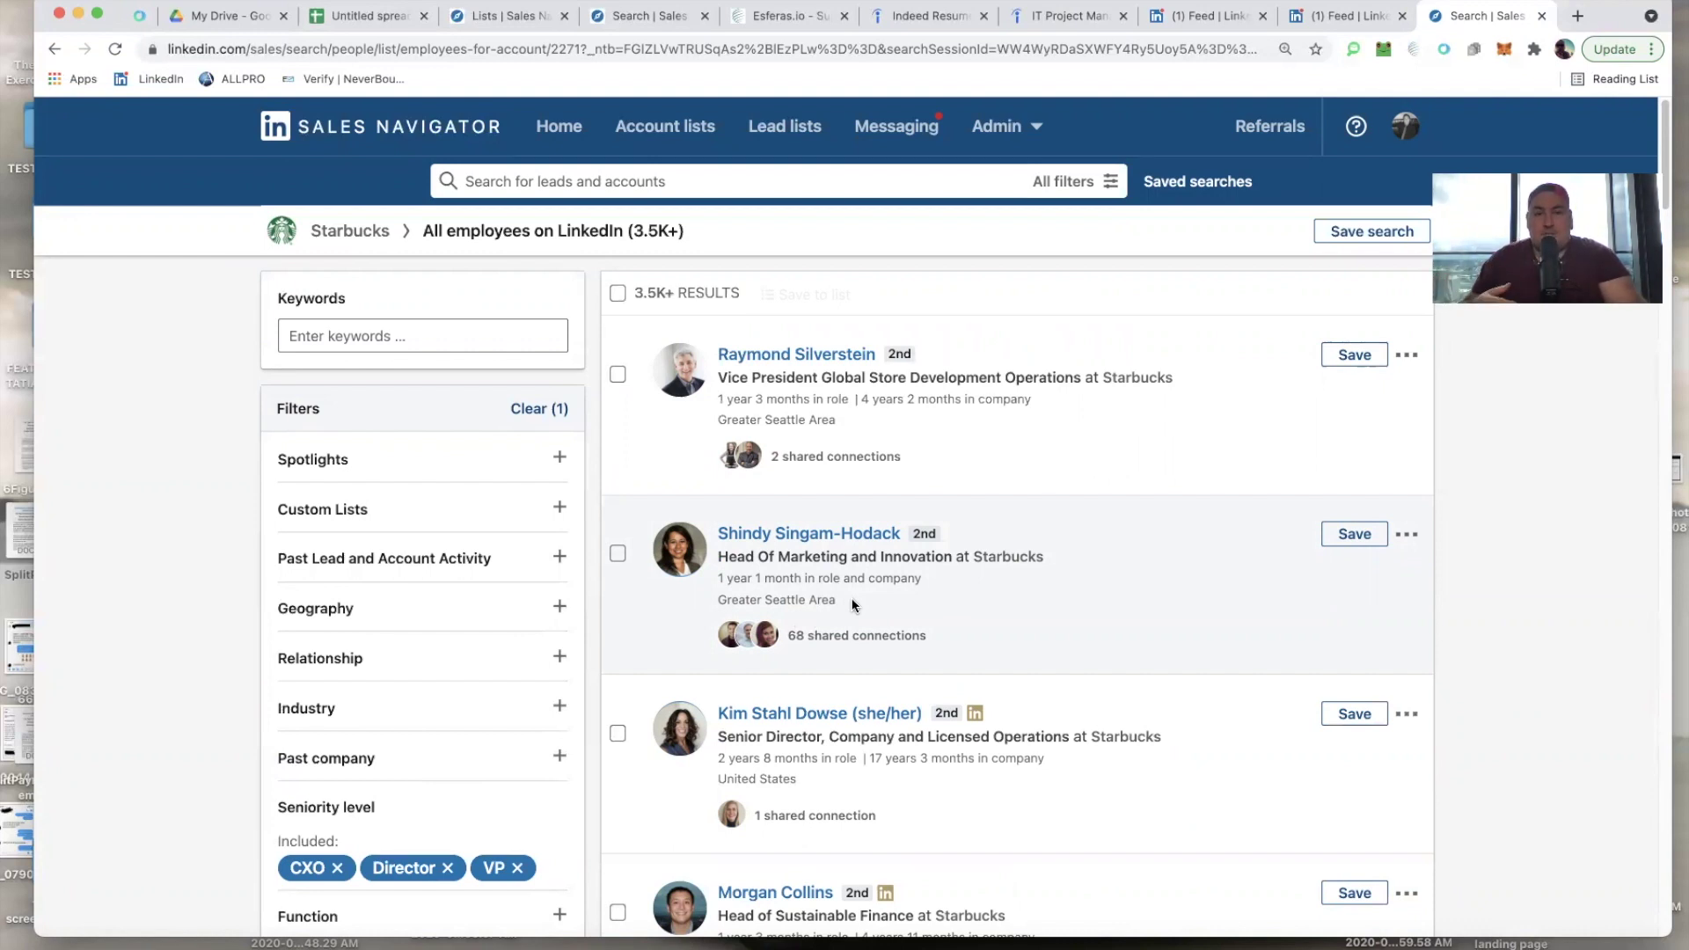
key(super+Tab)
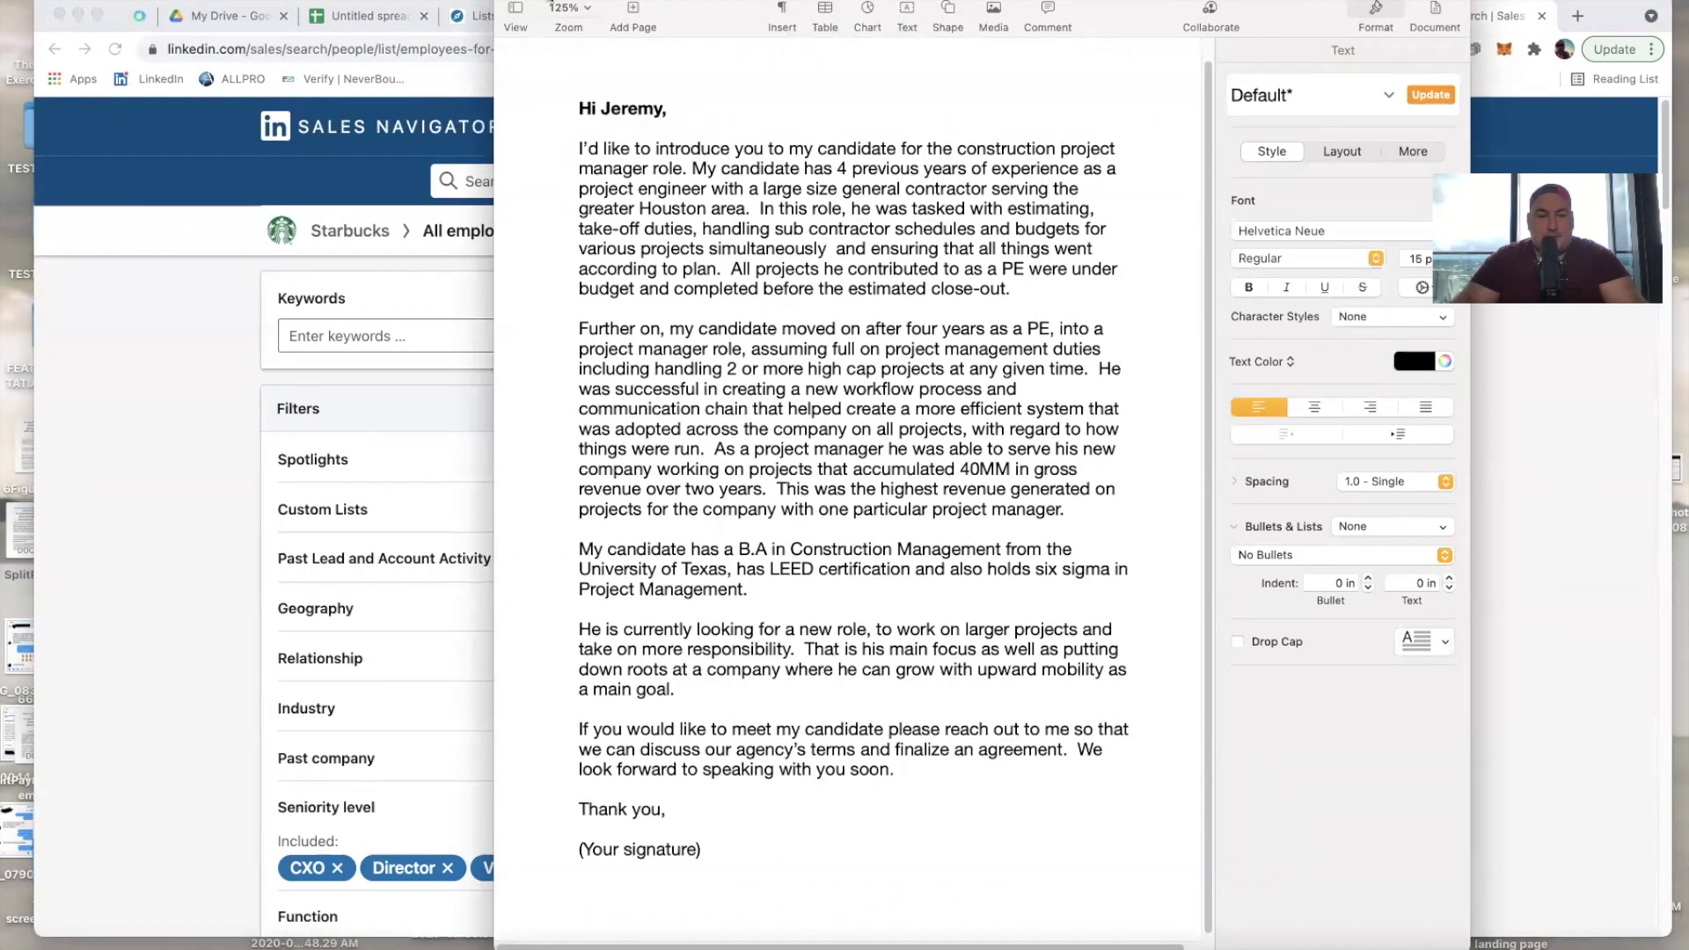
Review the letter's closing paragraphs full screen, then exit full screen and minimize the letter
key(ctrl+super+f)
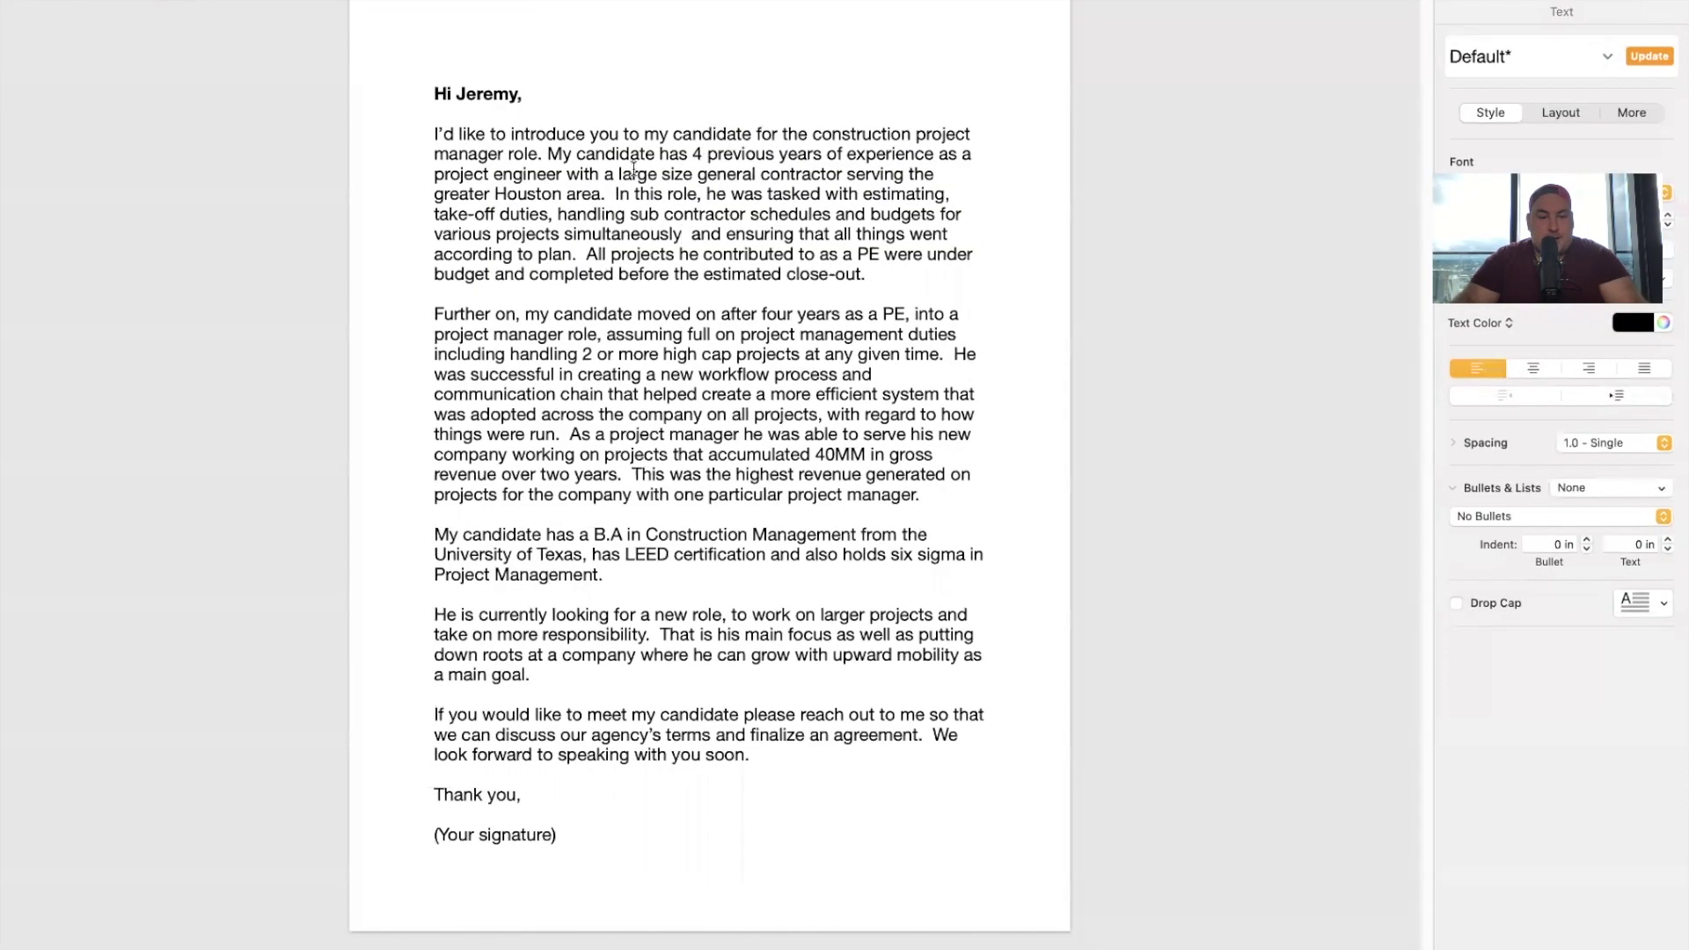
scroll(642, 316, down, 1)
drag(778, 759, 652, 755)
drag(366, 668, 327, 528)
click(491, 390)
key(alt+super+t)
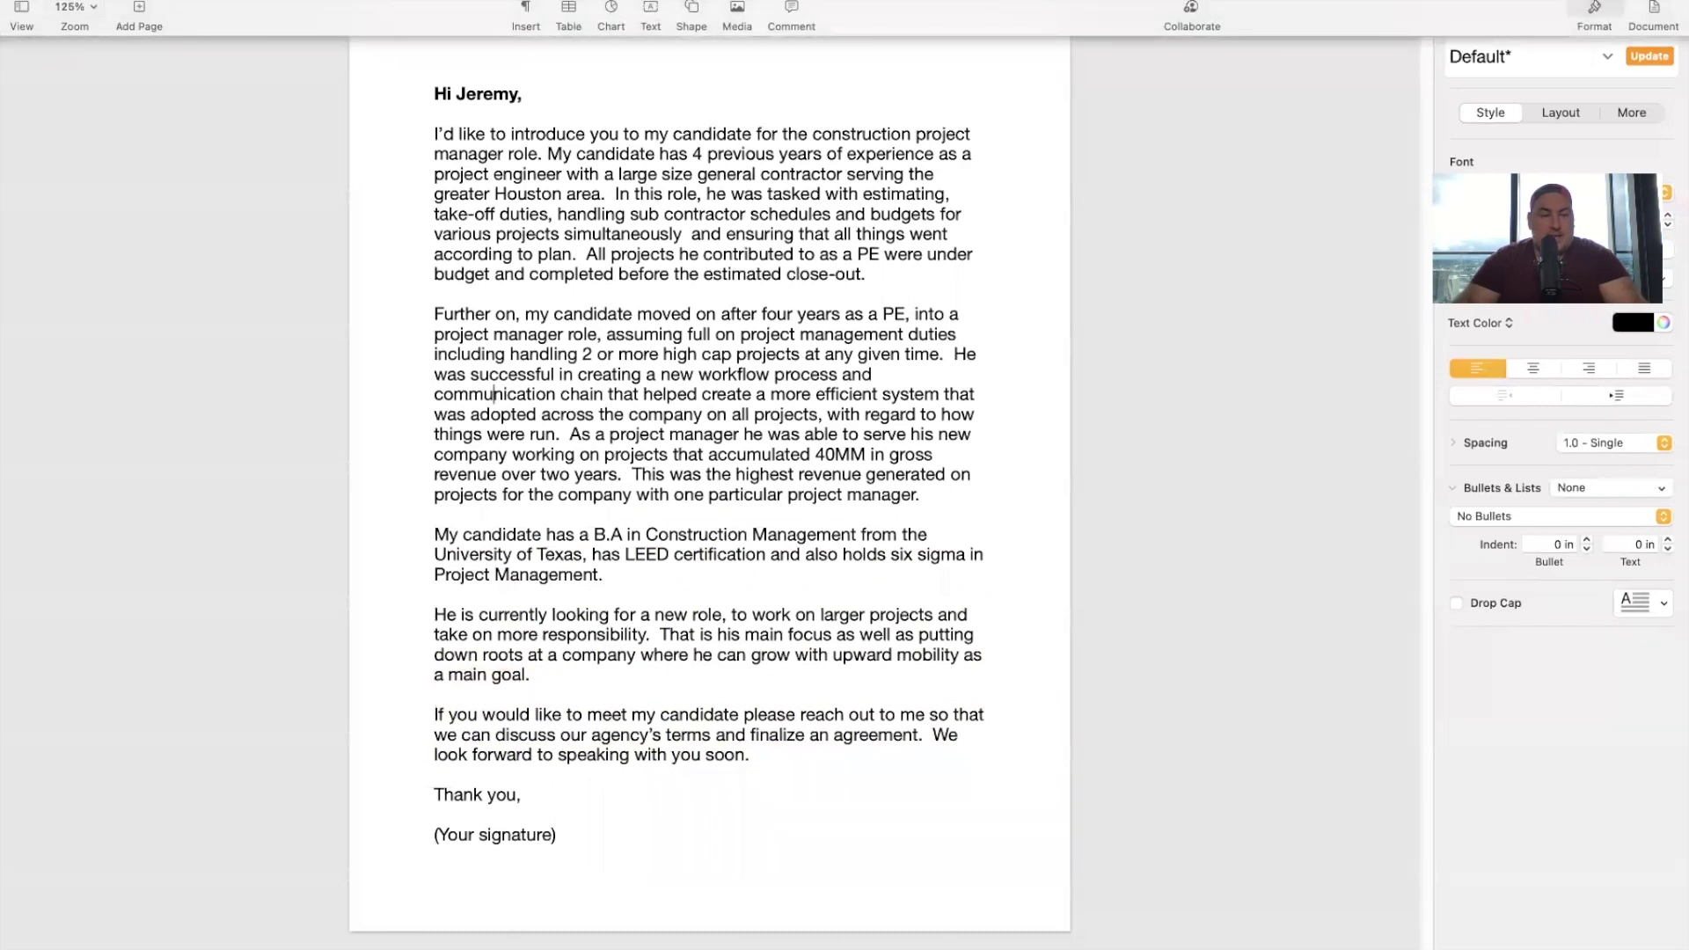
key(ctrl+super+f)
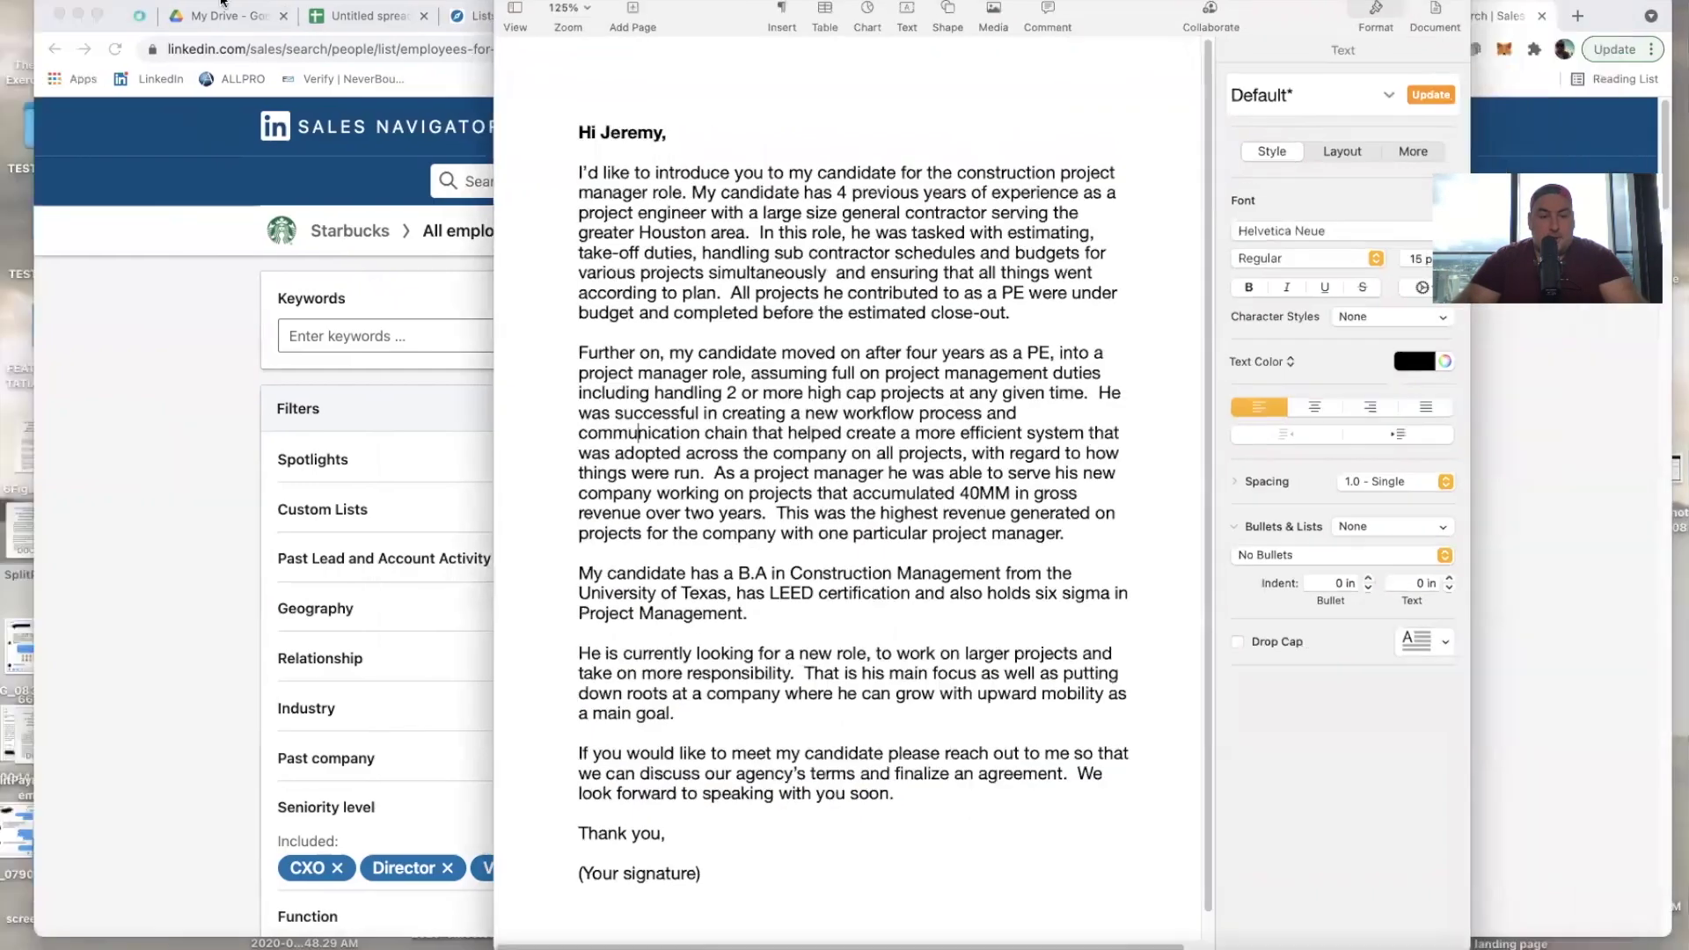
key(super+m)
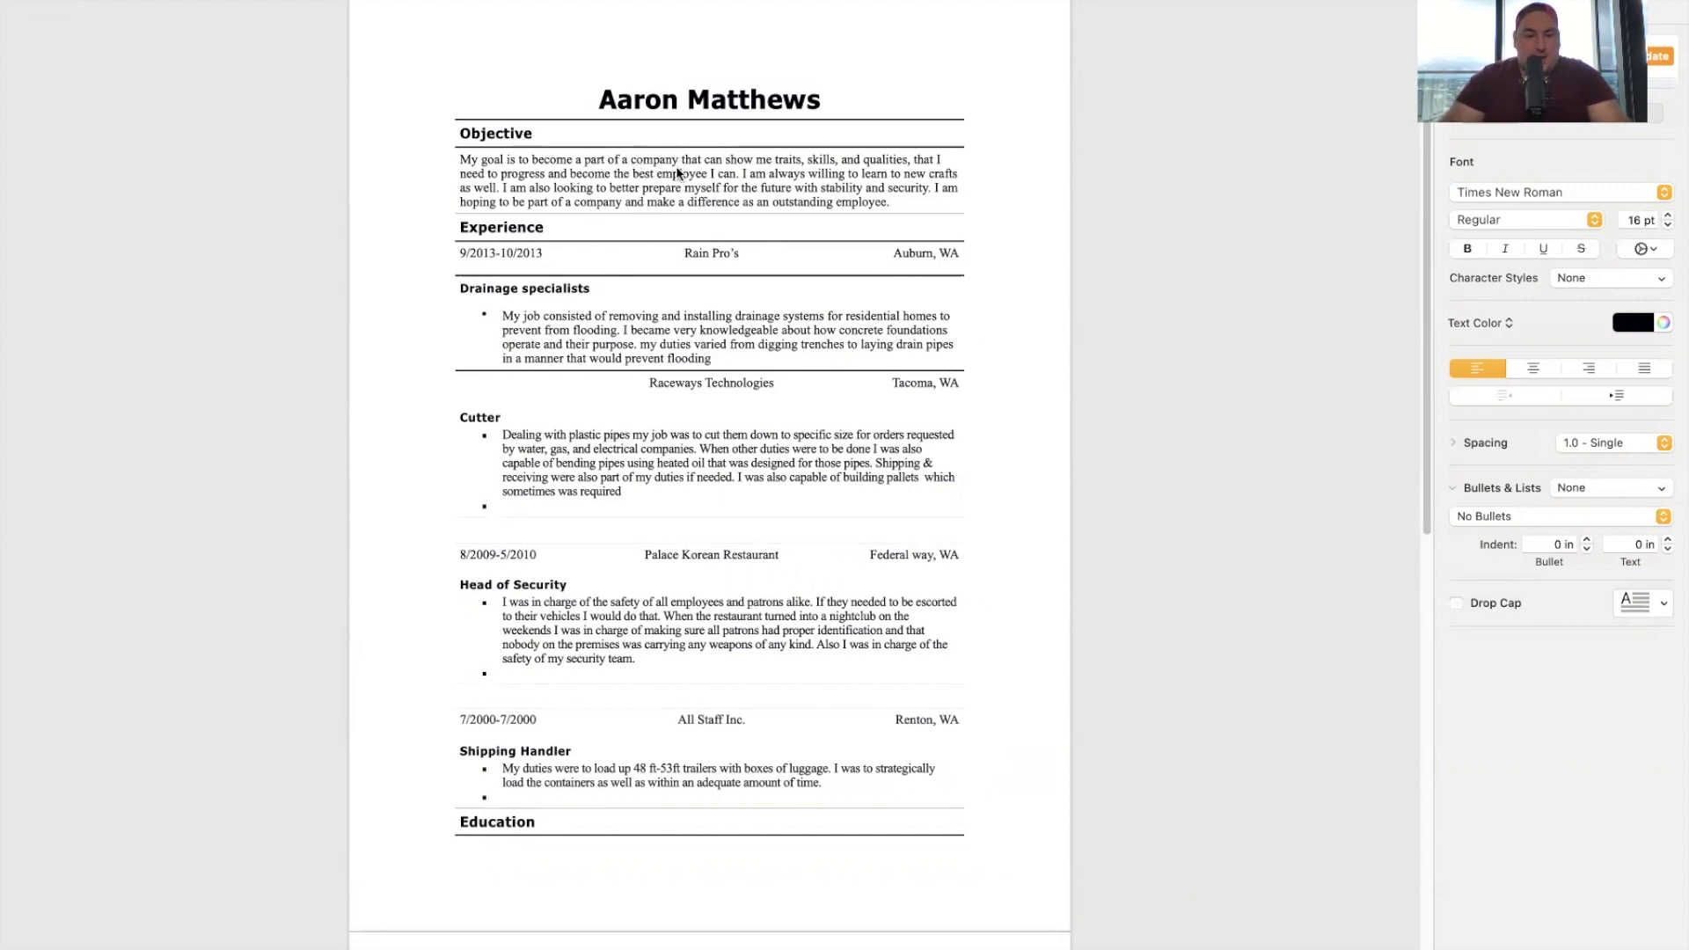
Scroll down to the resume's References table and deselect it by clicking below
scroll(690, 321, down, 3)
scroll(691, 321, down, 3)
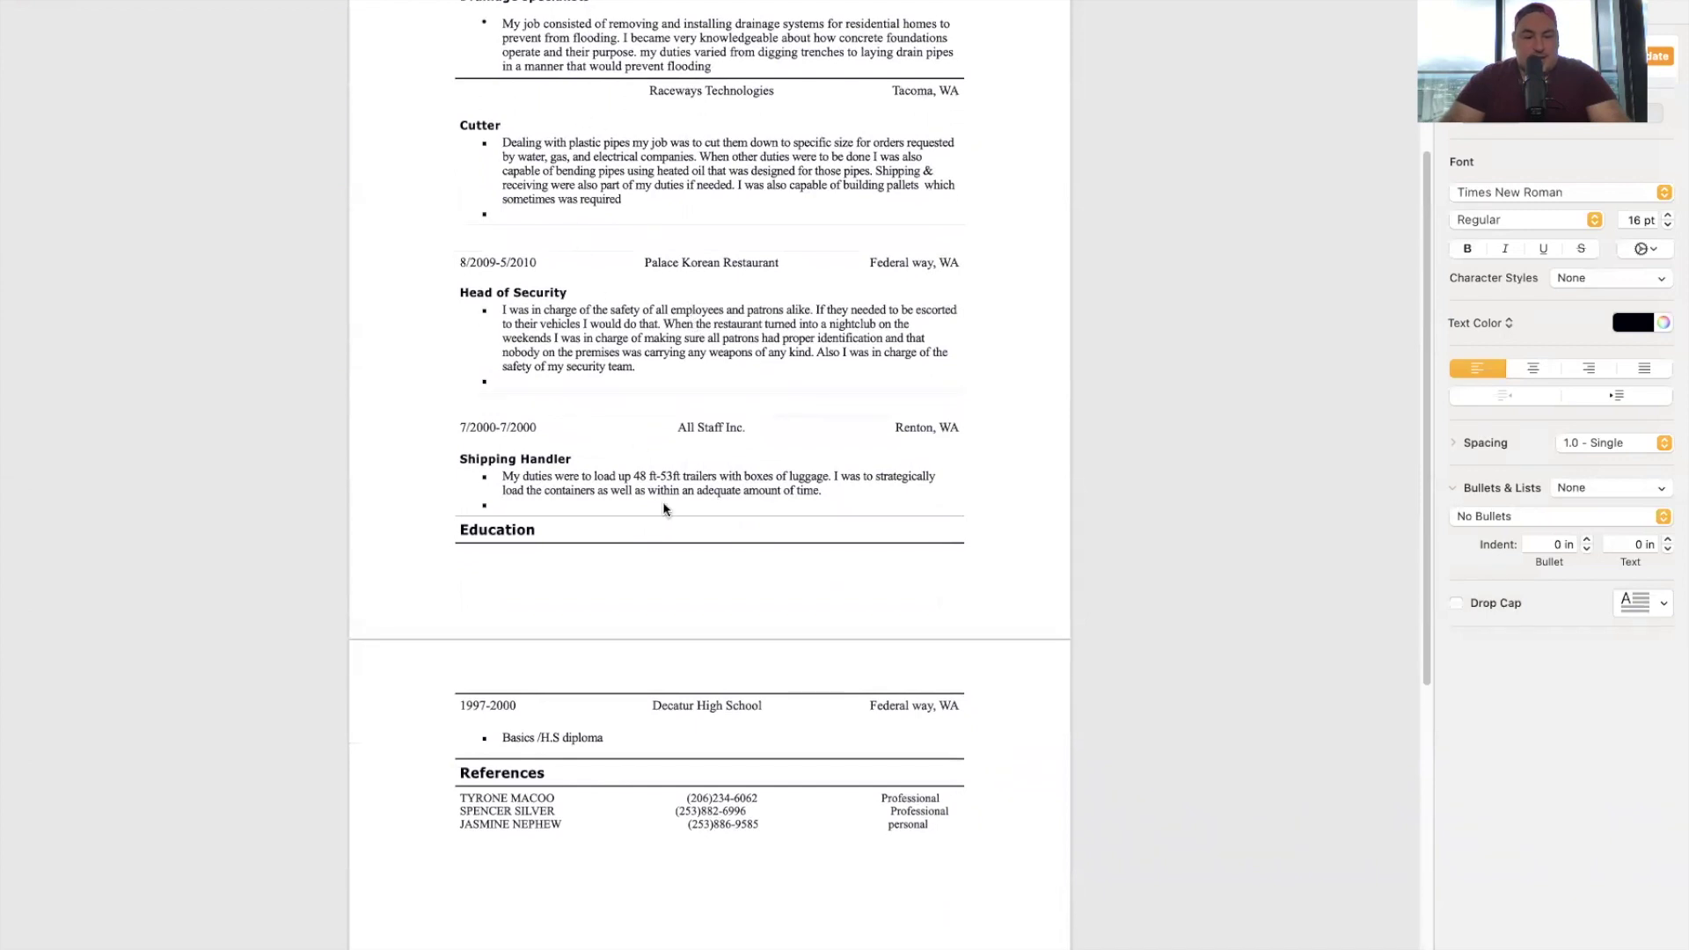
scroll(693, 584, down, 6)
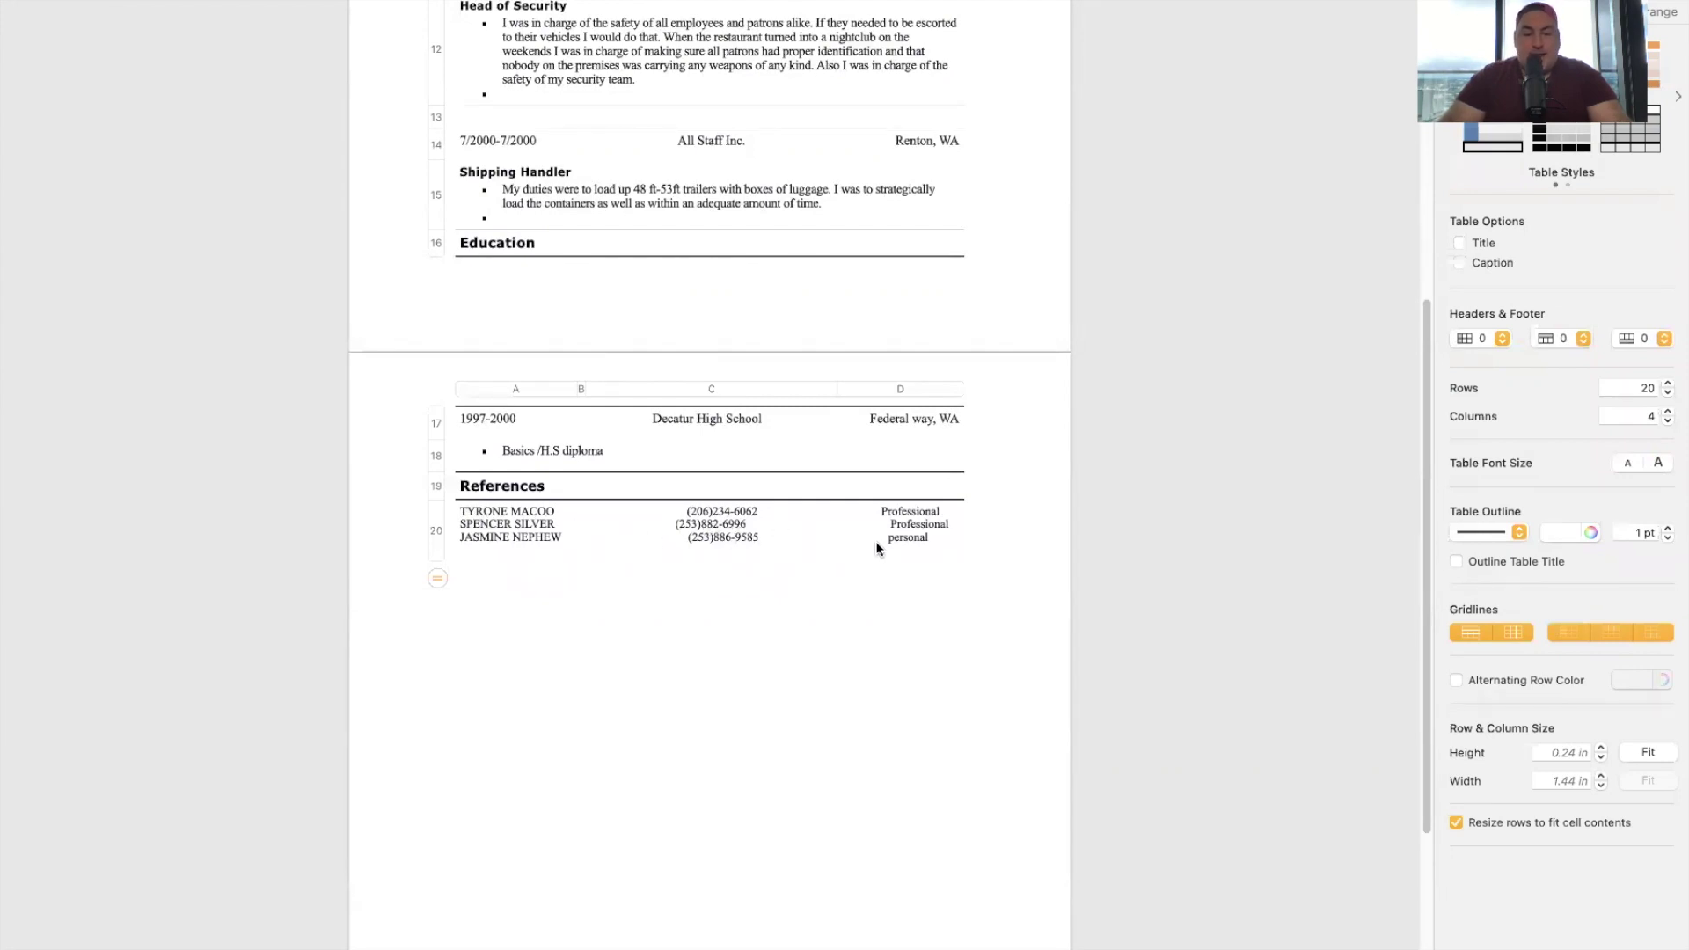
click(821, 581)
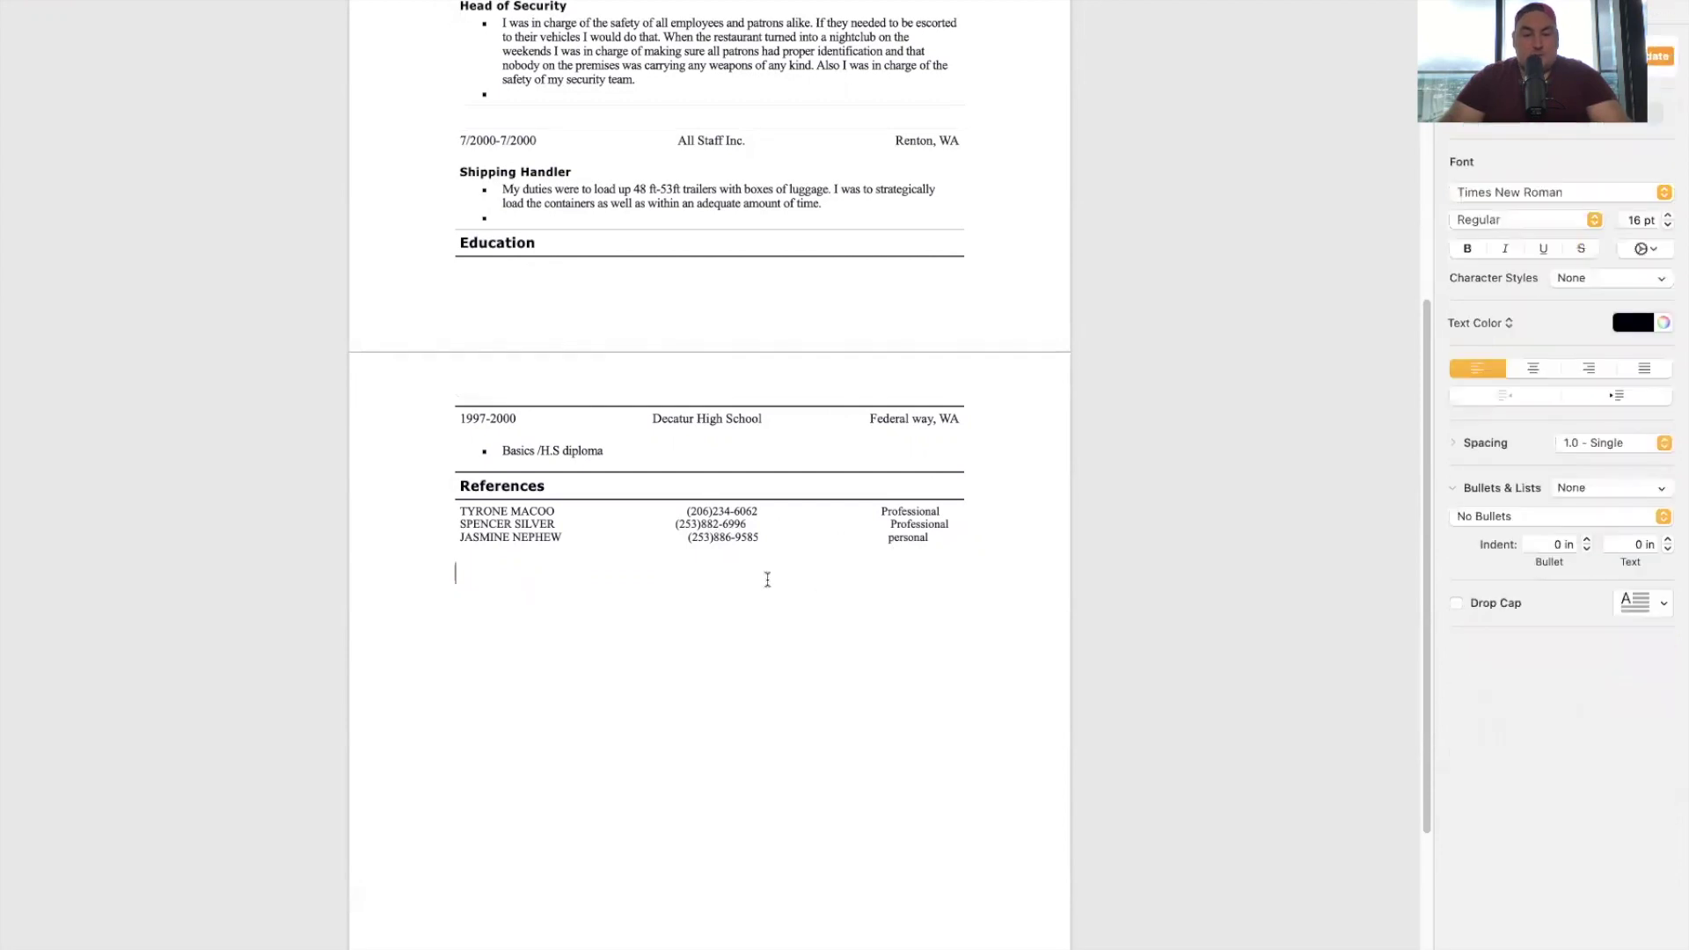
click(935, 536)
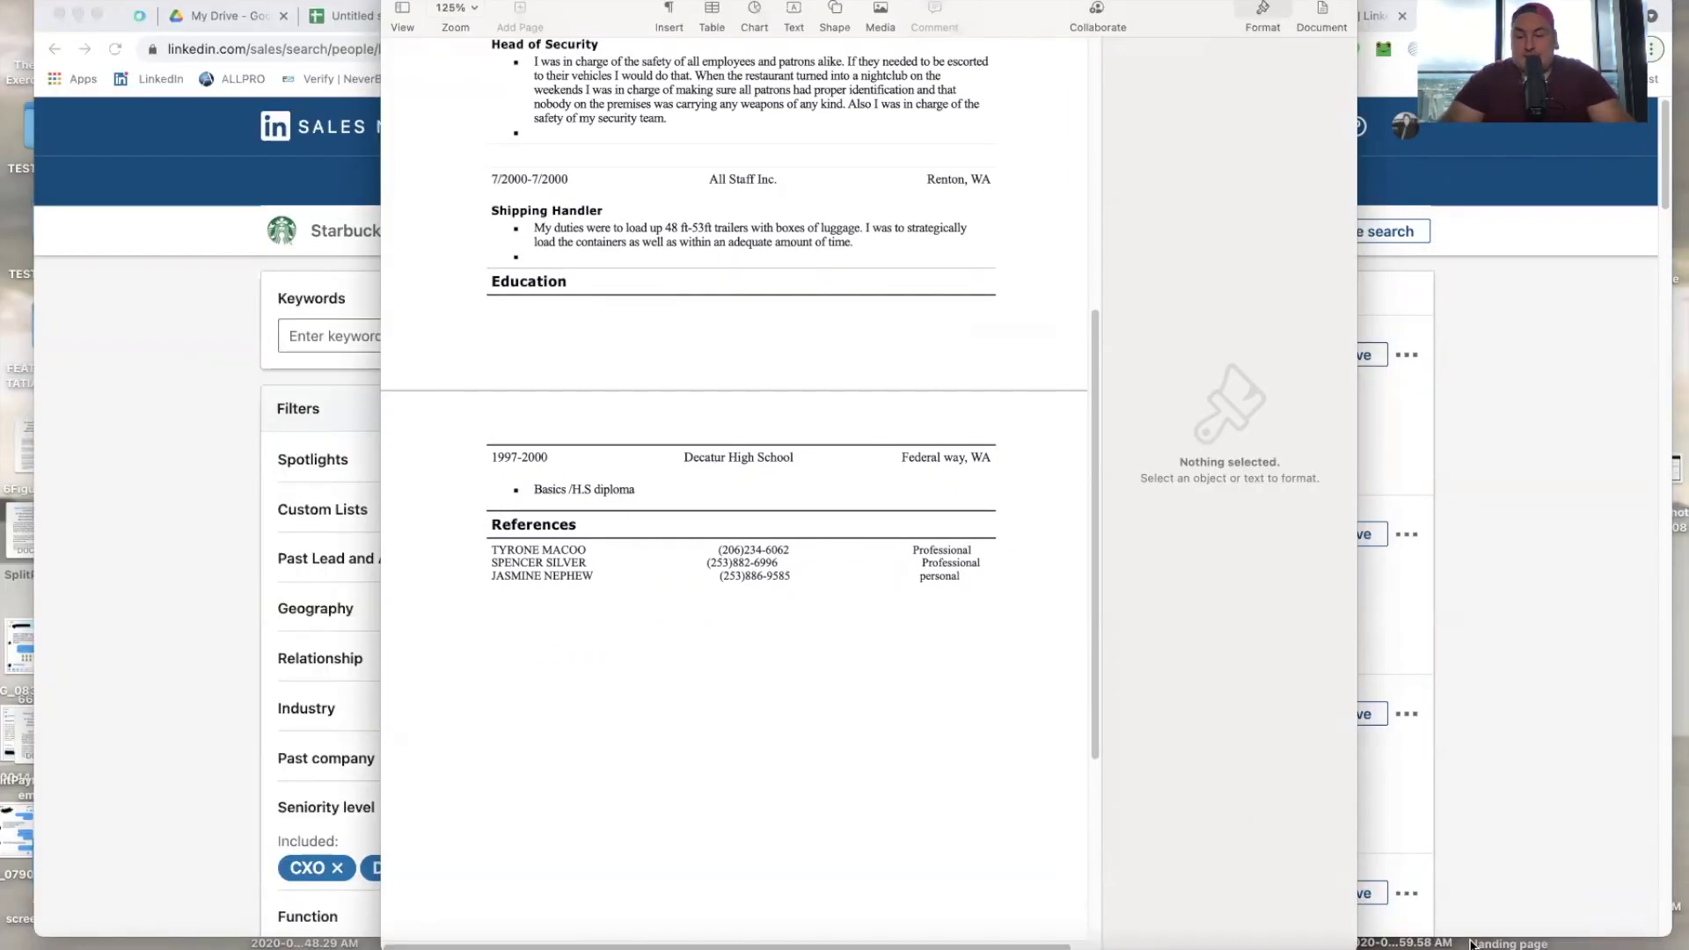
Open the resume full screen and select the supervisor lines for the 11/2019 through 05/2019 jobs
double_click(1516, 920)
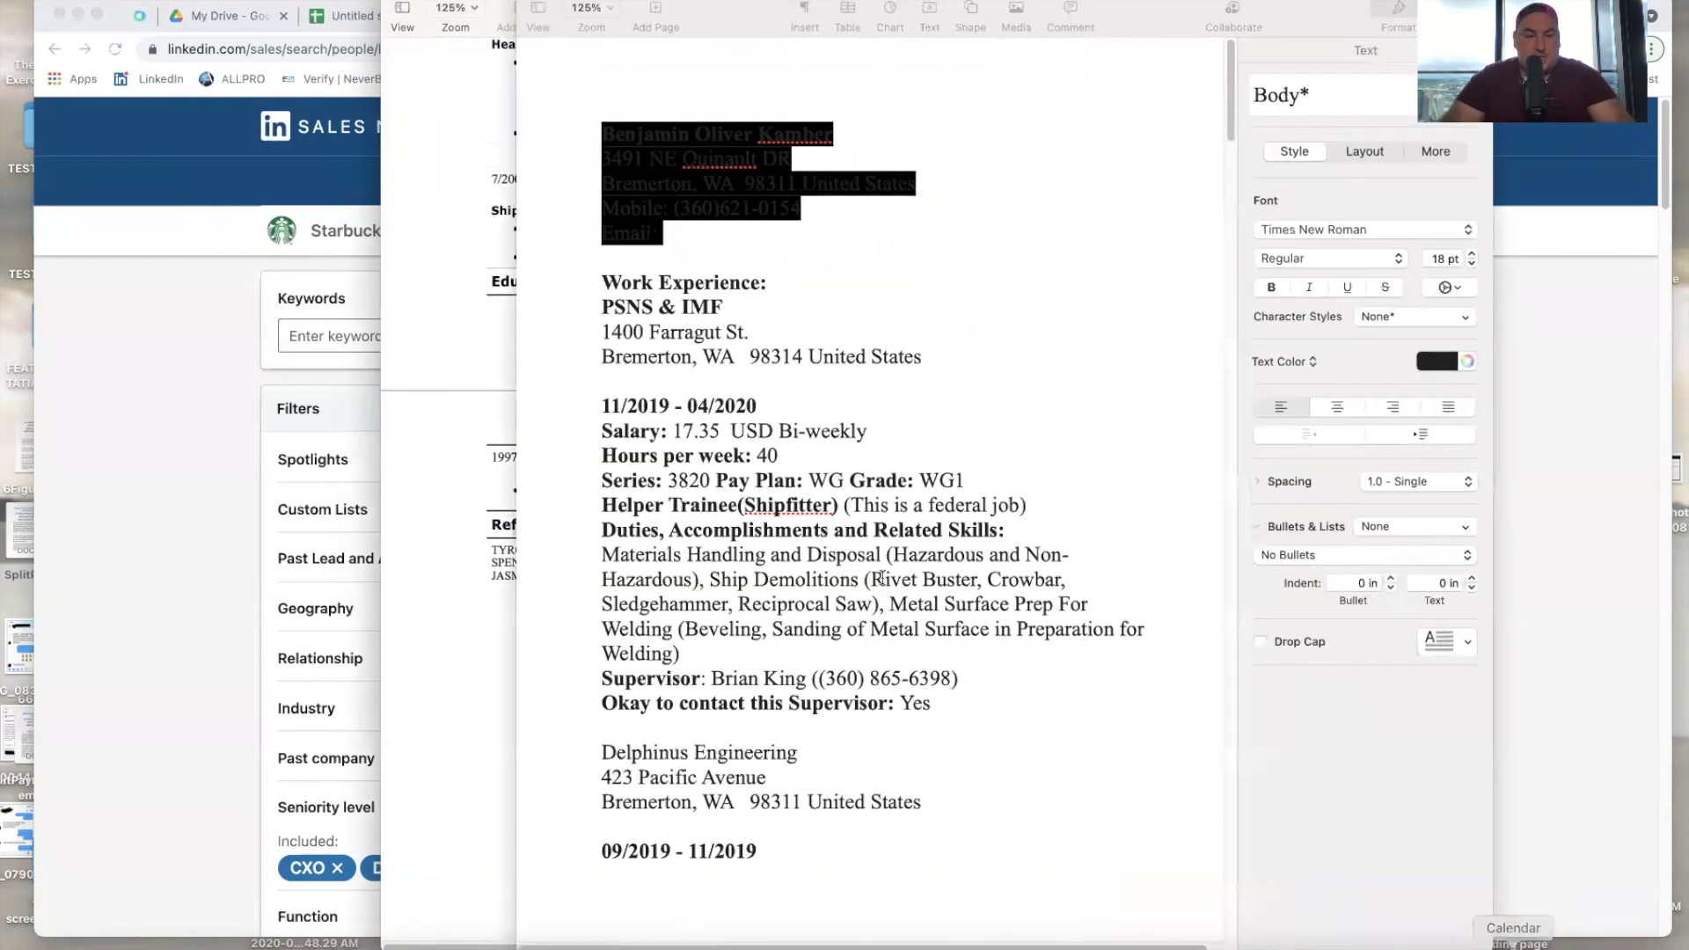
key(ctrl+super+f)
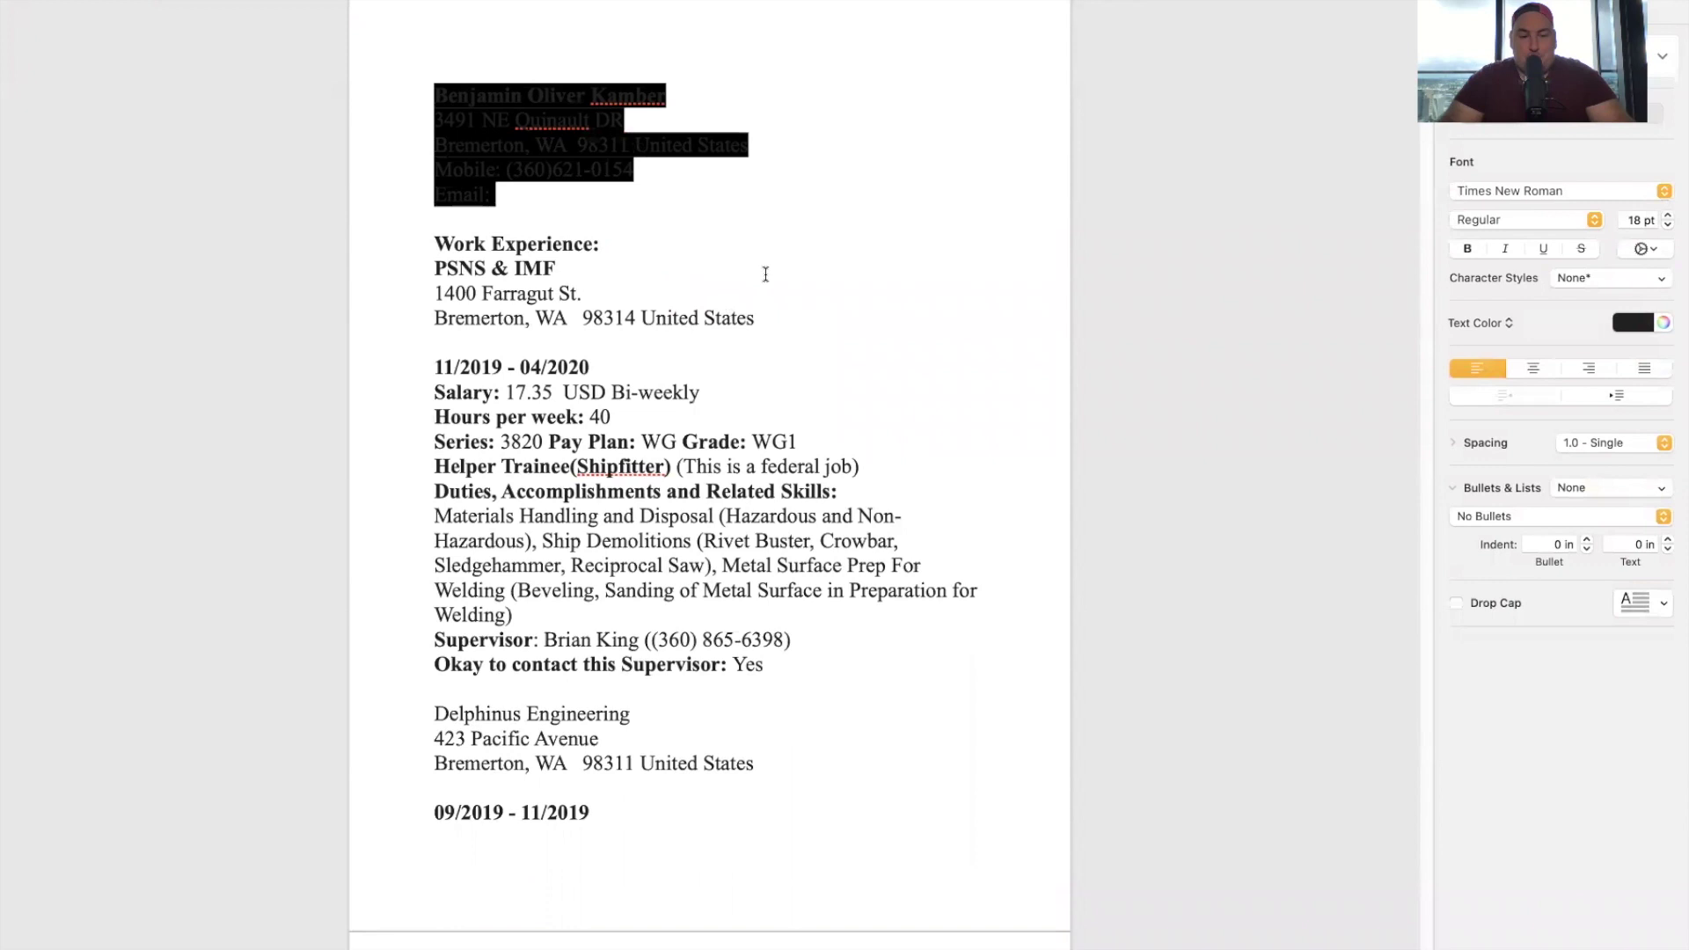
scroll(717, 410, down, 5)
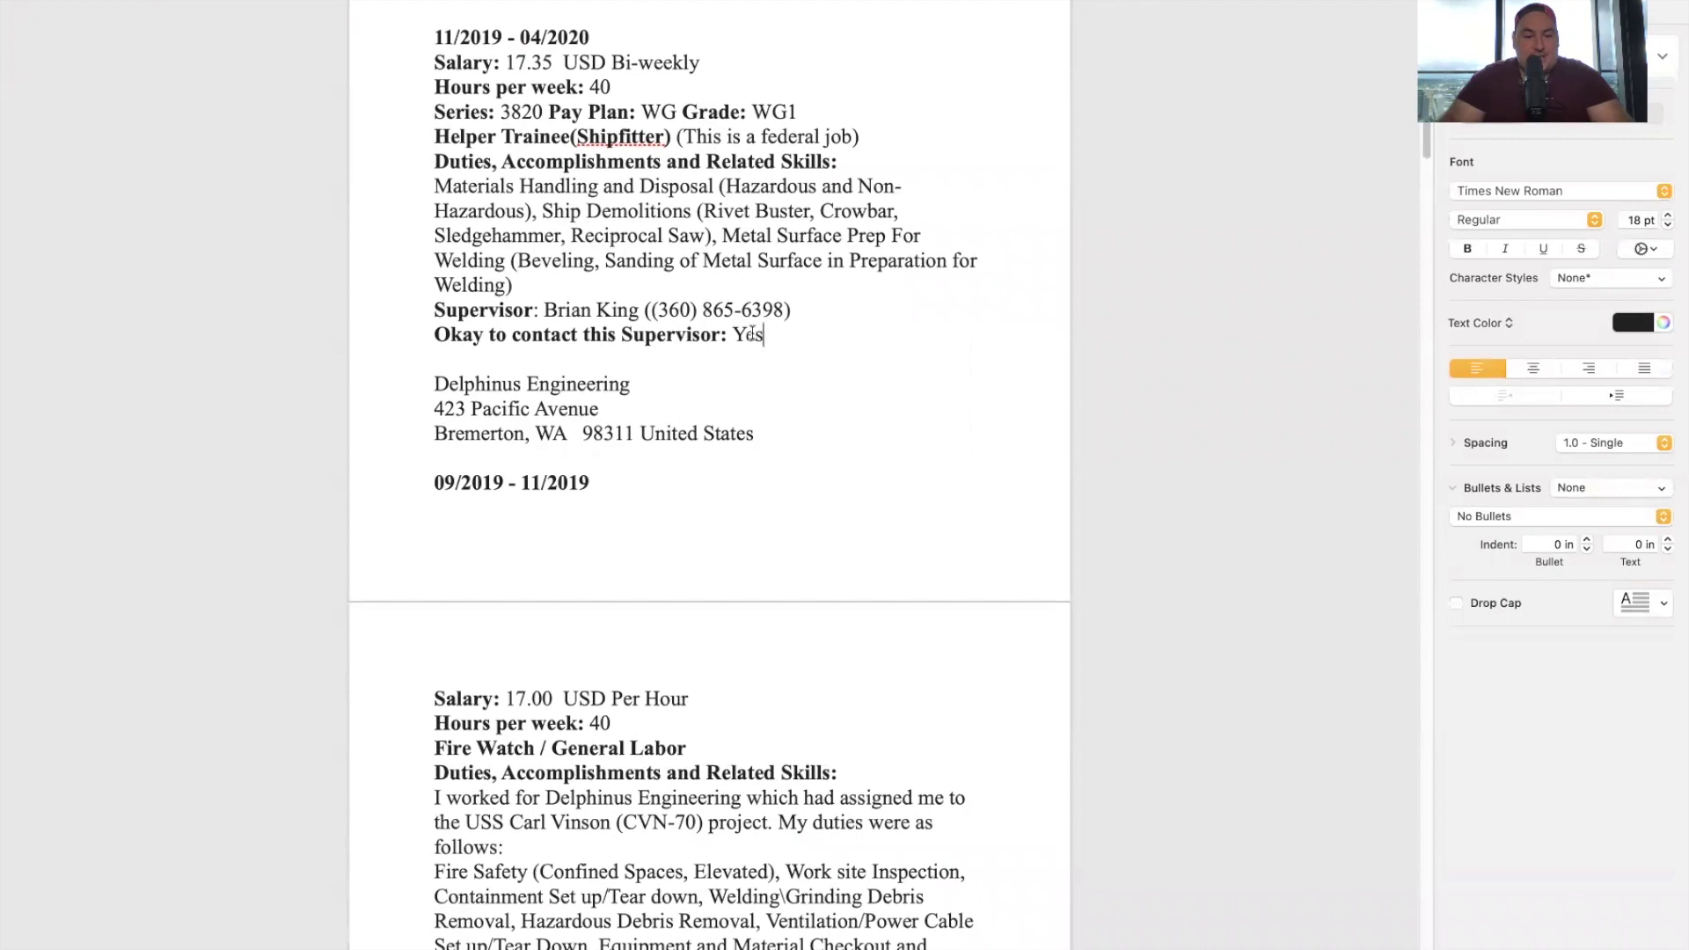
drag(752, 333, 417, 318)
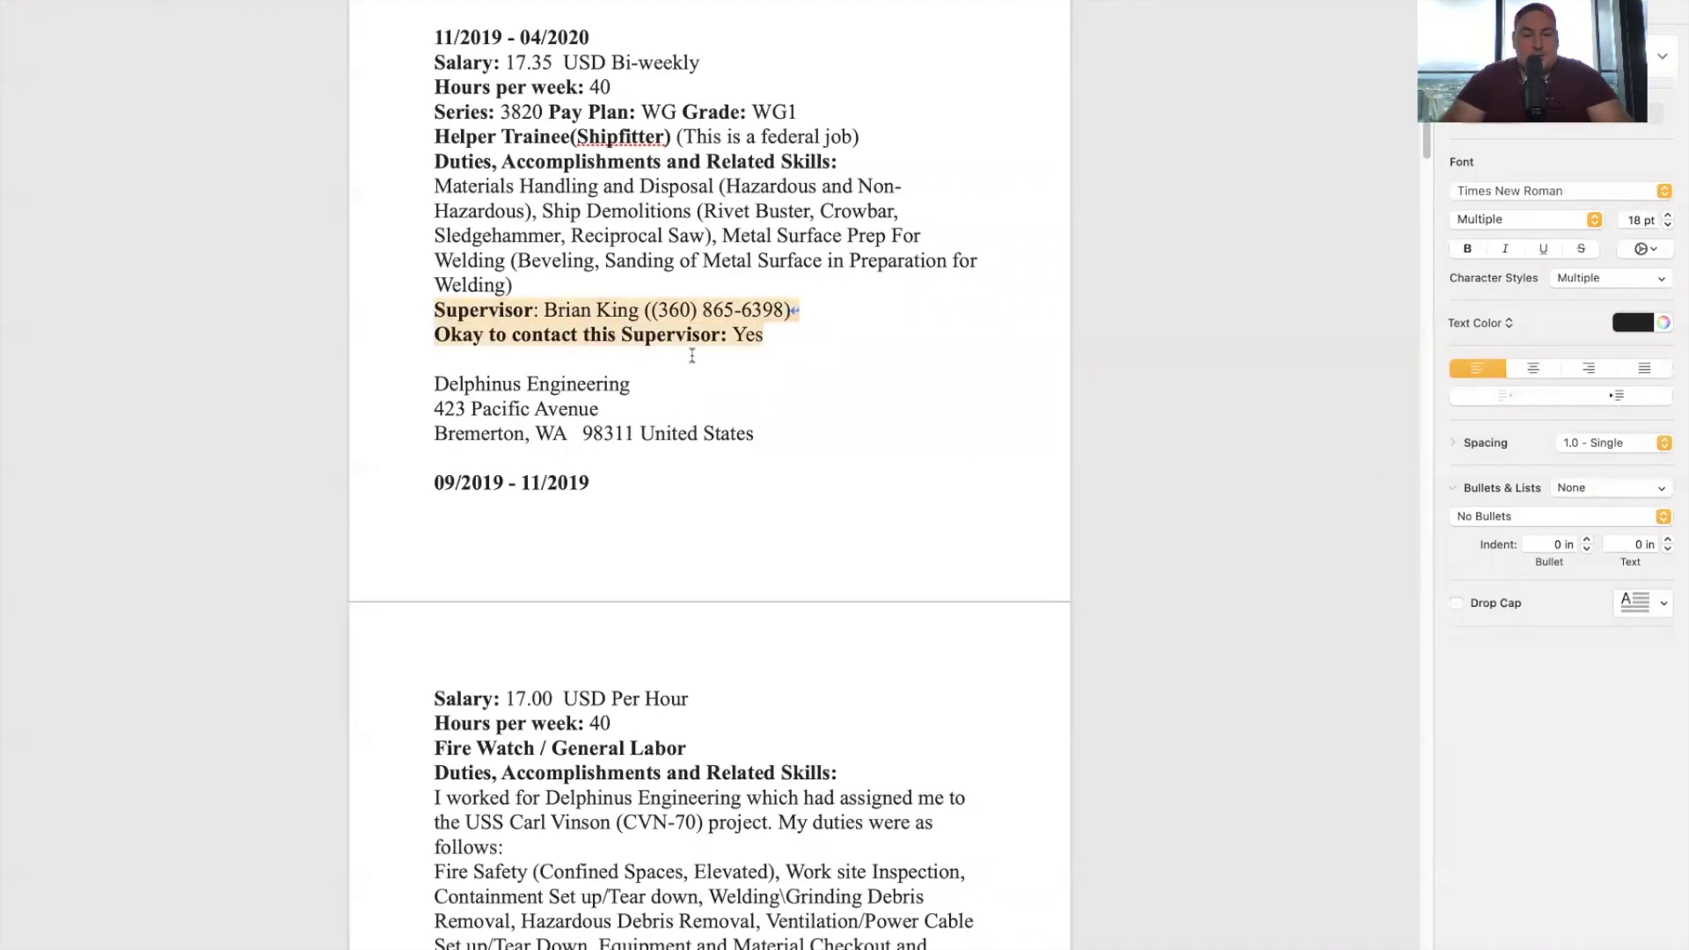
scroll(778, 400, down, 10)
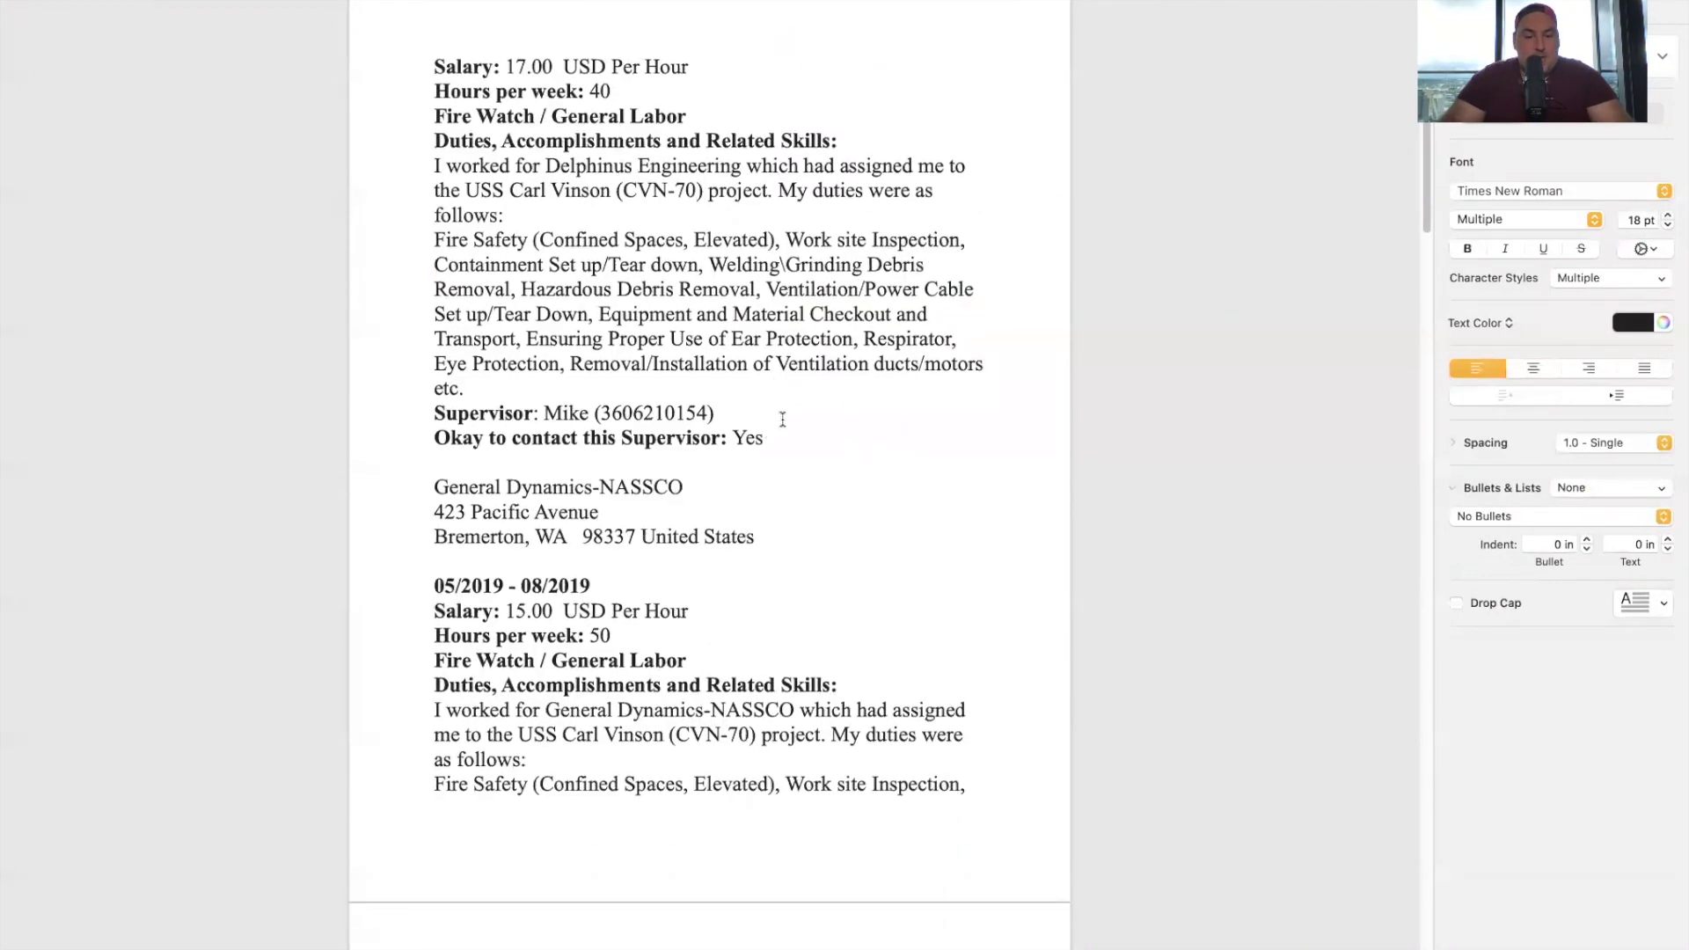
drag(786, 440, 417, 419)
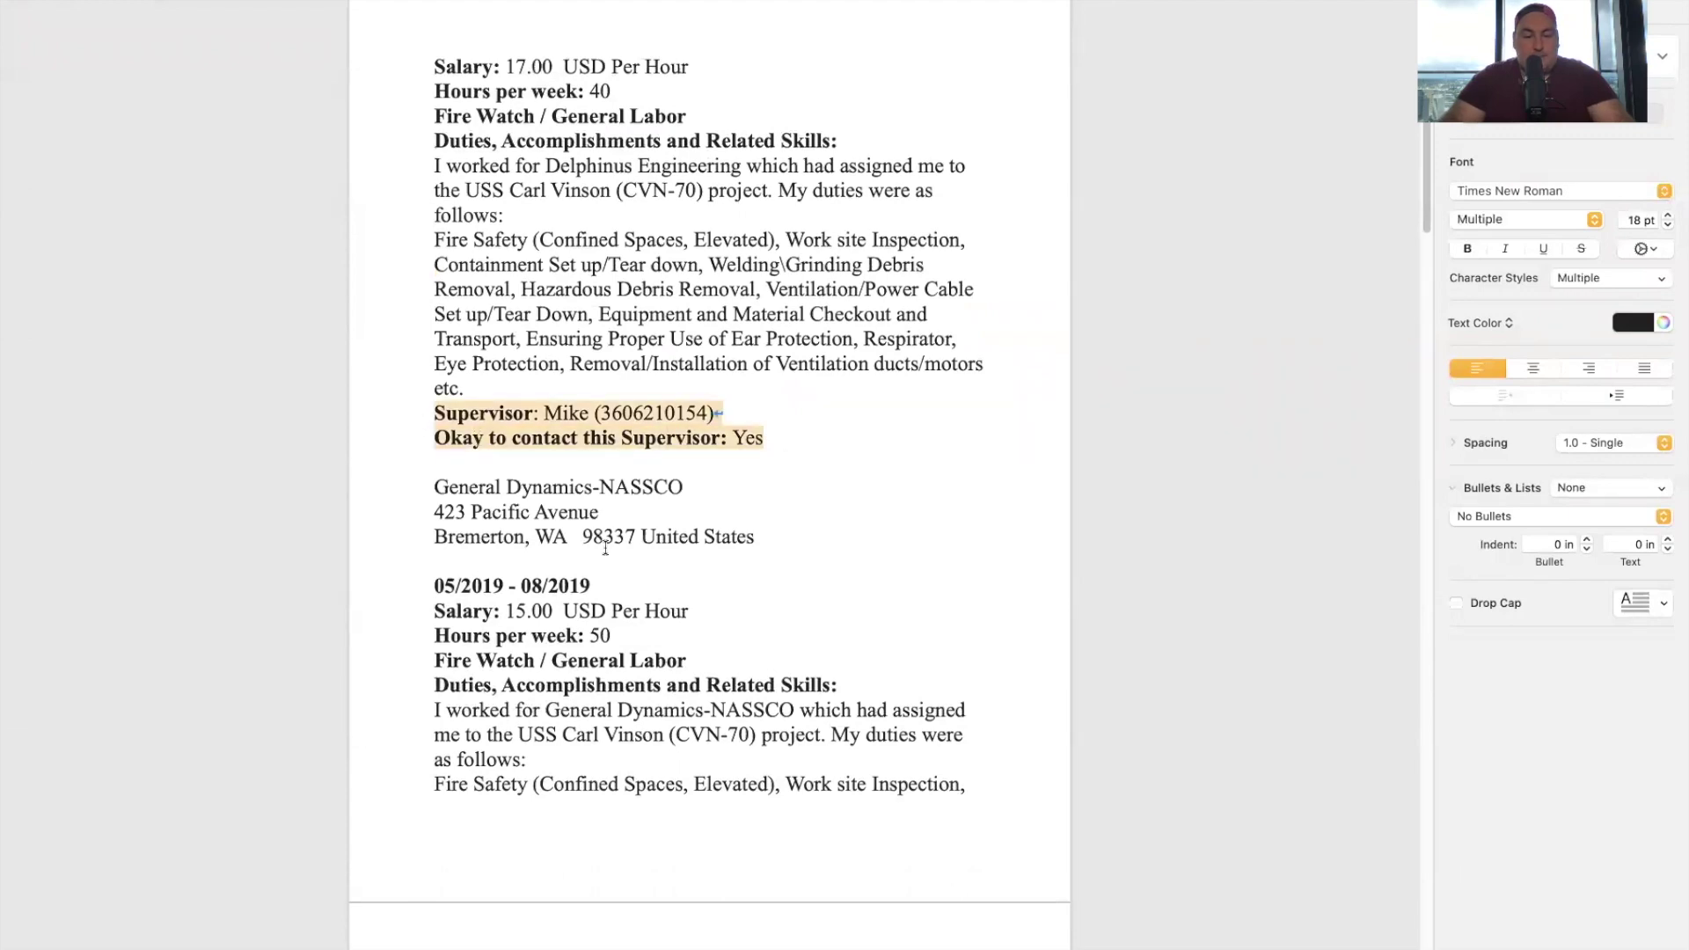
scroll(605, 548, down, 9)
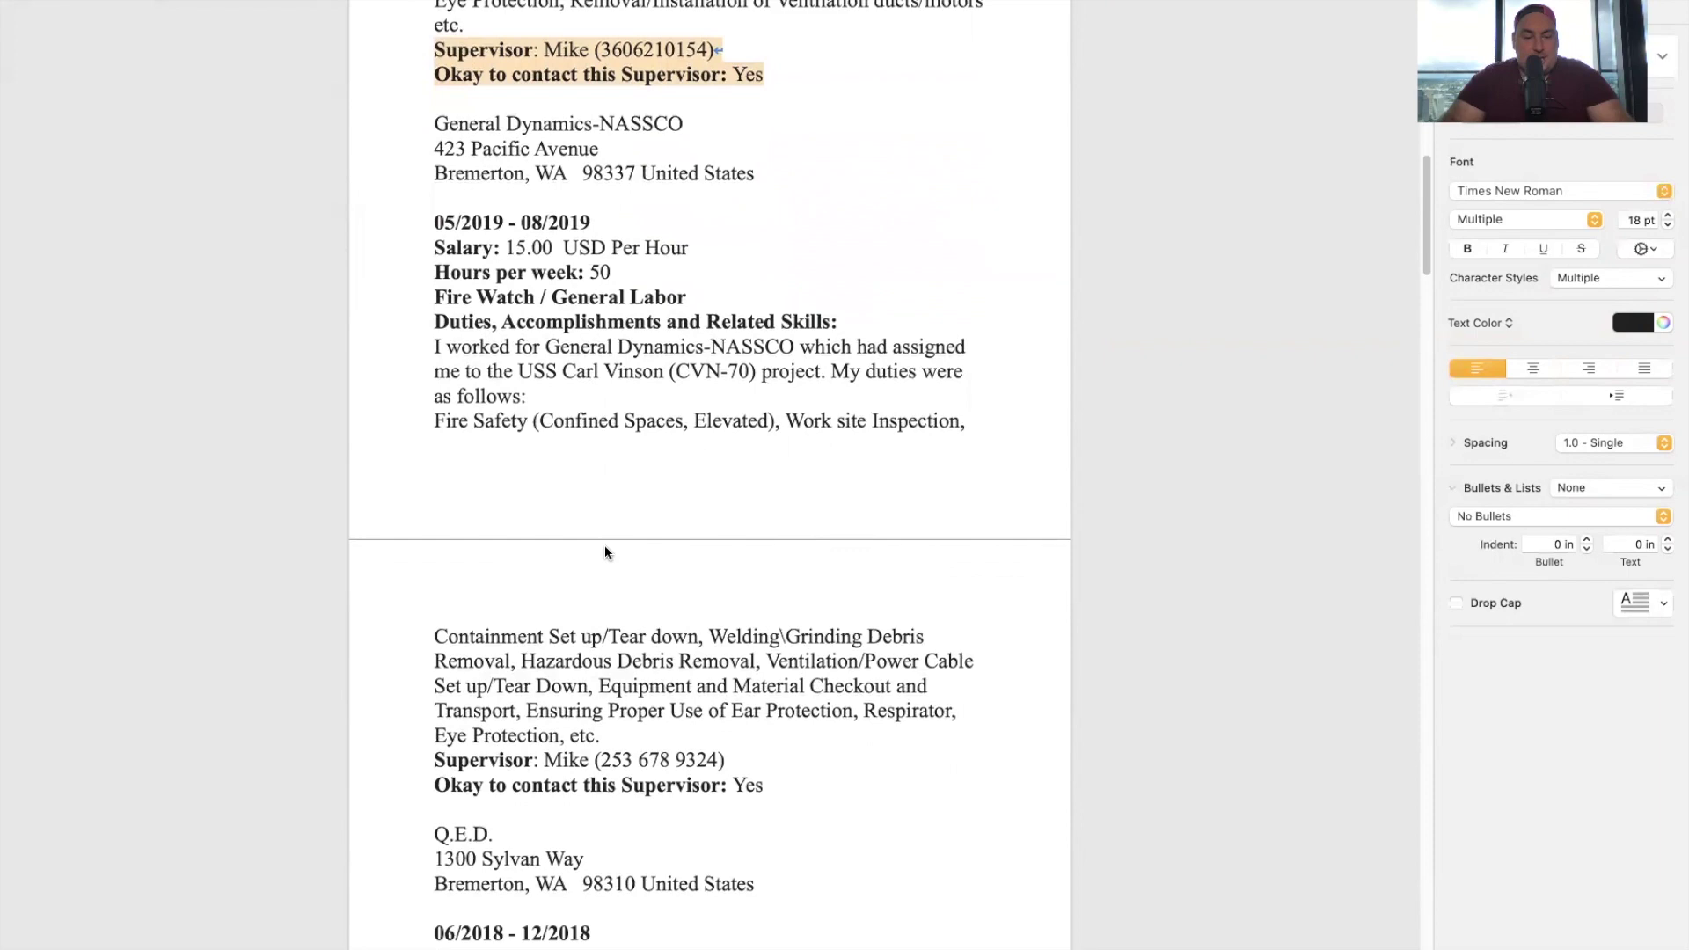
drag(772, 574, 432, 551)
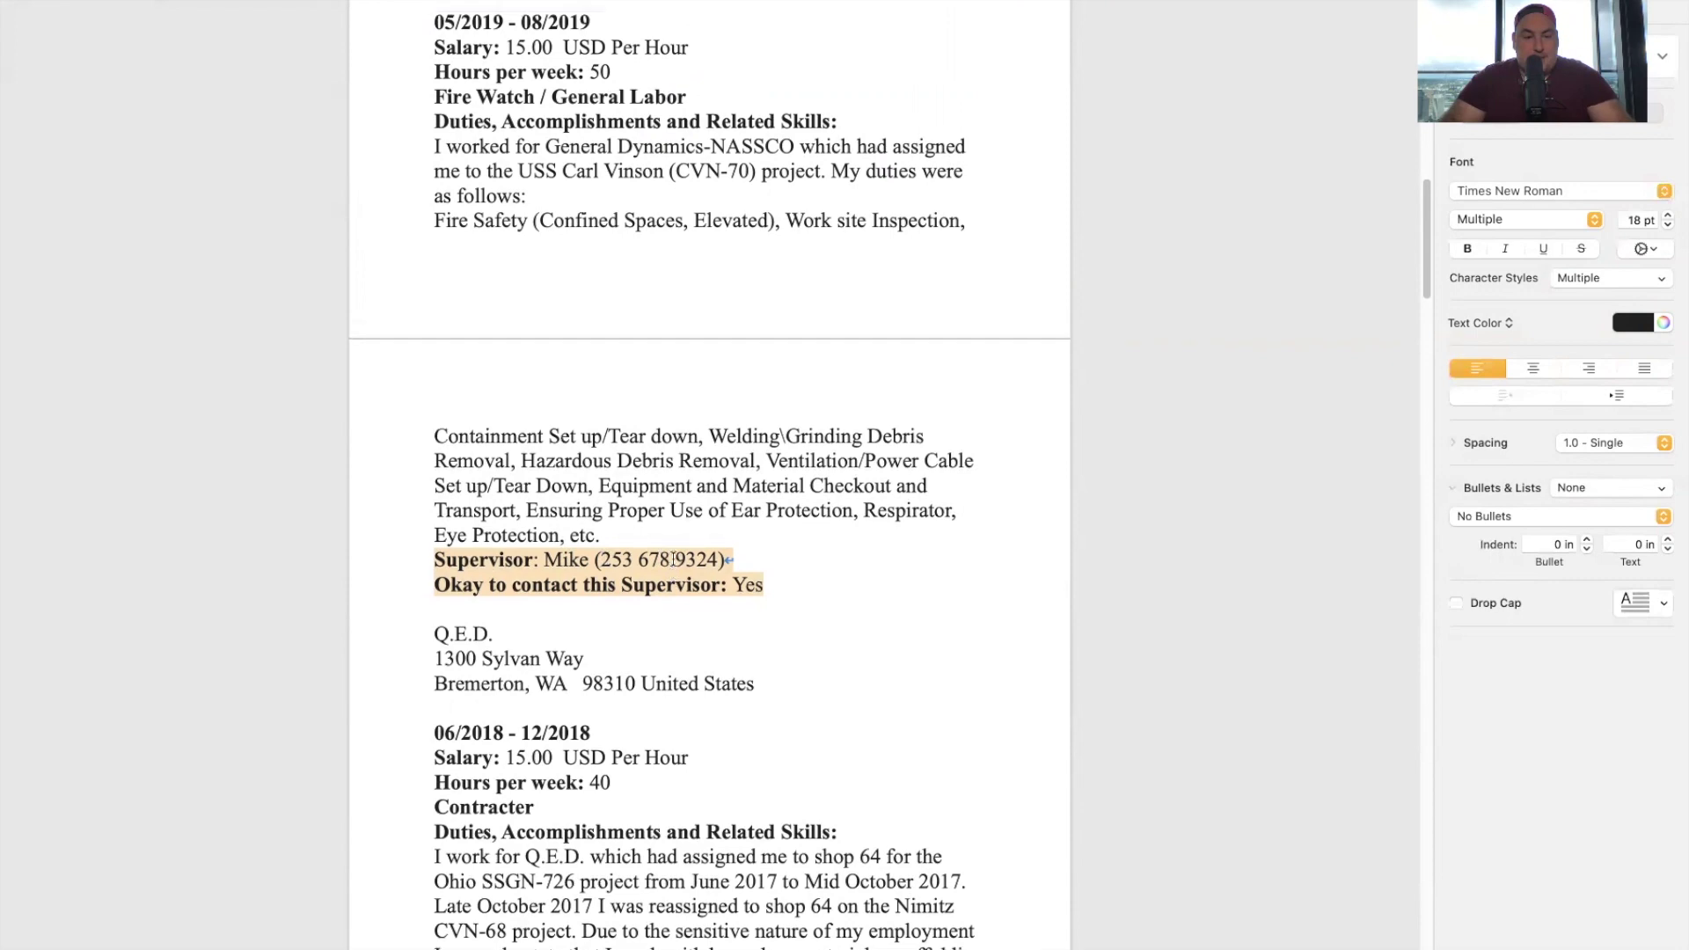
Select the supervisor and contact lines for the 06/2018 through 12/2016 jobs
scroll(673, 559, up, 4)
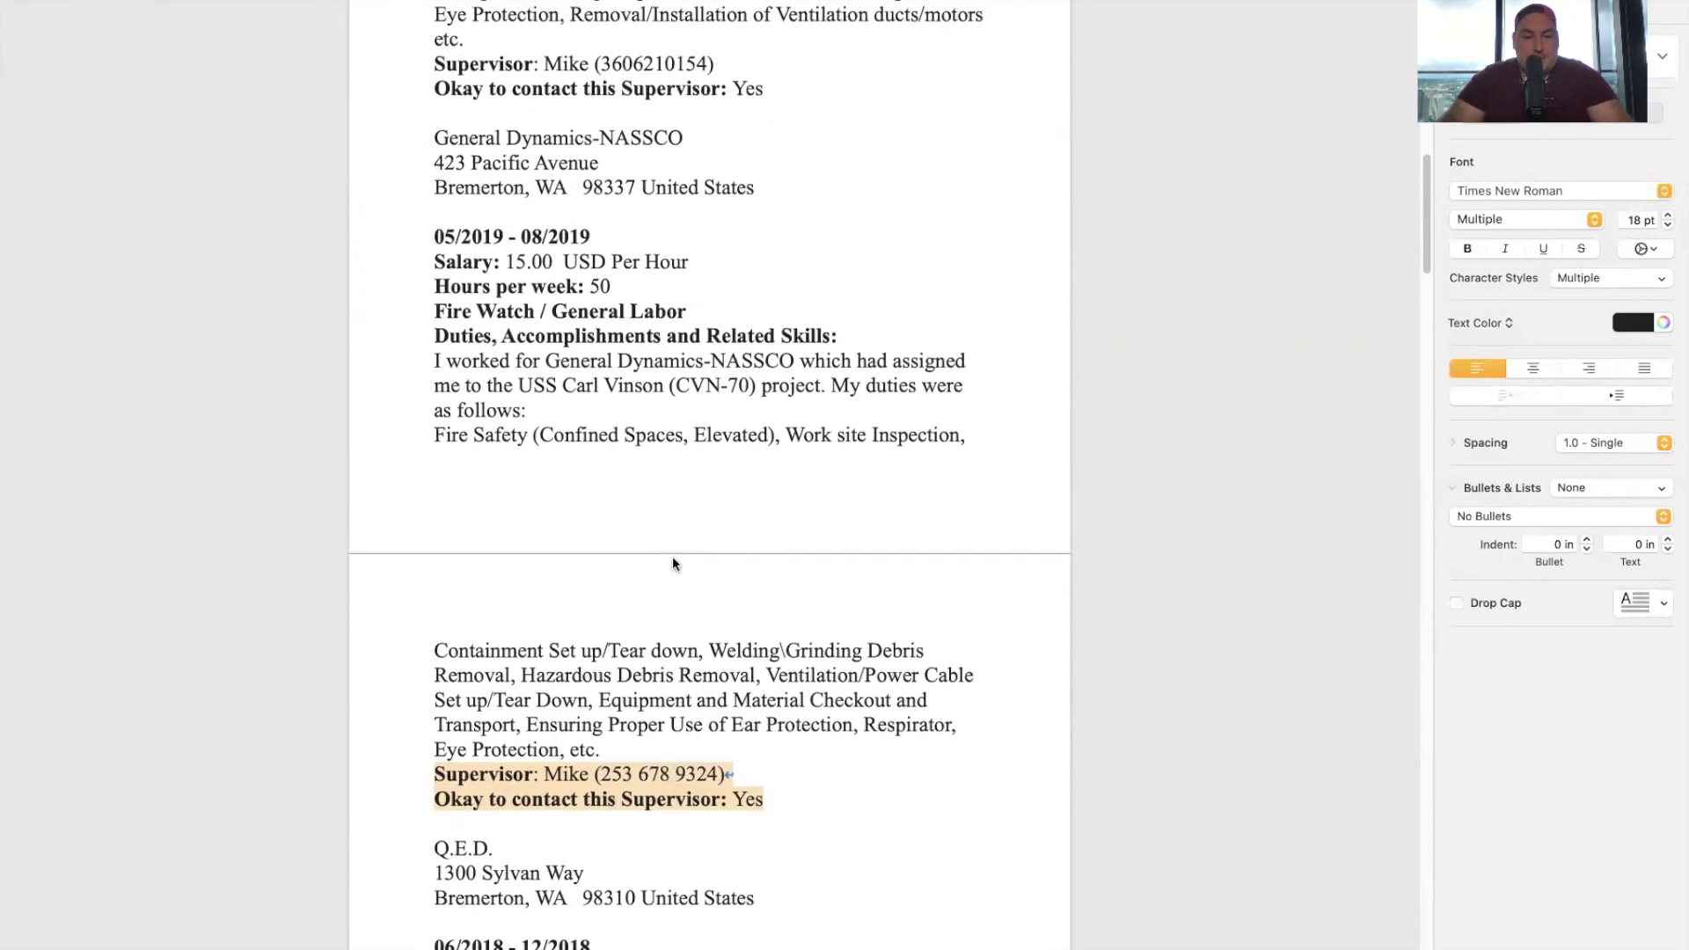
scroll(672, 563, down, 9)
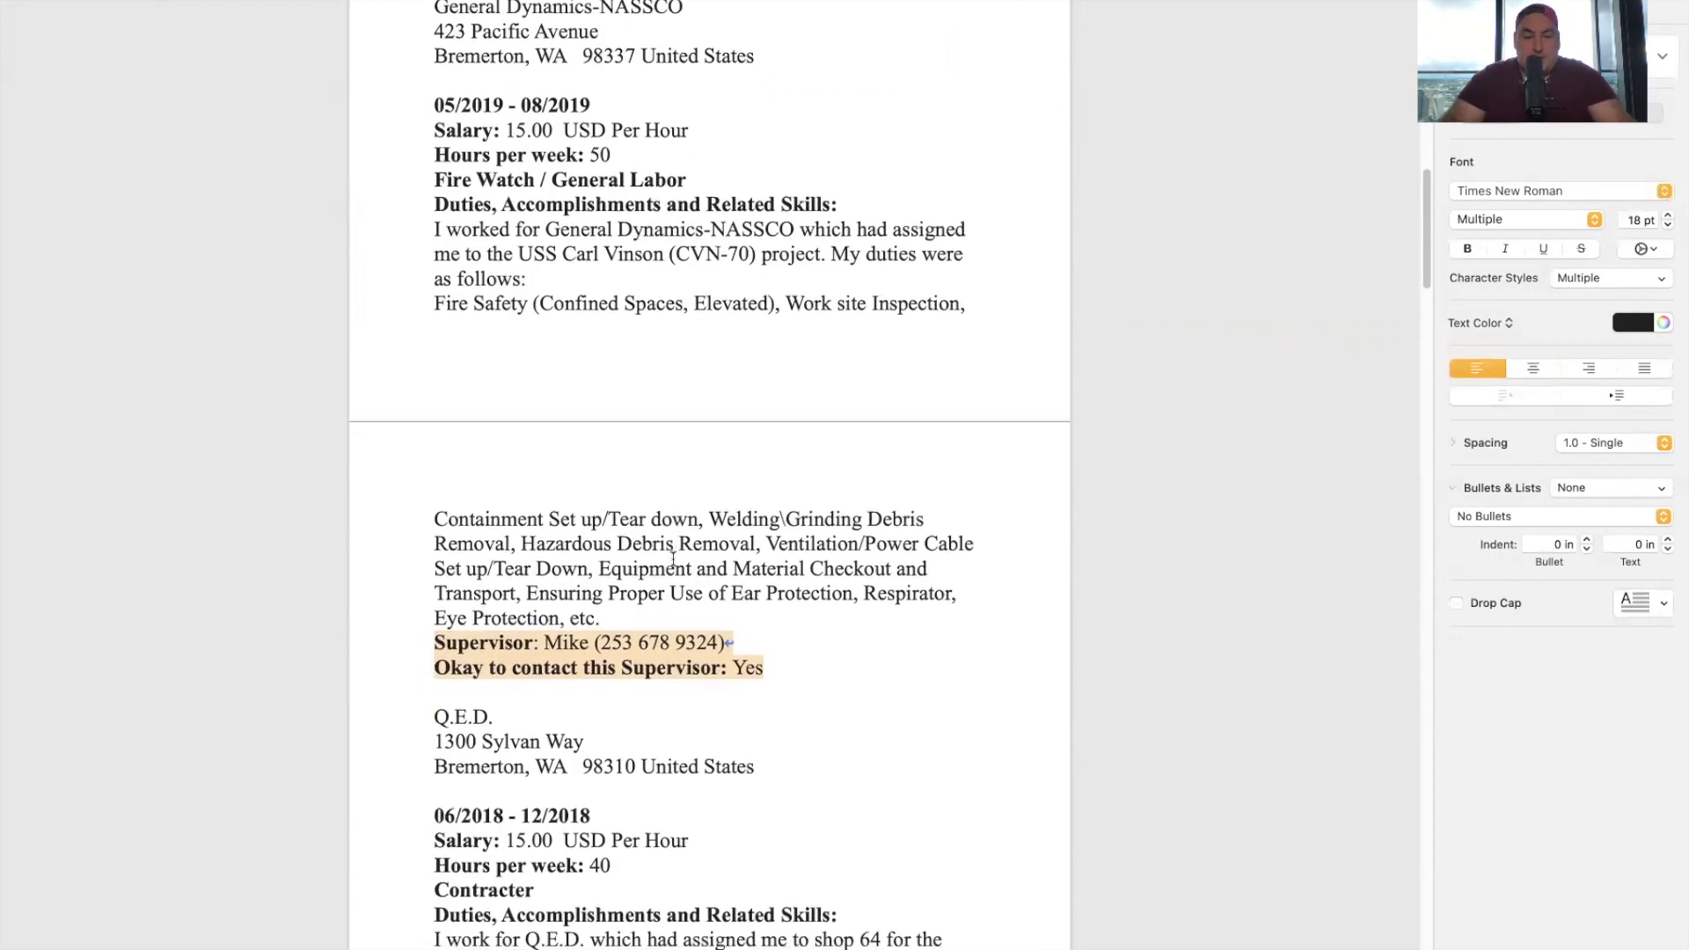
scroll(673, 558, down, 3)
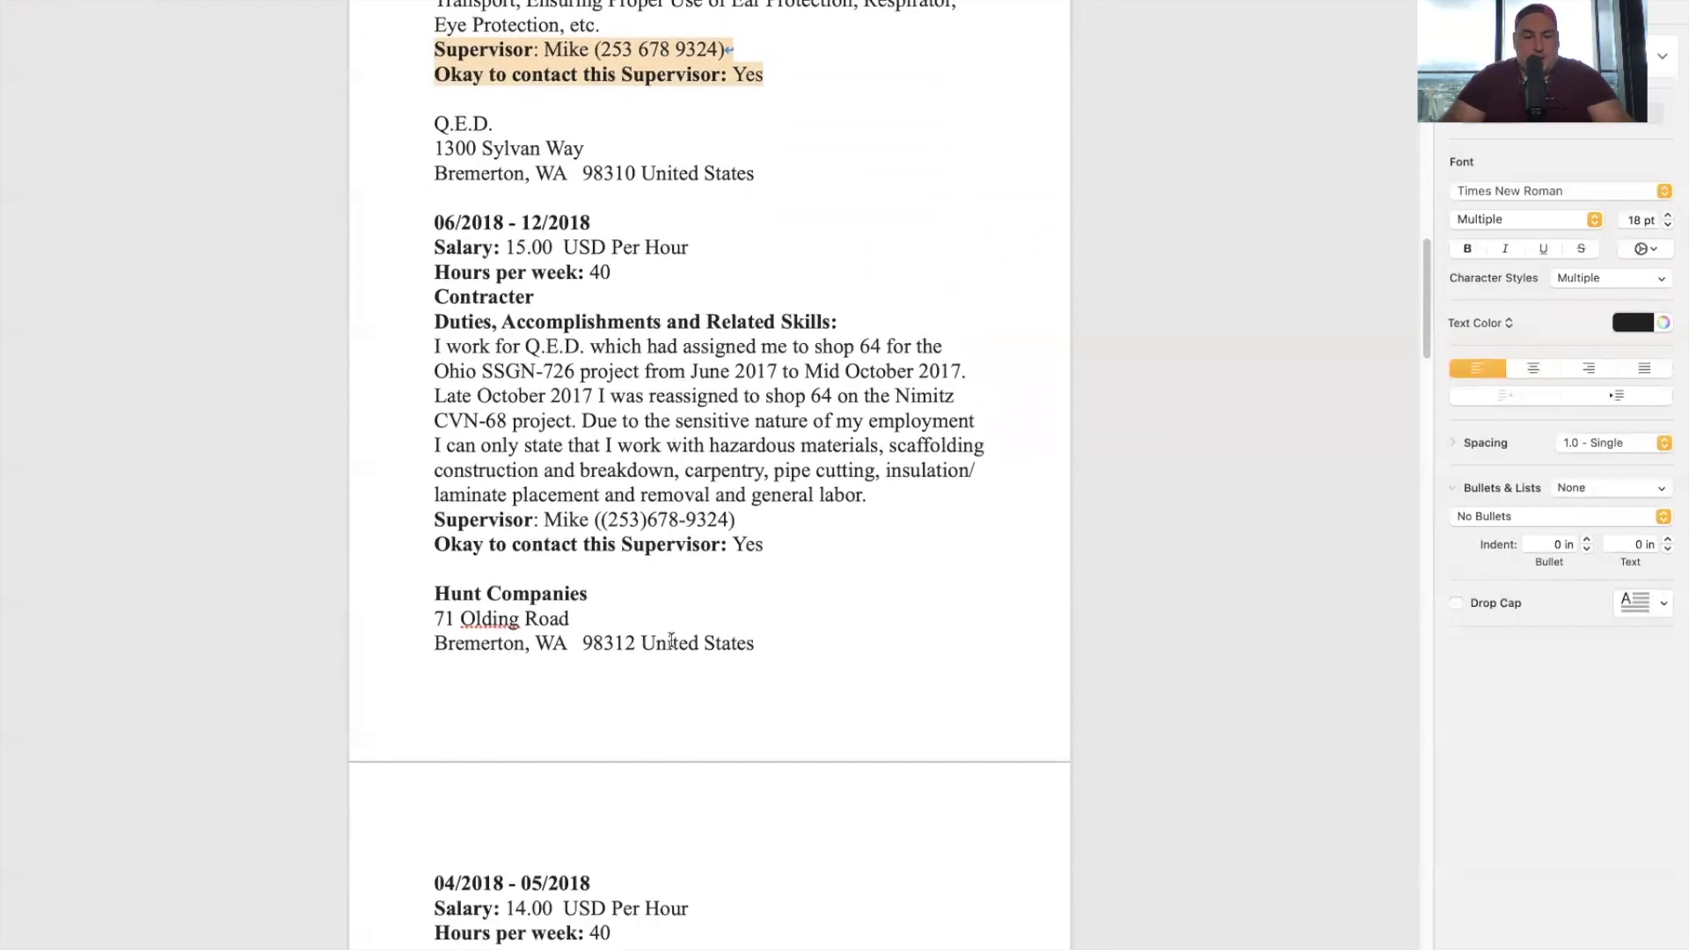
scroll(740, 644, down, 1)
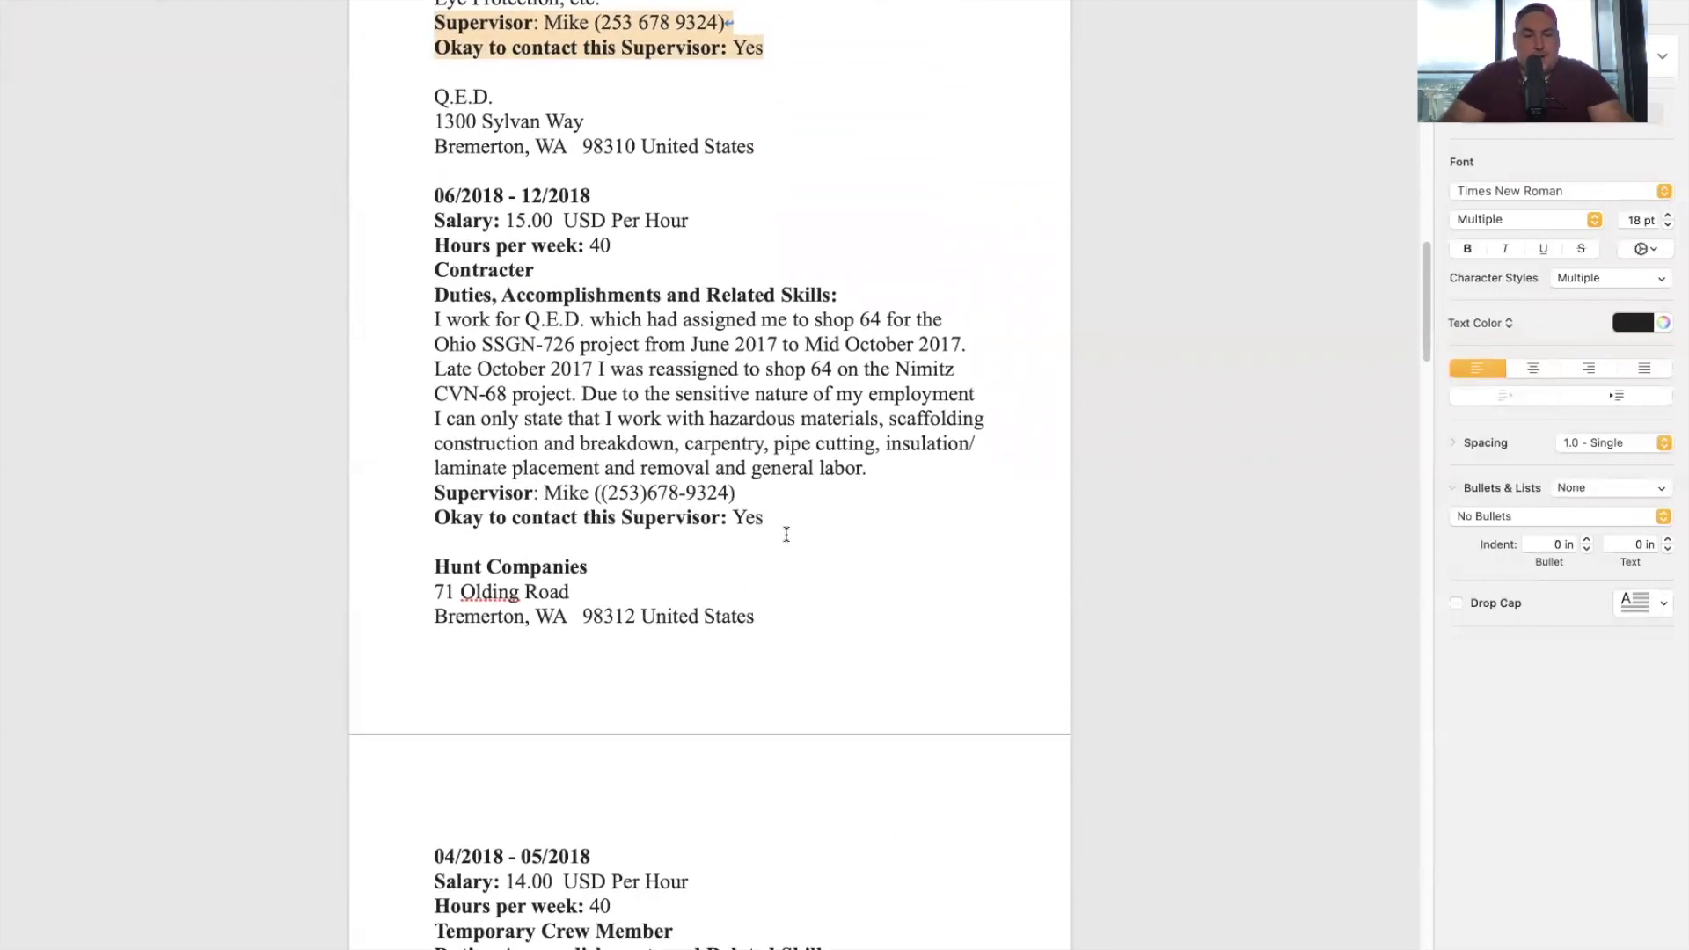
drag(787, 523, 385, 479)
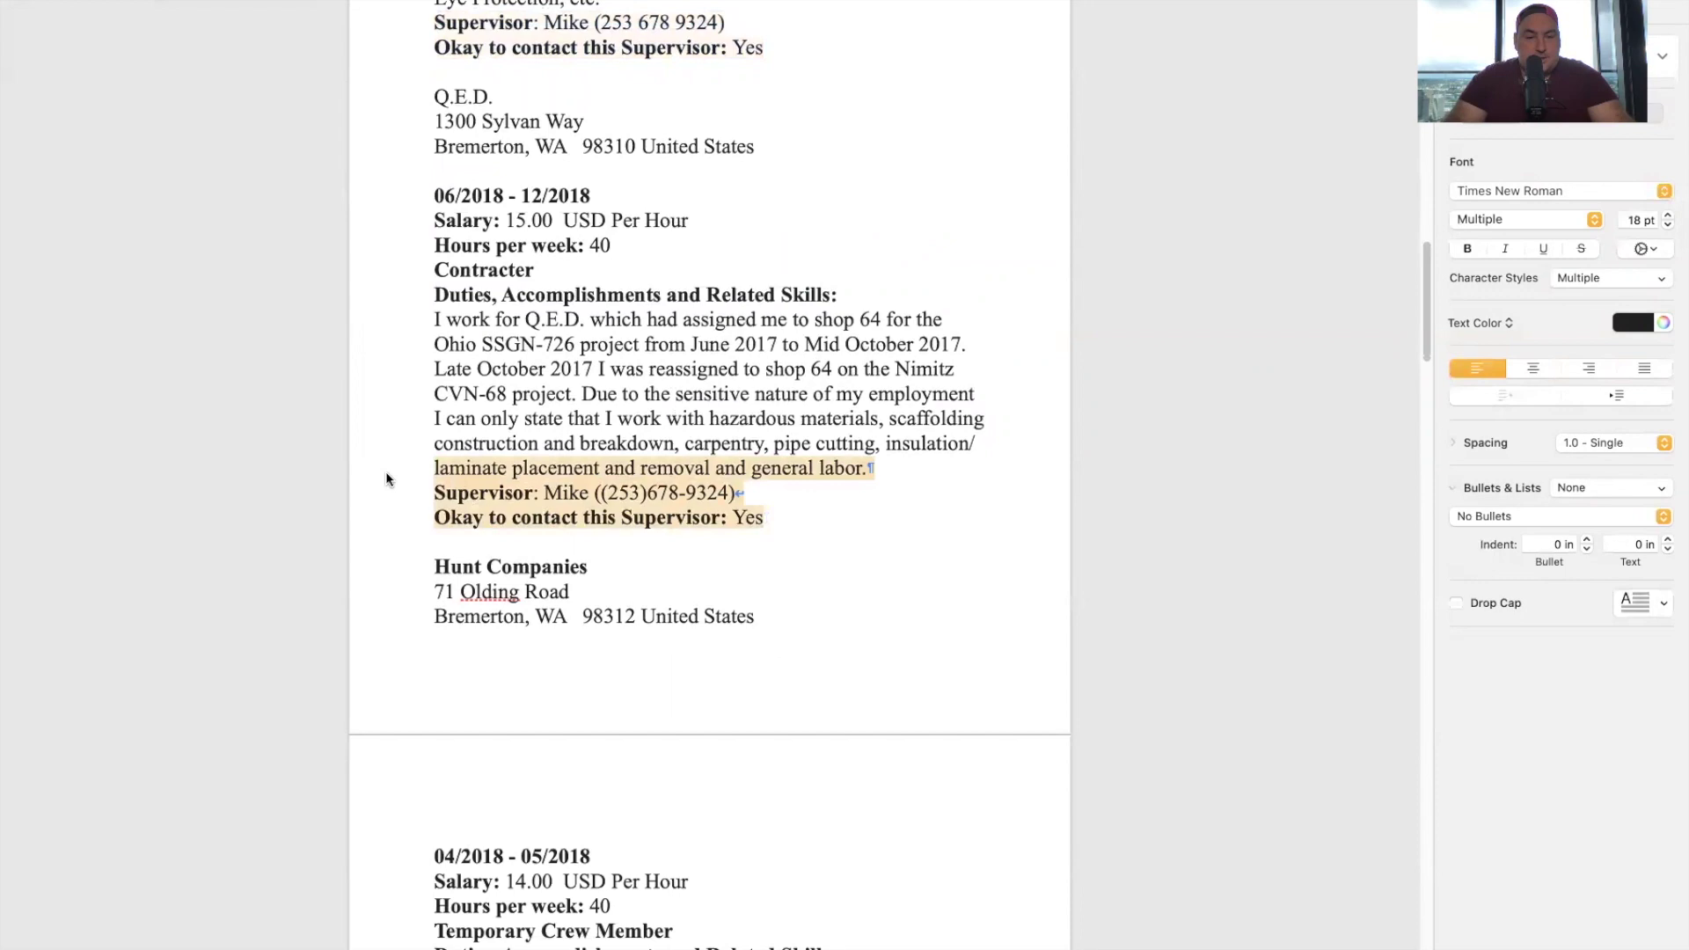
scroll(673, 619, down, 8)
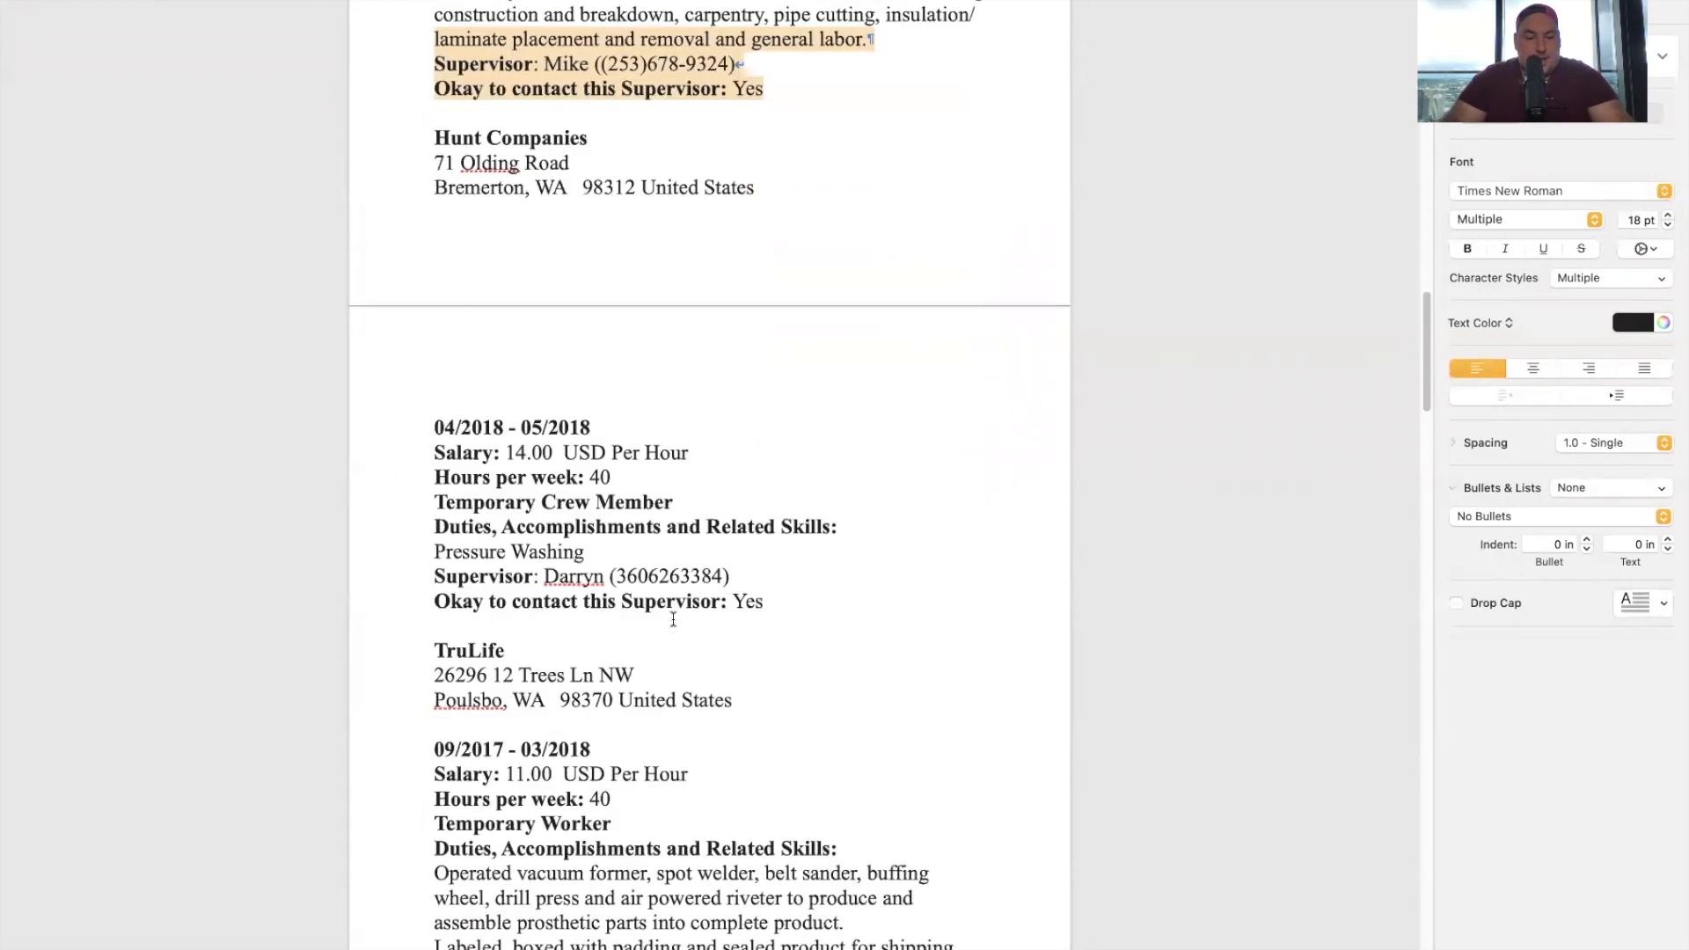
drag(789, 535, 386, 532)
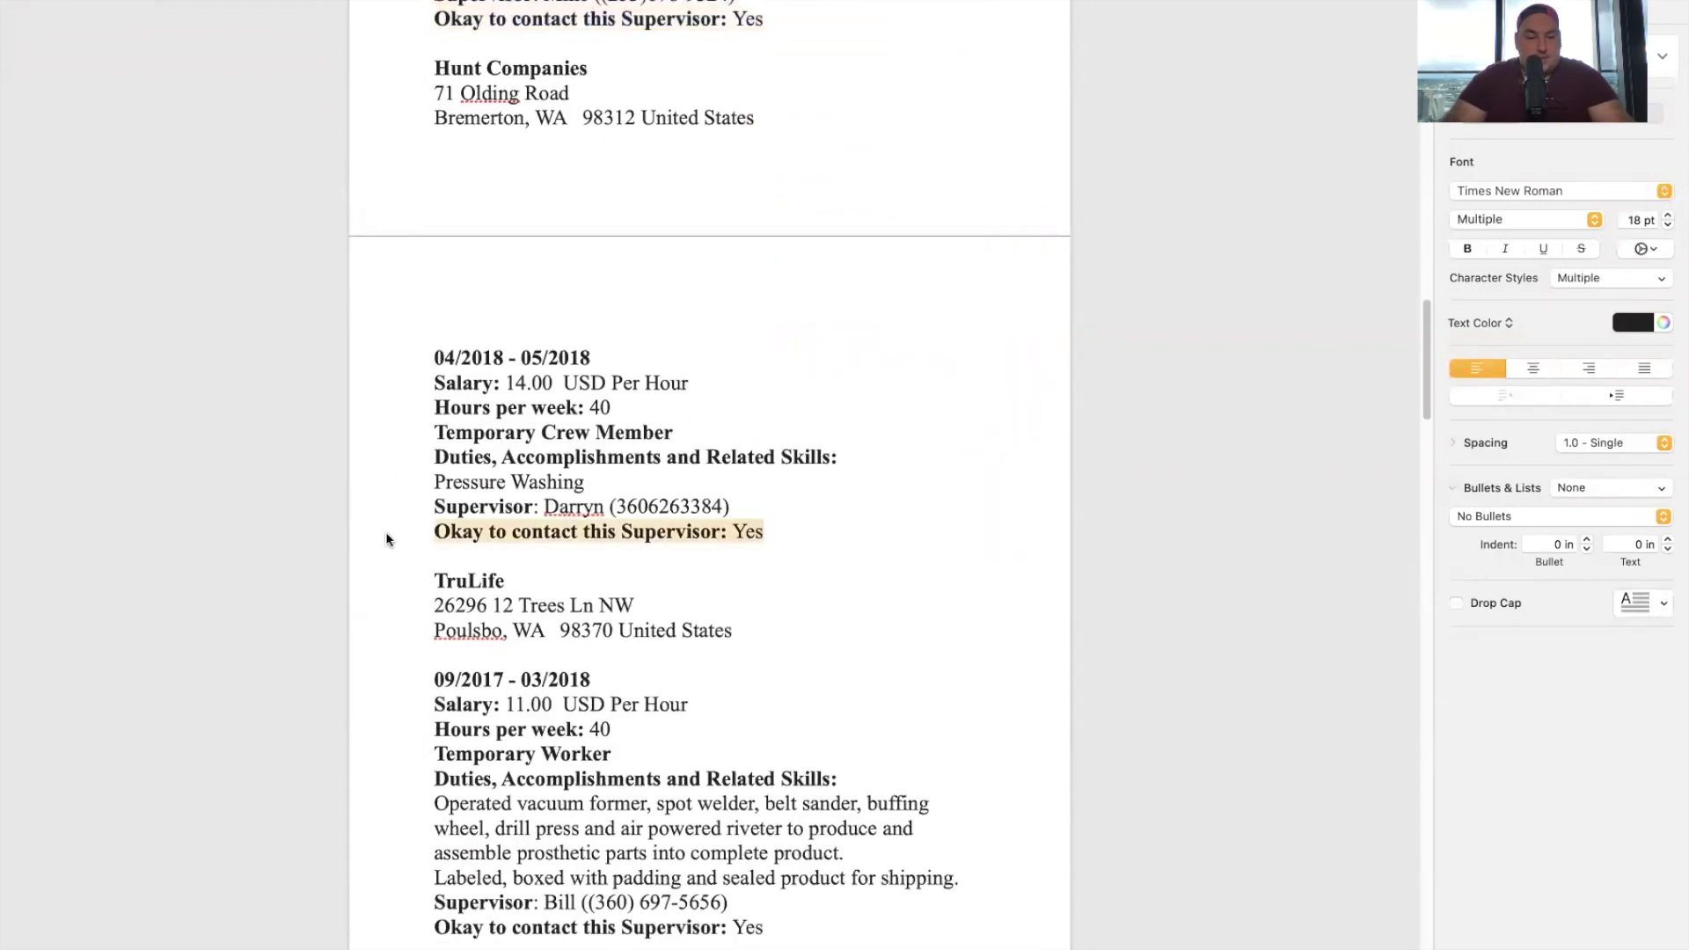
scroll(385, 532, down, 12)
scroll(386, 538, down, 2)
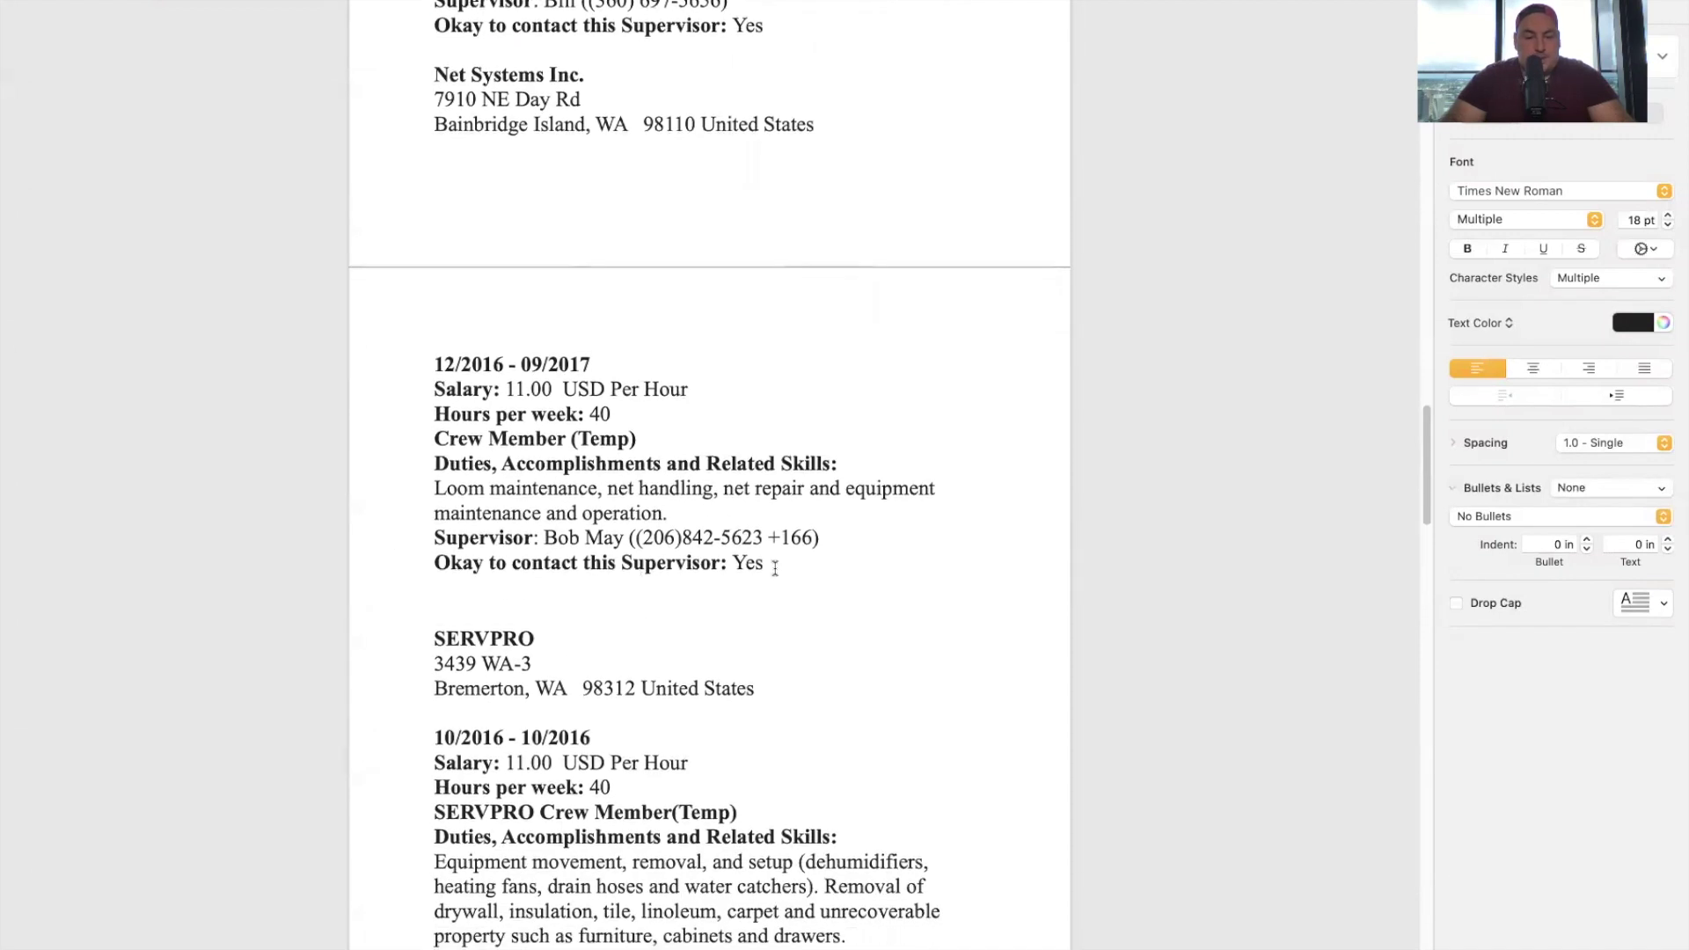
drag(774, 563, 432, 539)
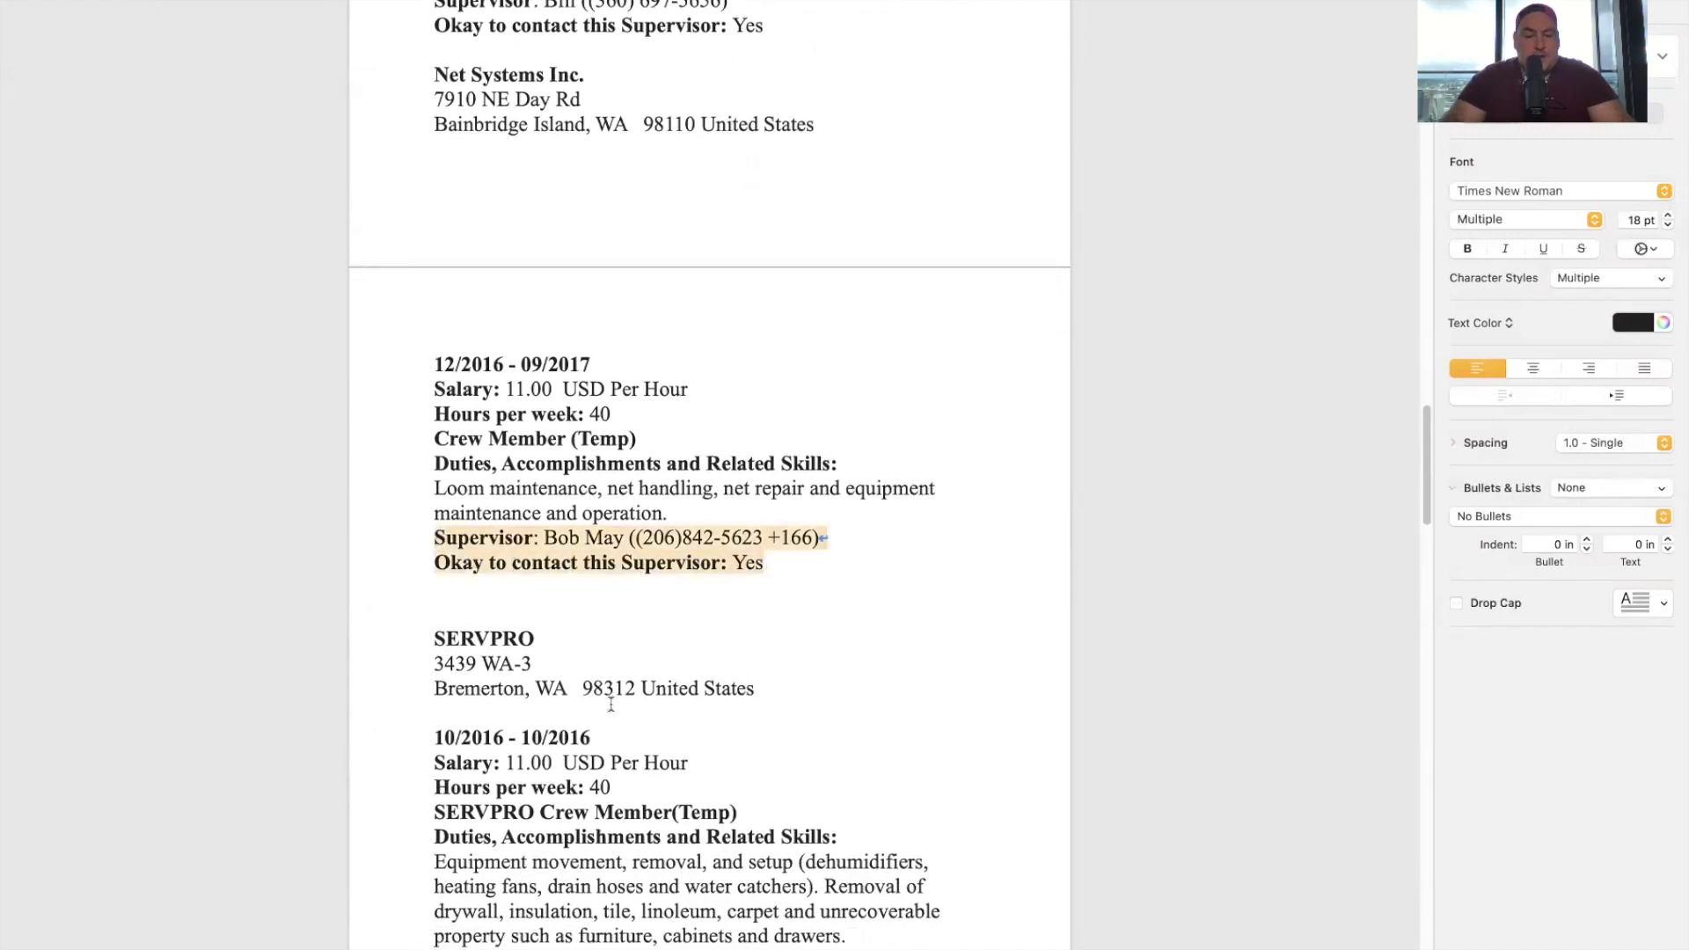
Highlight the okay-to-contact line, then clear the selection and keep scrolling
scroll(611, 704, down, 2)
click(765, 452)
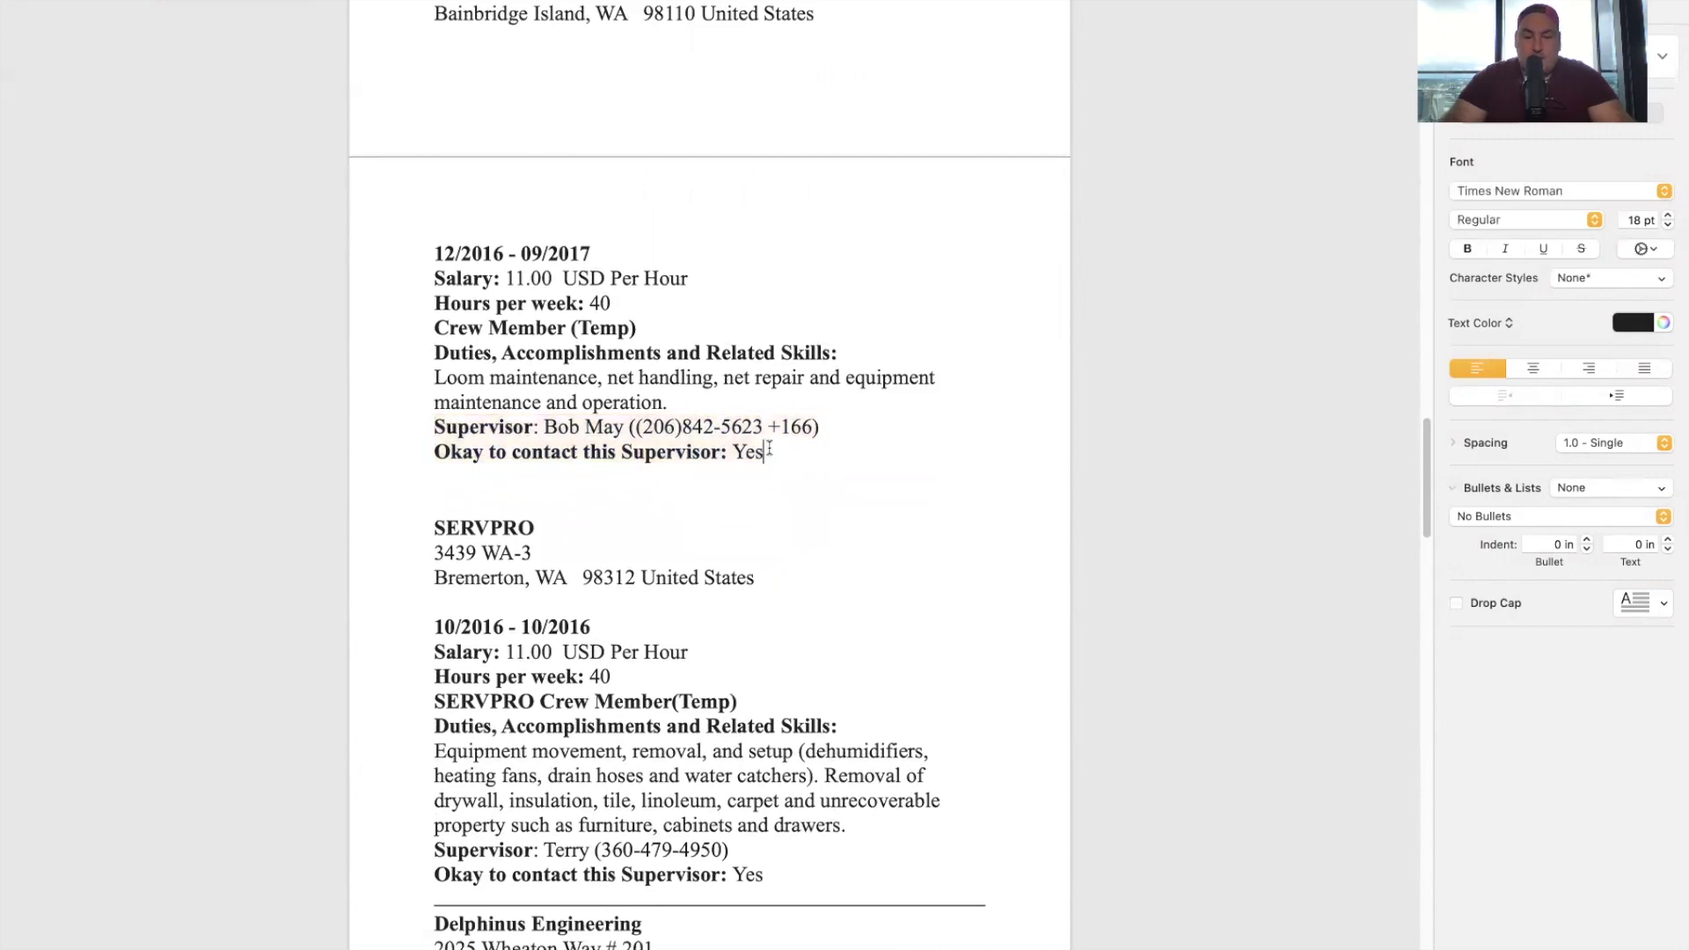
drag(768, 451, 433, 453)
click(616, 500)
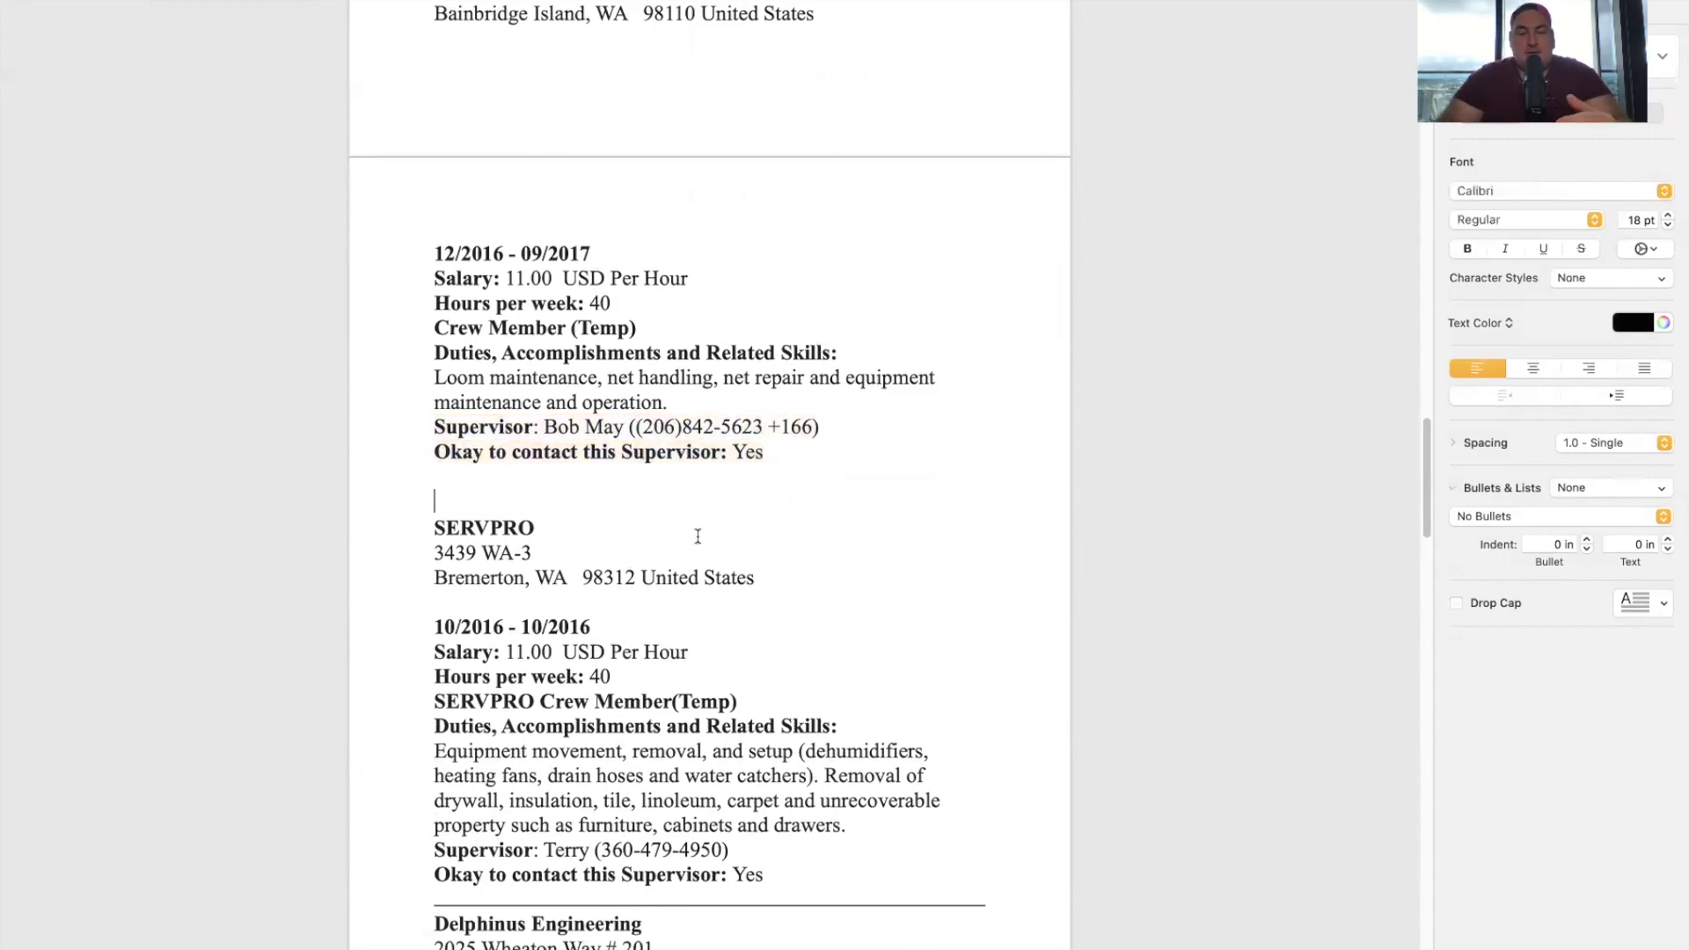
scroll(697, 536, down, 6)
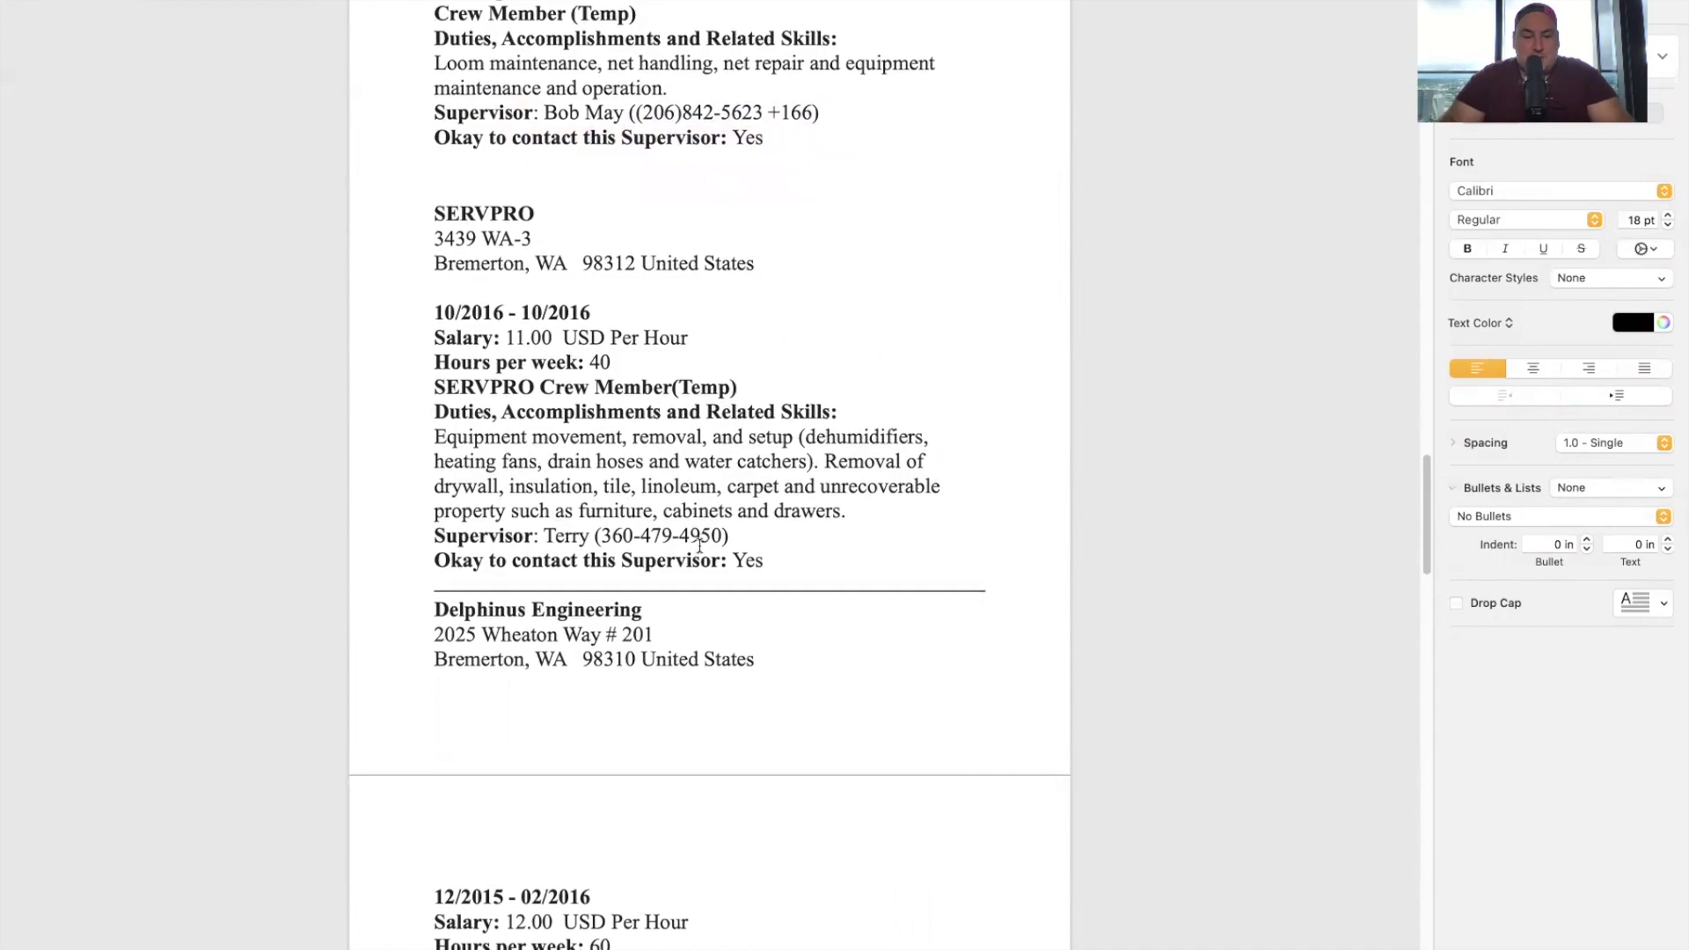
scroll(700, 545, down, 20)
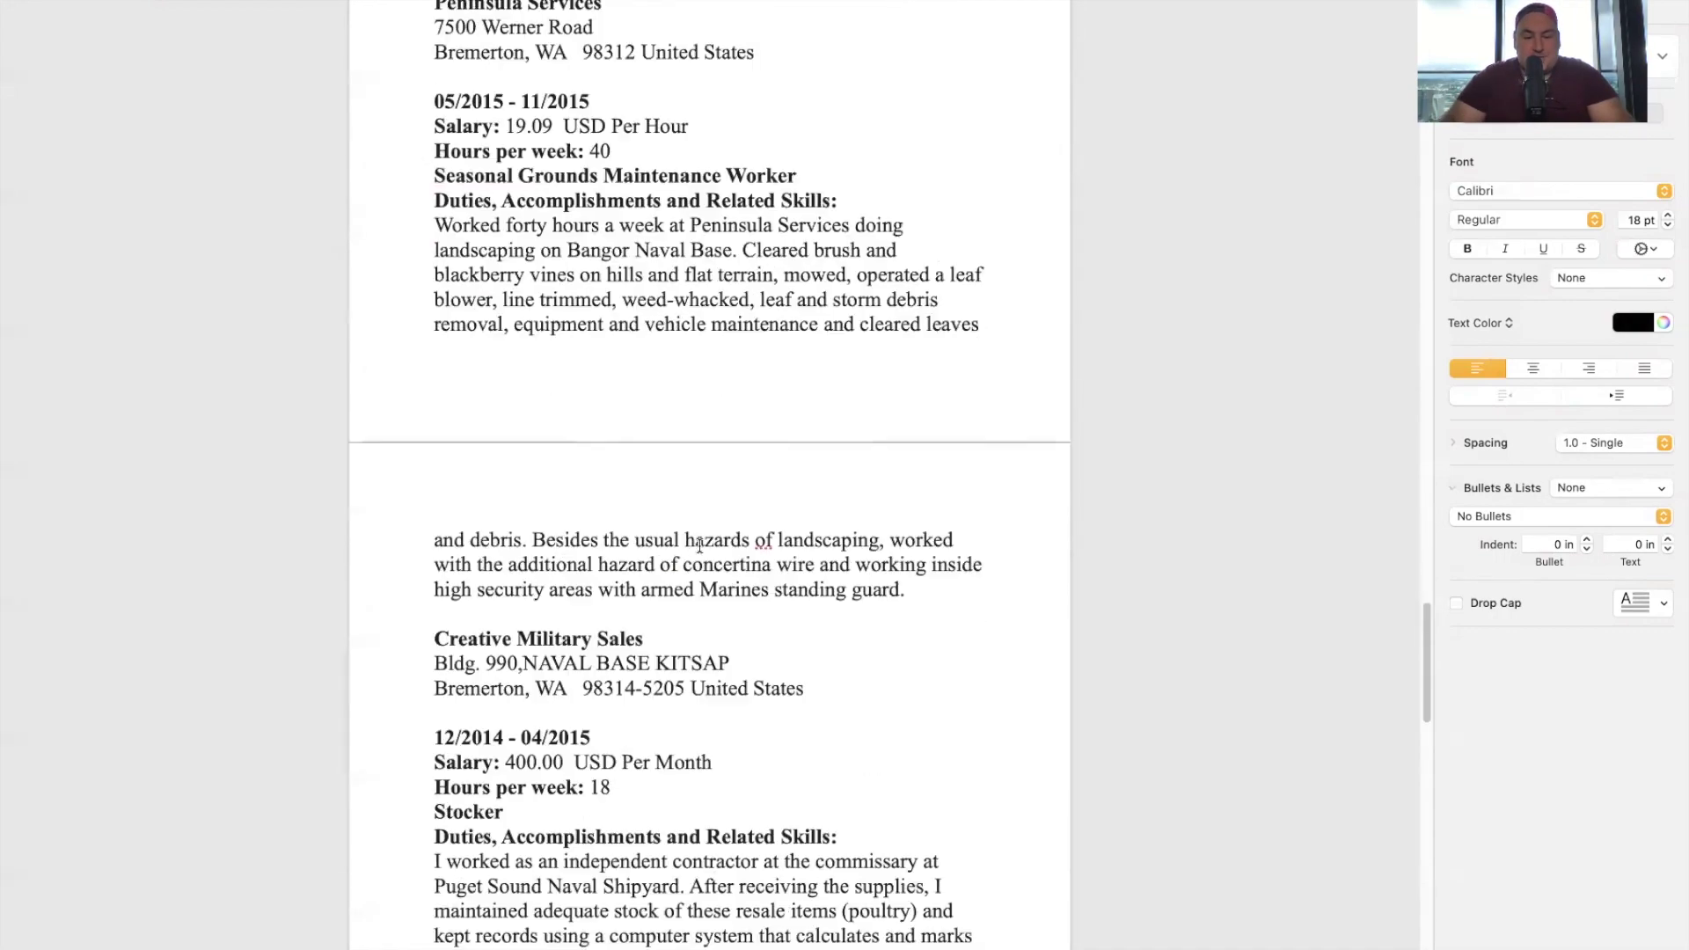
scroll(699, 546, down, 12)
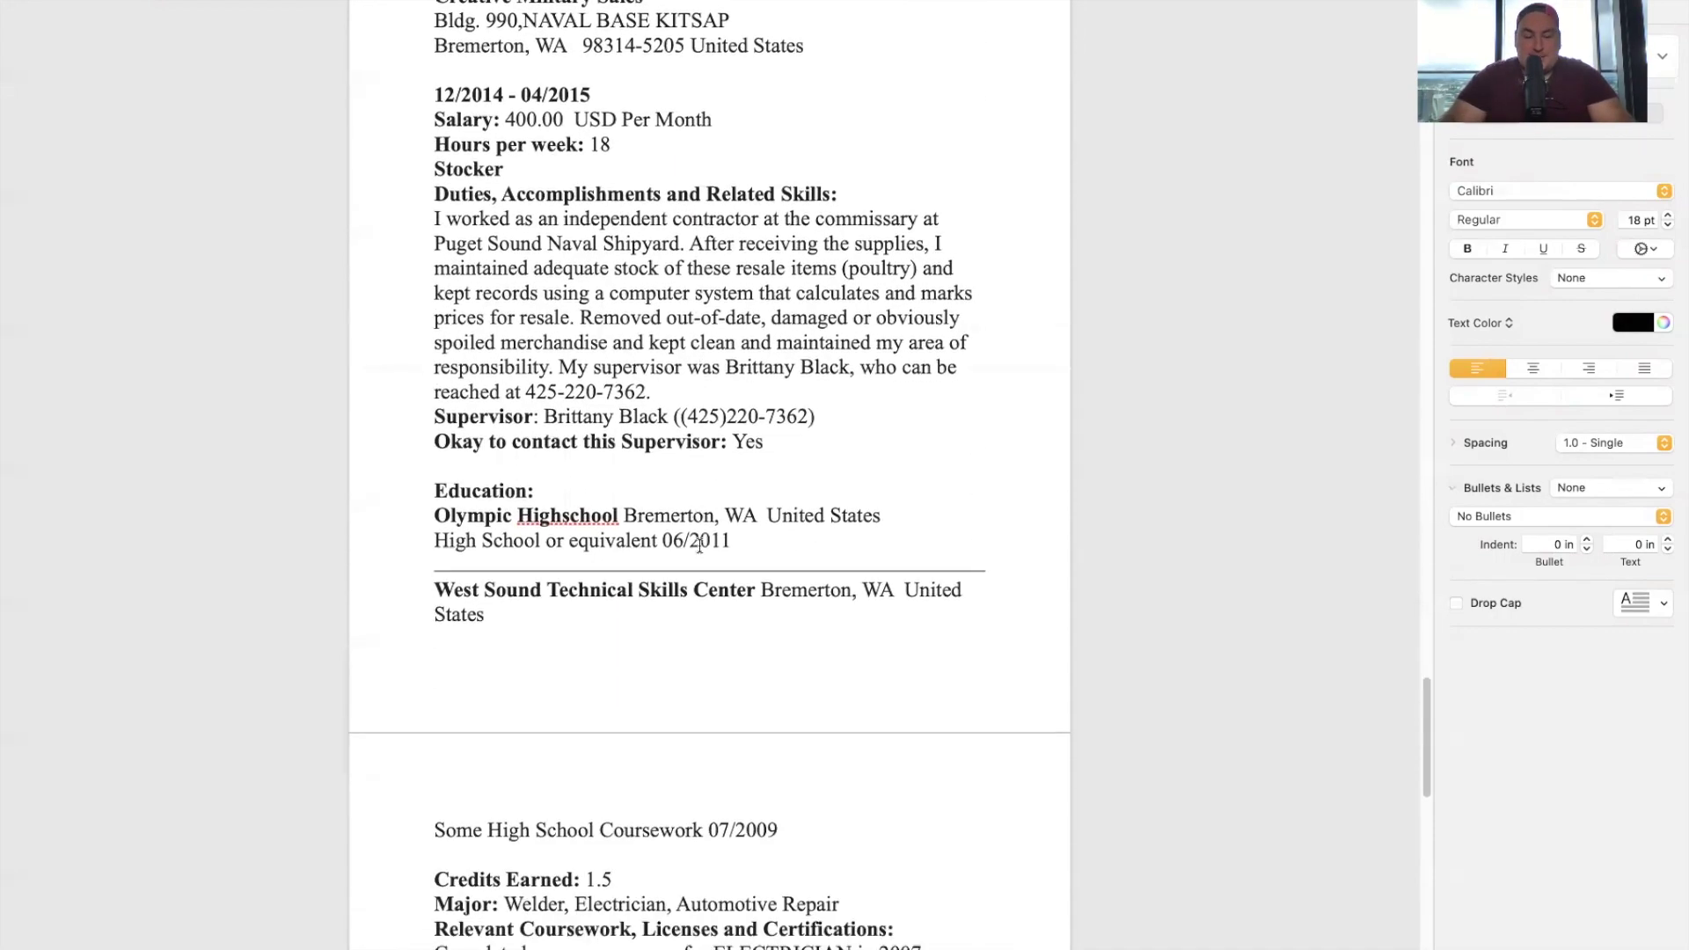
scroll(699, 545, down, 11)
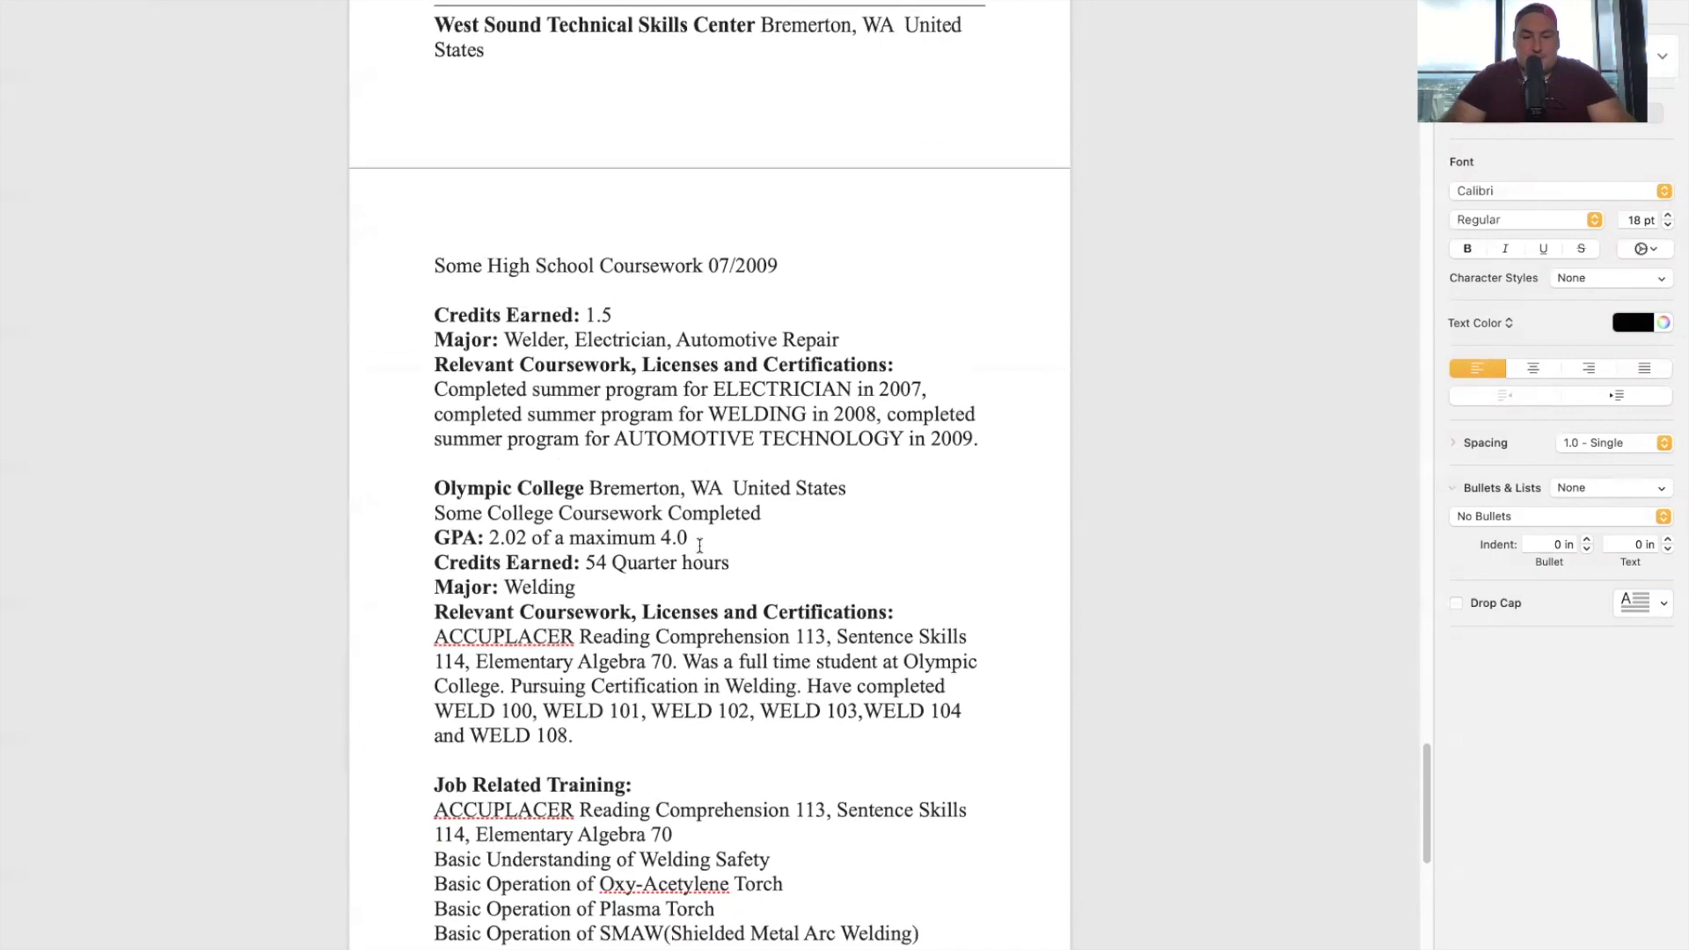
scroll(699, 545, down, 4)
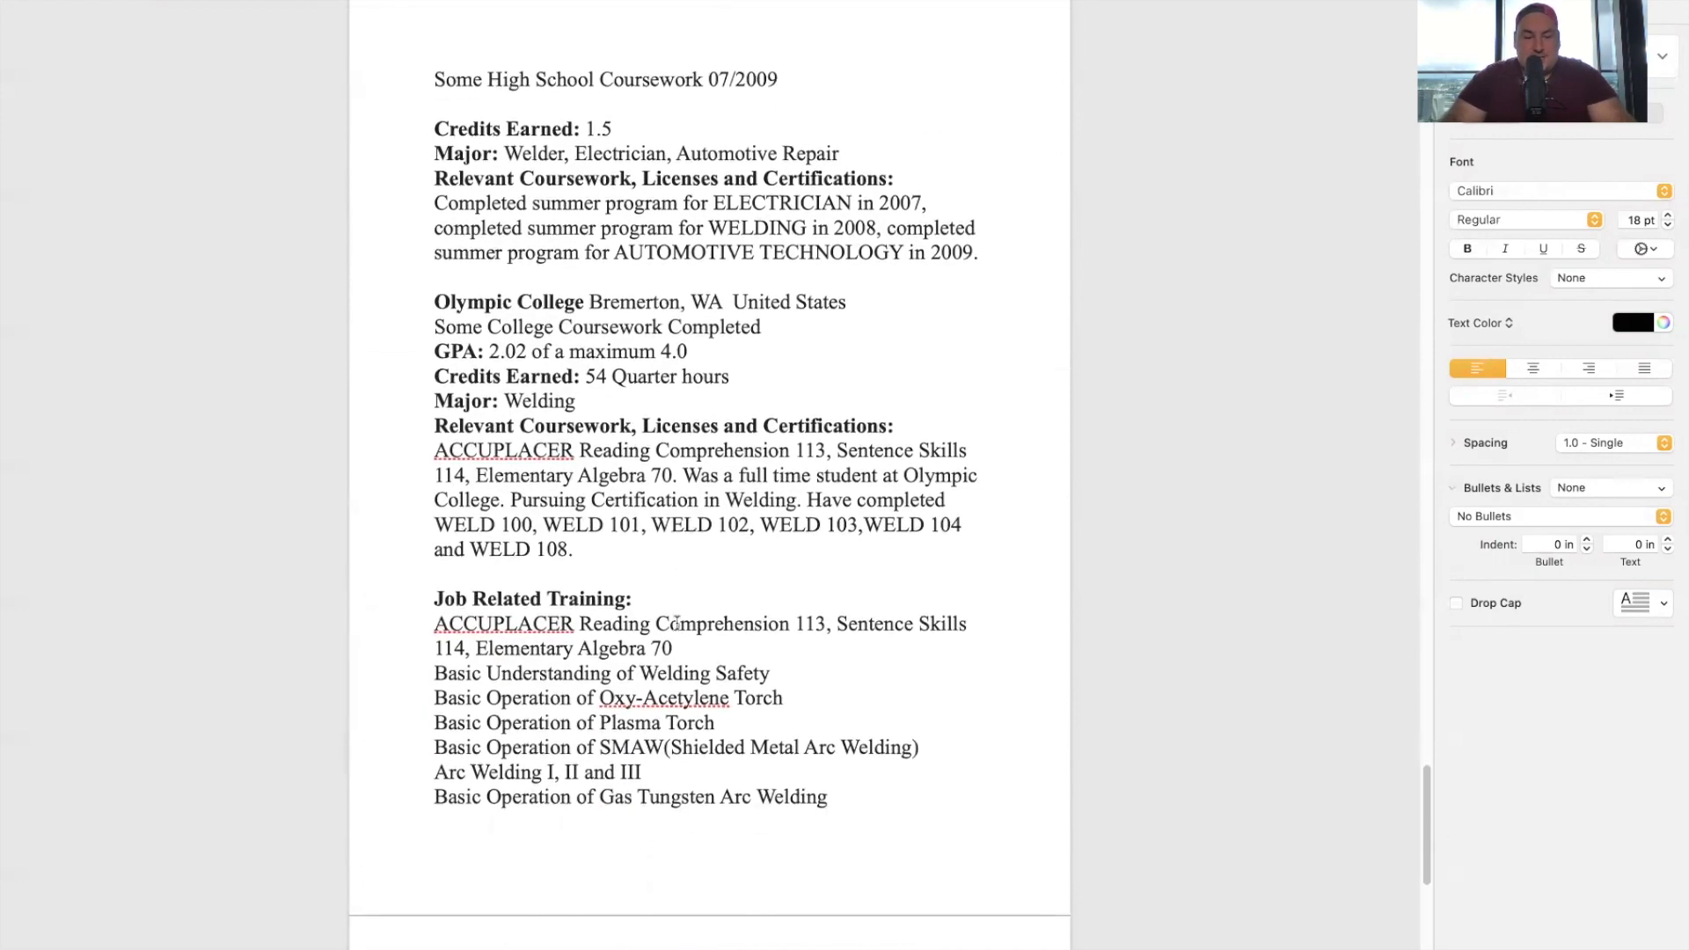
scroll(676, 623, down, 3)
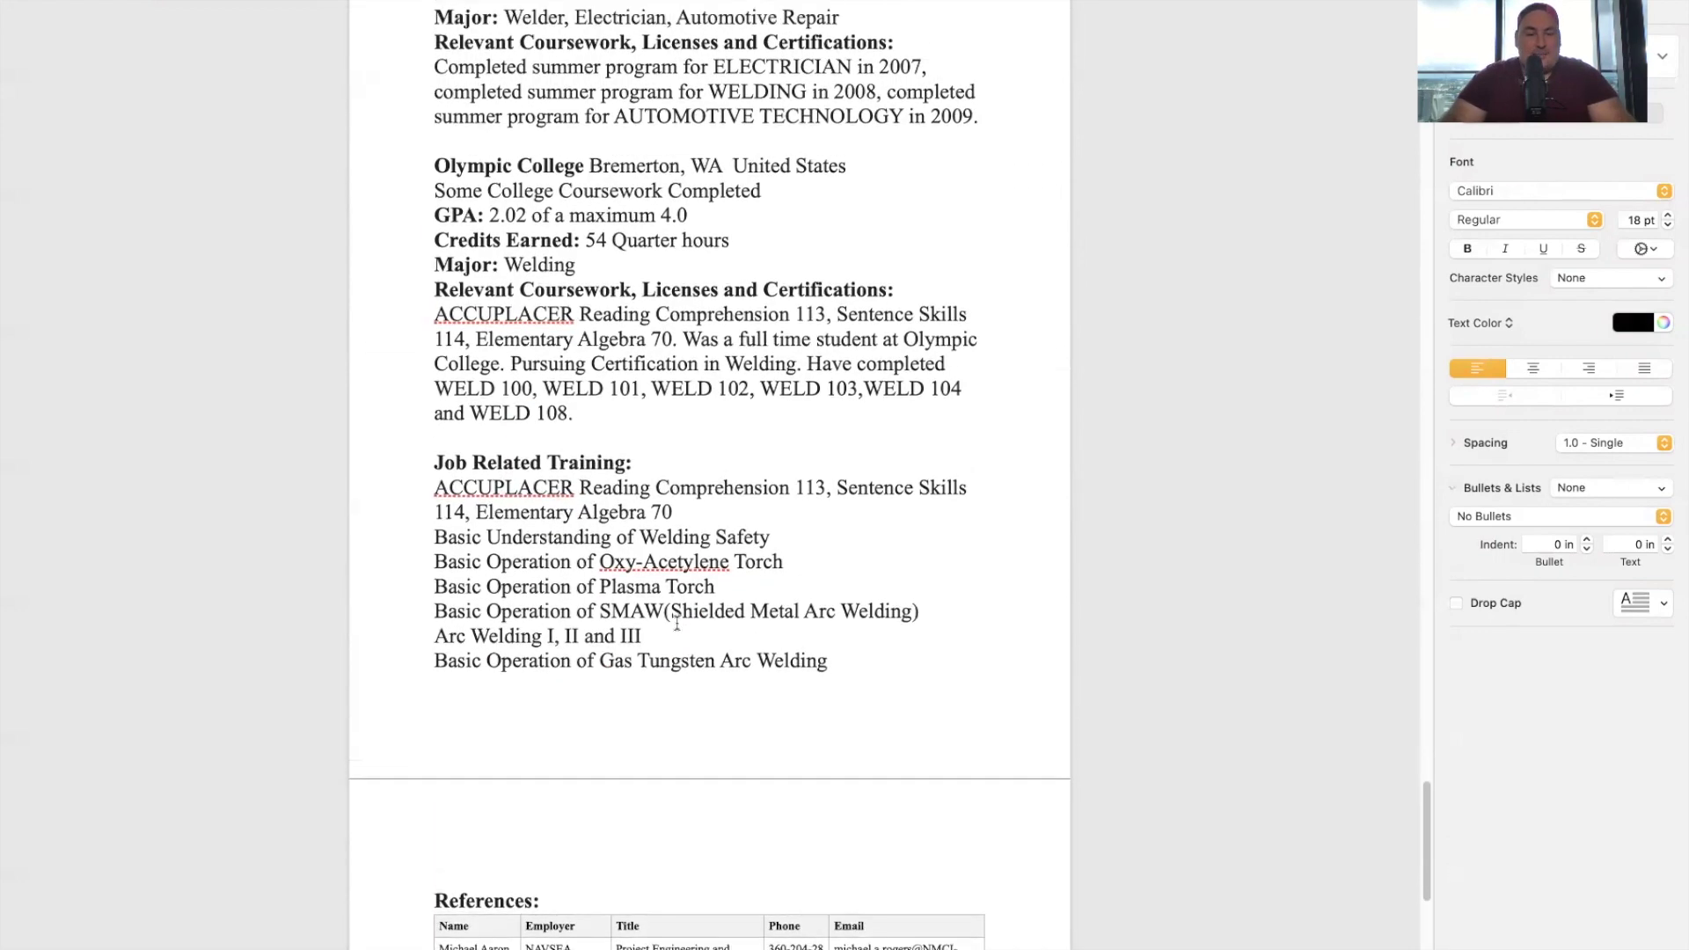
scroll(676, 621, down, 8)
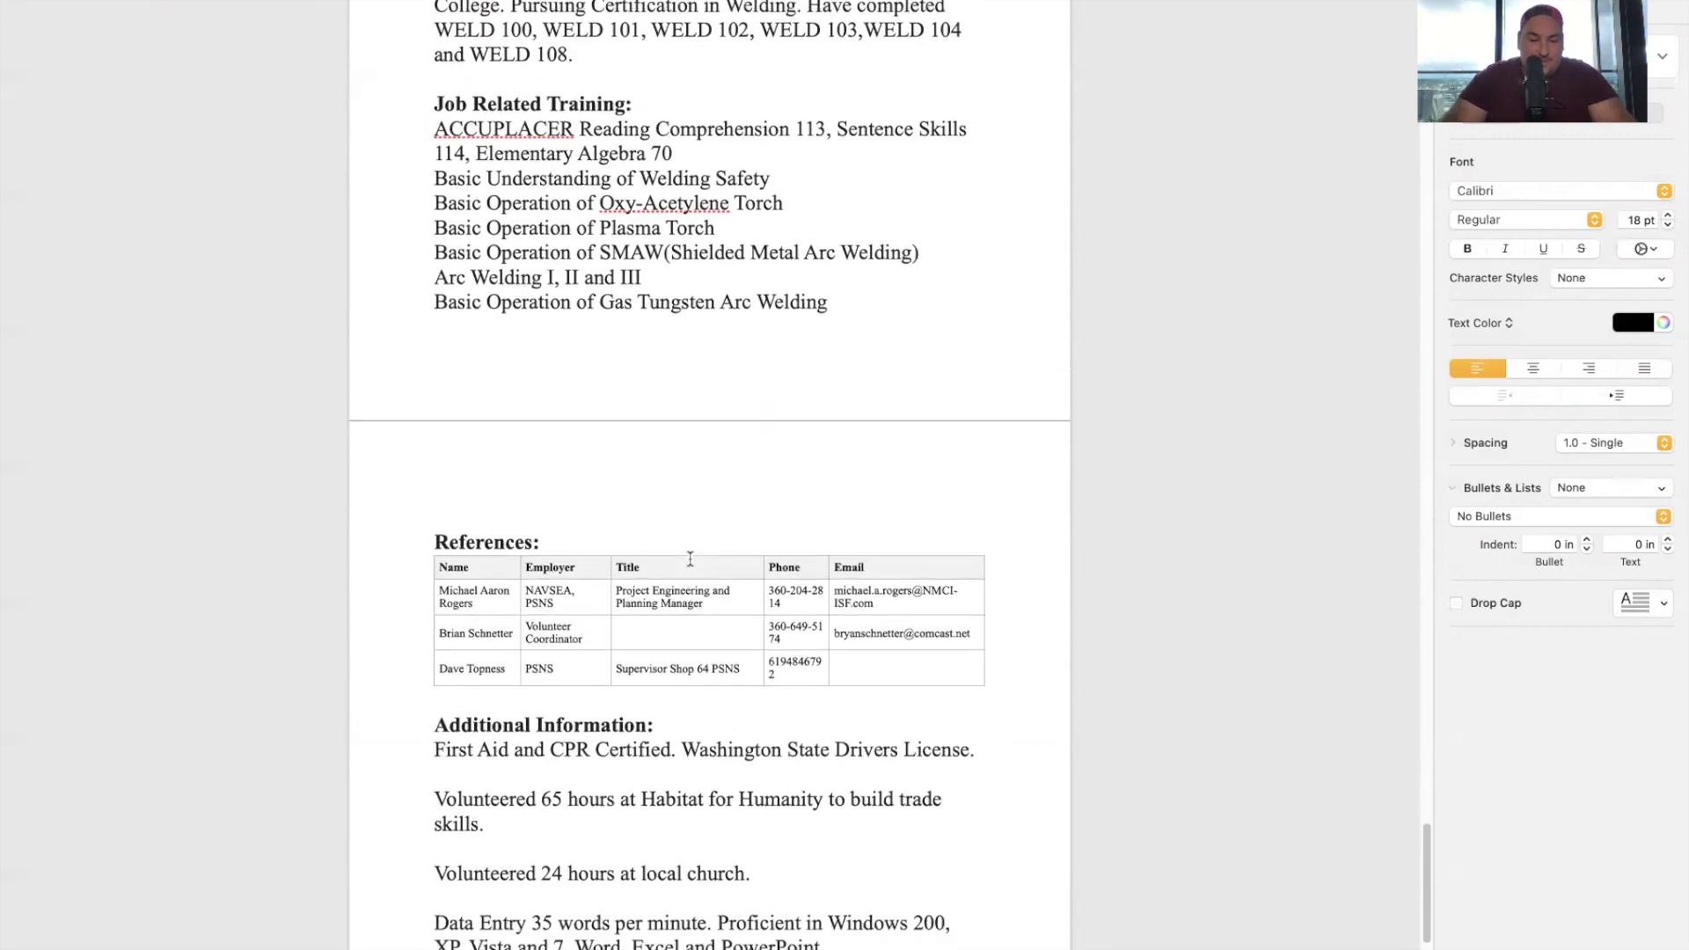
scroll(691, 560, down, 2)
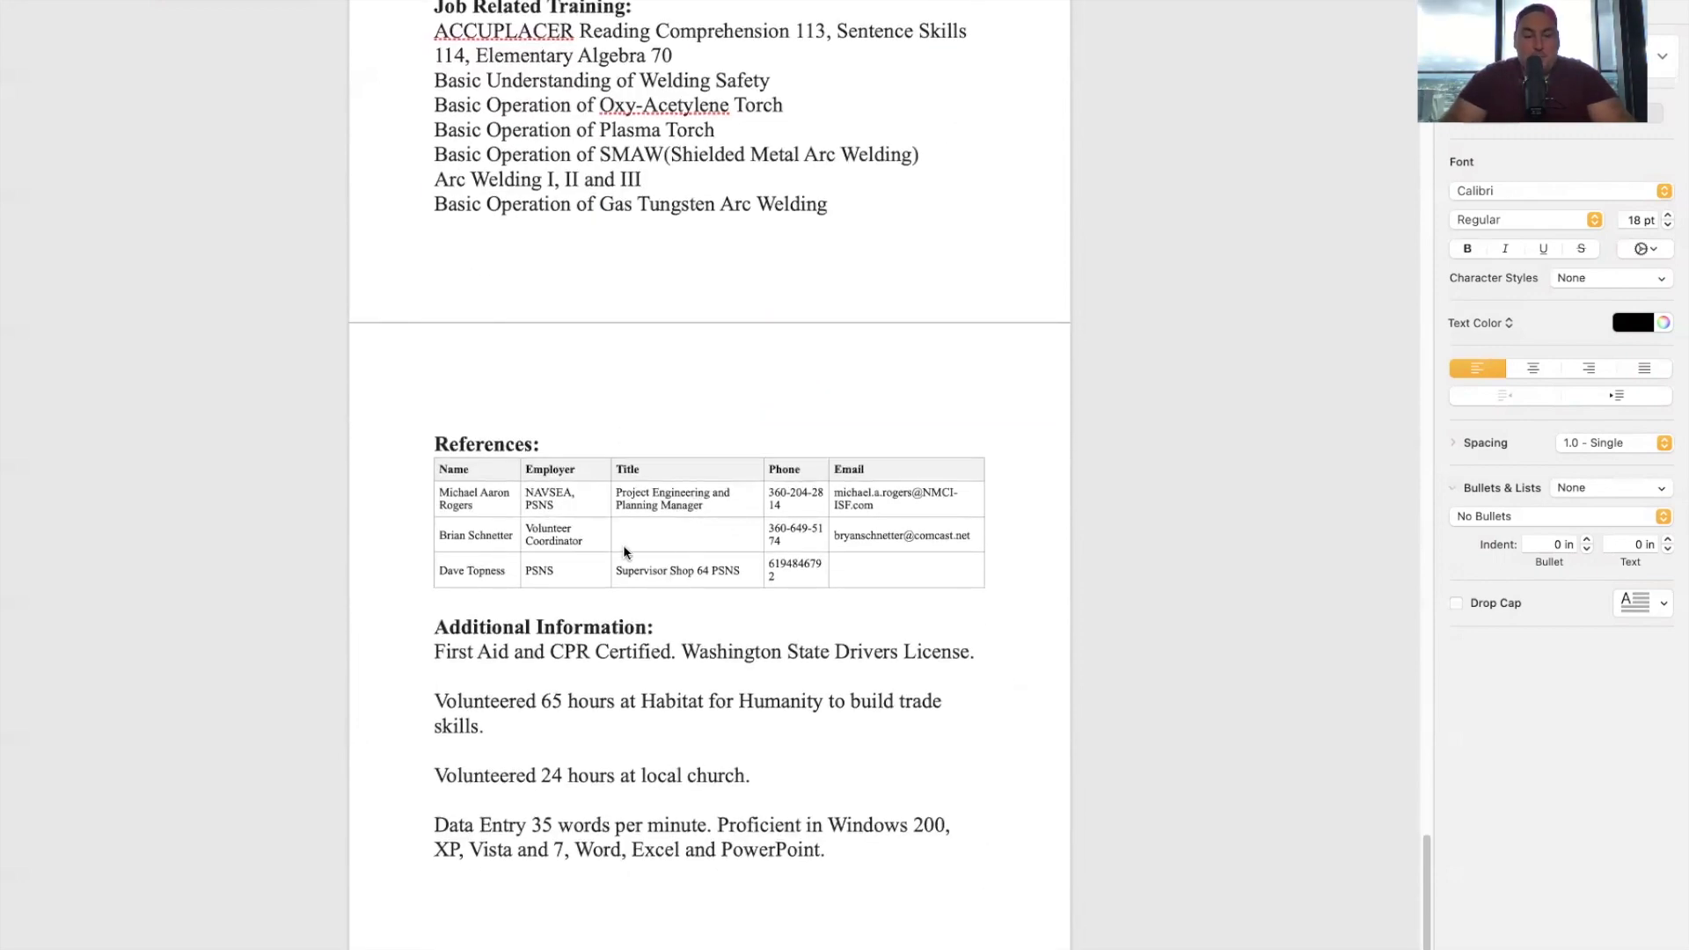